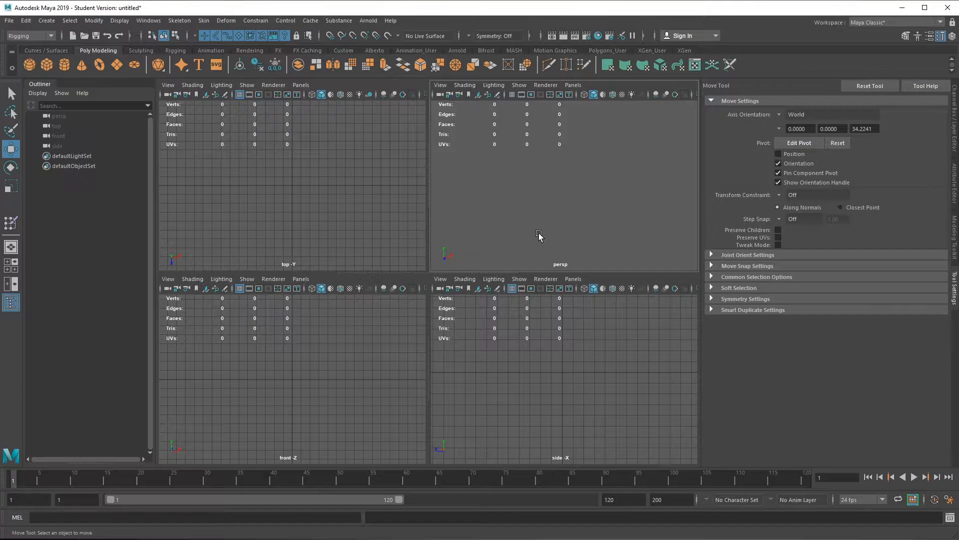
- Create a polygon cylinder at the origin and frame it in the perspective view
{"action": "left_click", "coordinate": [63, 67]}
{"action": "left_click_drag", "start_coordinate": [550, 182], "coordinate": [561, 221], "text": "alt"}
{"action": "key", "text": "f"}
{"action": "scroll", "coordinate": [574, 216], "scroll_direction": "up", "scroll_amount": 3}
{"action": "scroll", "coordinate": [563, 235], "scroll_direction": "down", "scroll_amount": 5}
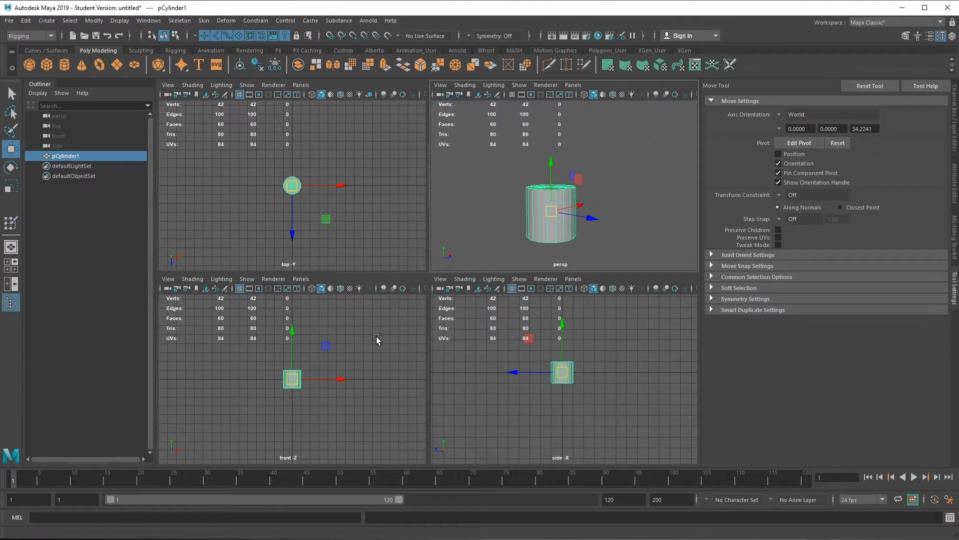
- Stretch the cylinder vertically in the front view to a Y scale of about 4.98
{"action": "key", "text": "space"}
{"action": "scroll", "coordinate": [457, 319], "scroll_direction": "up", "scroll_amount": 4}
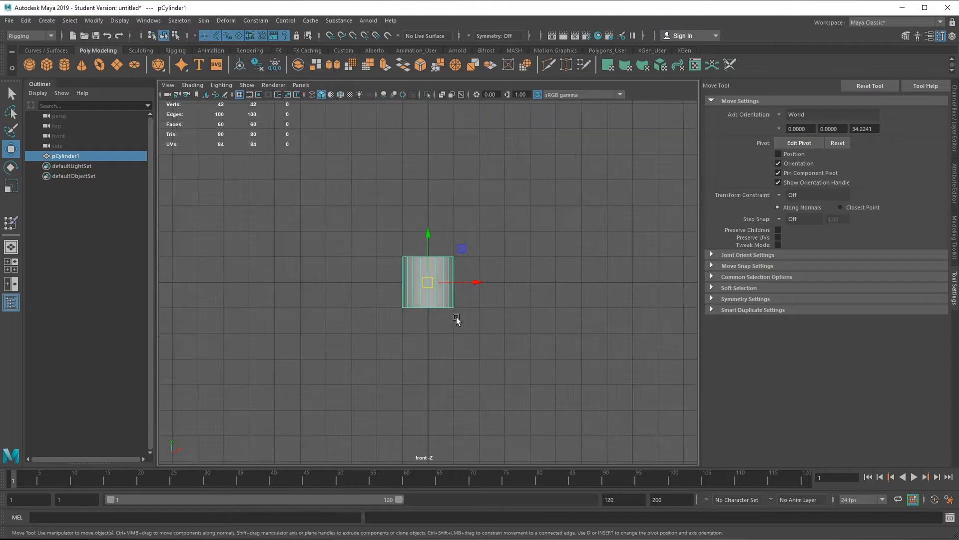
{"action": "scroll", "coordinate": [454, 315], "scroll_direction": "down", "scroll_amount": 4}
{"action": "scroll", "coordinate": [455, 311], "scroll_direction": "up", "scroll_amount": 3}
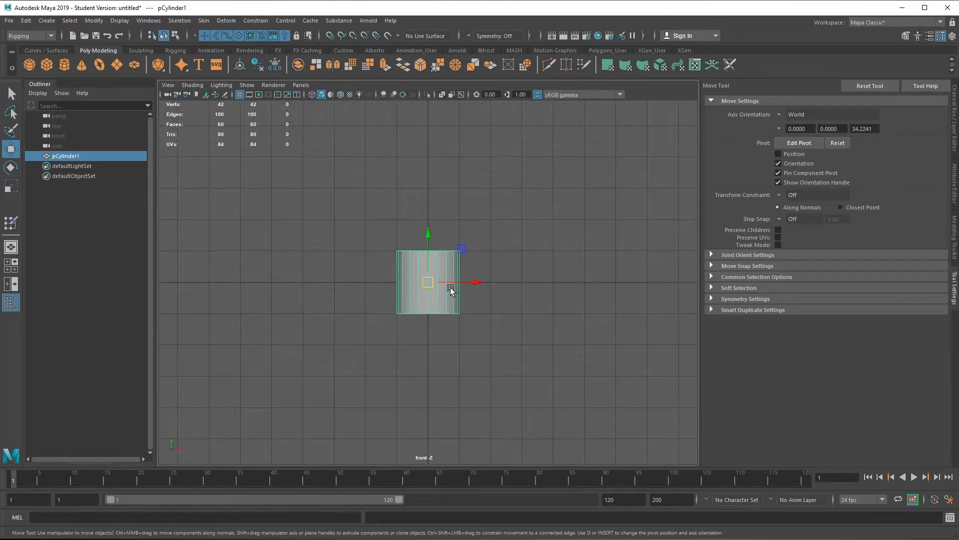
{"action": "key", "text": "r"}
{"action": "left_click_drag", "start_coordinate": [428, 283], "coordinate": [451, 267]}
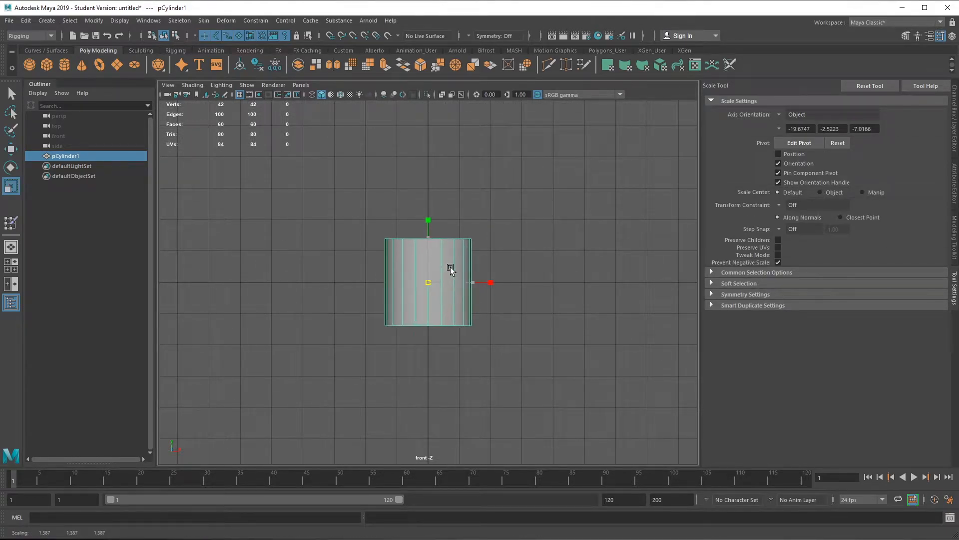
{"action": "key", "text": "ctrl+z"}
{"action": "left_click_drag", "start_coordinate": [429, 220], "coordinate": [436, 63]}
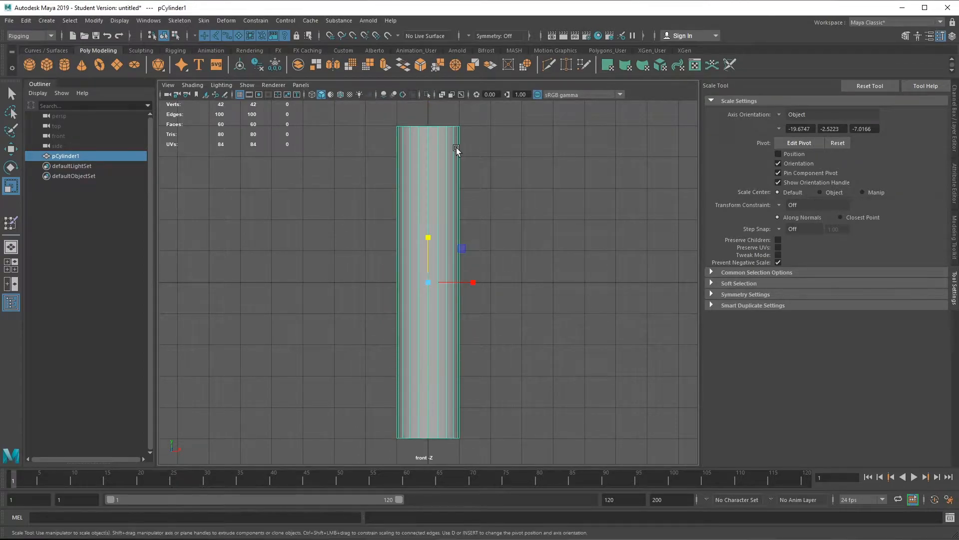
- Select the cylinder's top ring of vertices and snap it vertically to the grid
{"action": "middle_click_drag", "start_coordinate": [428, 157], "coordinate": [438, 216], "text": "alt"}
{"action": "right_click_drag", "start_coordinate": [439, 217], "coordinate": [390, 210]}
{"action": "left_click_drag", "start_coordinate": [366, 141], "coordinate": [509, 223]}
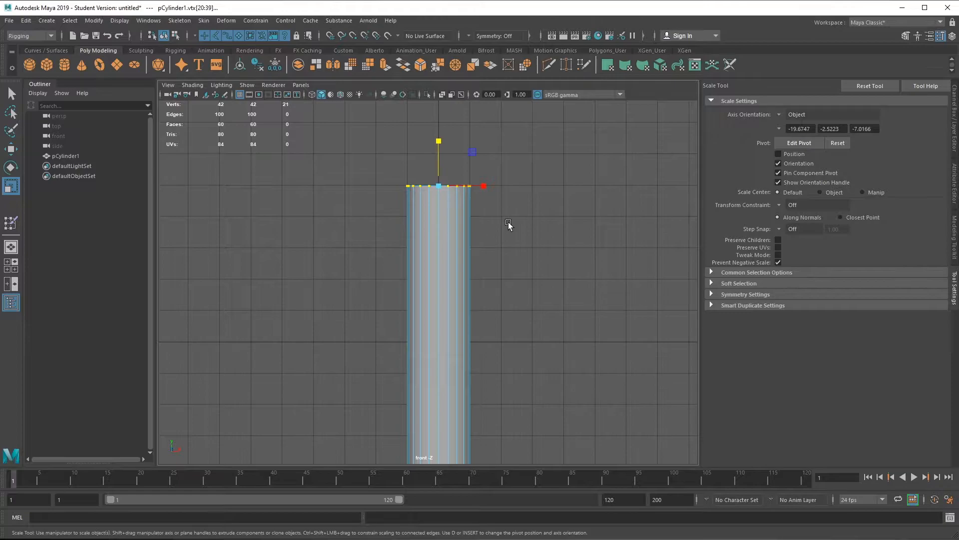
{"action": "key", "text": "w"}
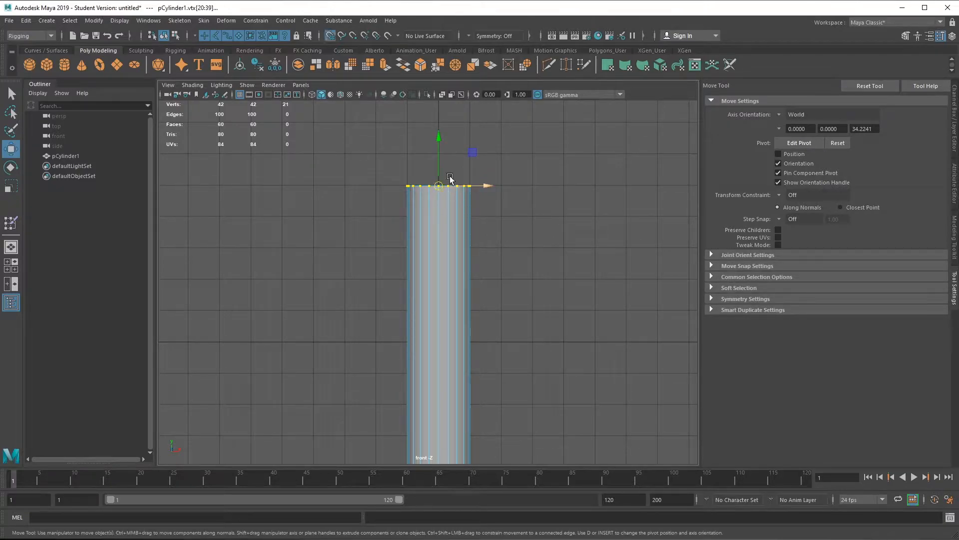
{"action": "left_click", "coordinate": [439, 140]}
- Snap the cylinder's bottom ring of vertices to the grid, and return to object mode with the cylinder selected
{"action": "middle_click_drag", "start_coordinate": [482, 397], "coordinate": [465, 204], "text": "alt"}
{"action": "left_click_drag", "start_coordinate": [346, 292], "coordinate": [518, 334]}
{"action": "key", "text": "x"}
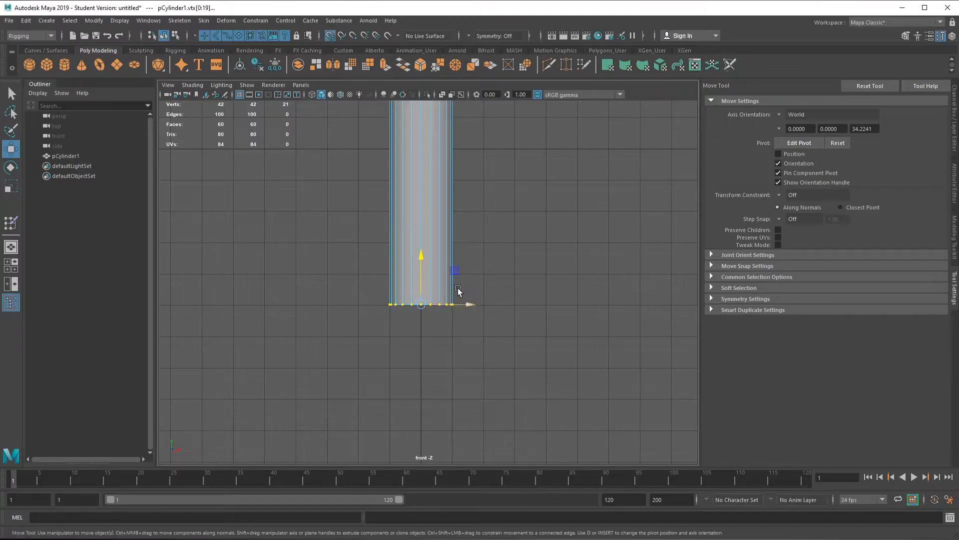
{"action": "right_click_drag", "start_coordinate": [420, 172], "coordinate": [473, 150]}
{"action": "left_click", "coordinate": [509, 188]}
{"action": "left_click", "coordinate": [420, 182]}
{"action": "scroll", "coordinate": [434, 220], "scroll_direction": "down", "scroll_amount": 4}
{"action": "middle_click_drag", "start_coordinate": [448, 253], "coordinate": [446, 298], "text": "alt"}
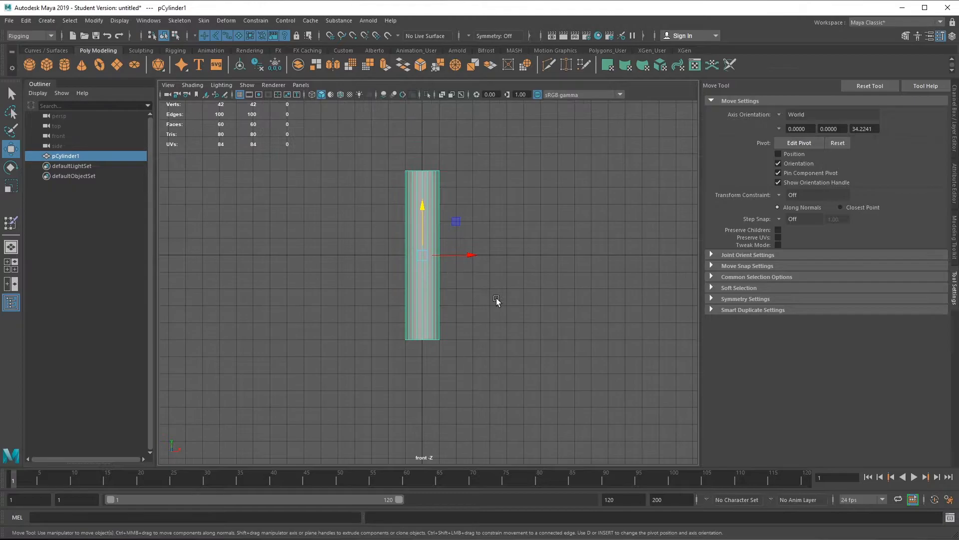
- Show the cylinder's channel values in the four-view layout and freeze its transformations
{"action": "key", "text": "space"}
{"action": "key", "text": "space"}
{"action": "scroll", "coordinate": [465, 263], "scroll_direction": "down", "scroll_amount": 4}
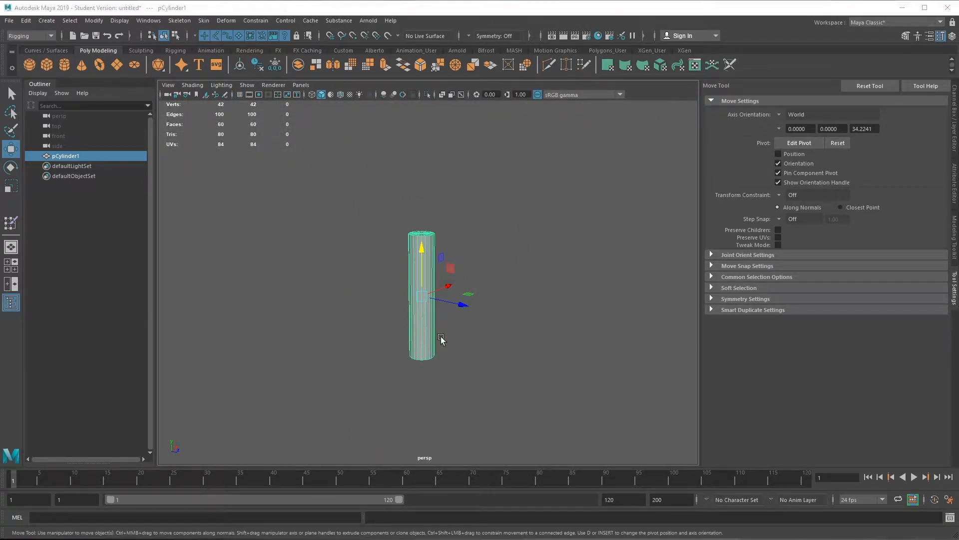
{"action": "key", "text": "space"}
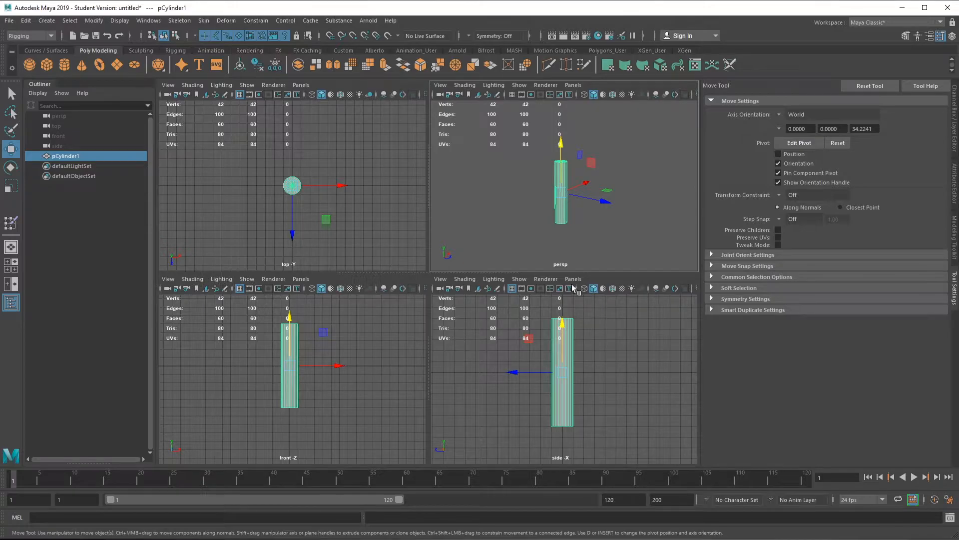
{"action": "left_click", "coordinate": [956, 111]}
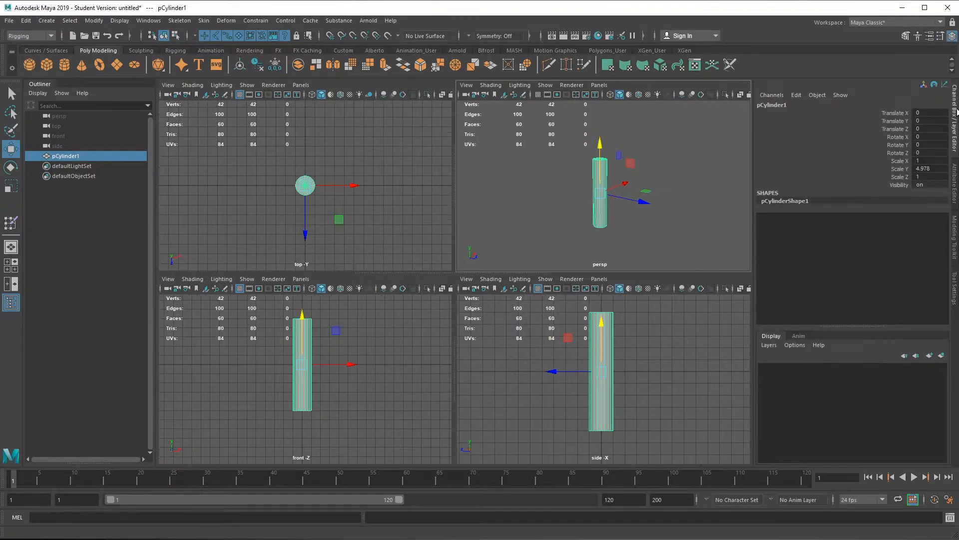
{"action": "left_click", "coordinate": [93, 20]}
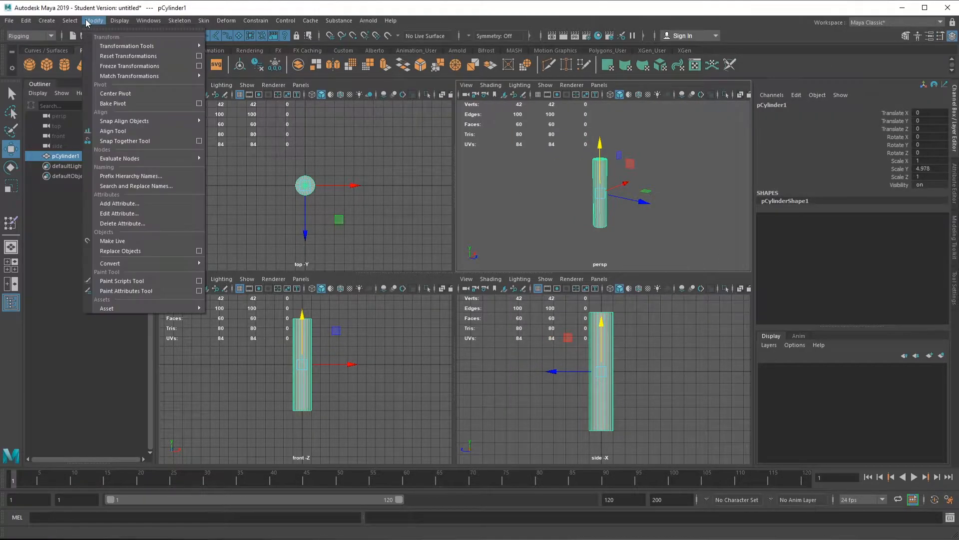
{"action": "left_click", "coordinate": [131, 65]}
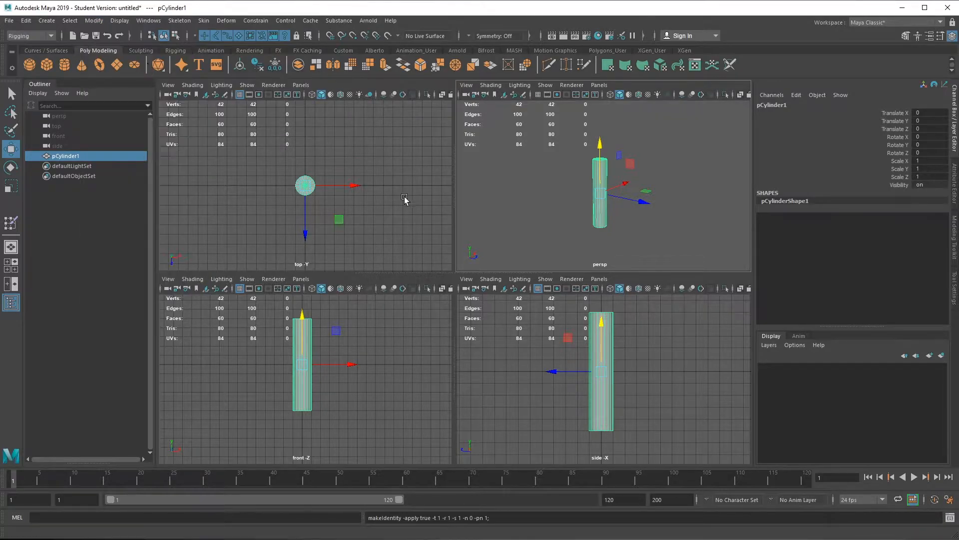
- Draw a two-joint chain in the front view from the cylinder's bottom centre to its top centre
{"action": "left_click", "coordinate": [369, 395]}
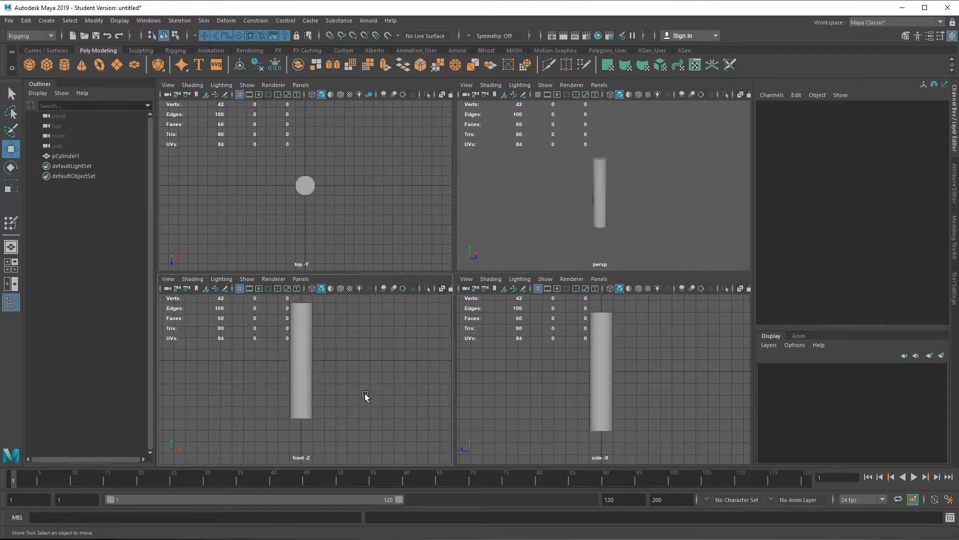
{"action": "middle_click_drag", "start_coordinate": [351, 382], "coordinate": [351, 406], "text": "alt"}
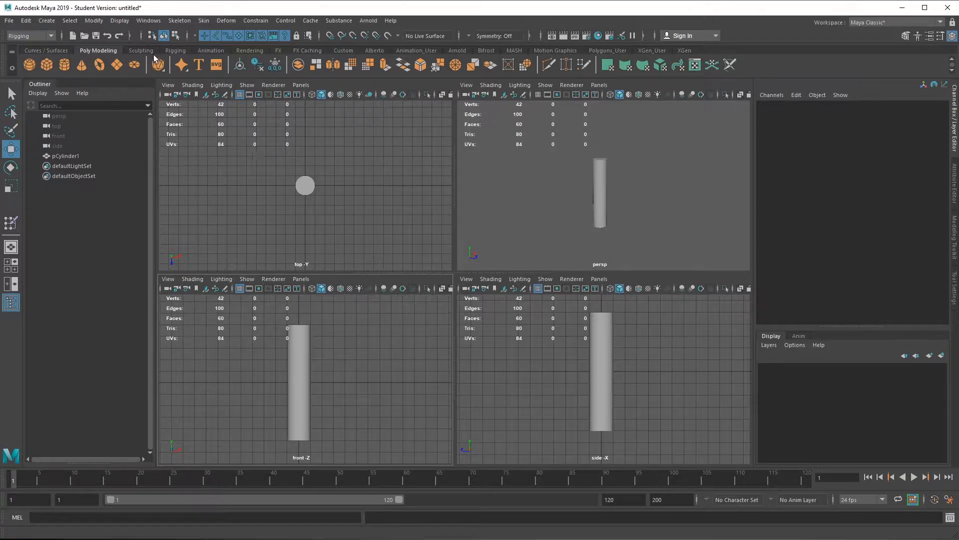
{"action": "left_click", "coordinate": [175, 51]}
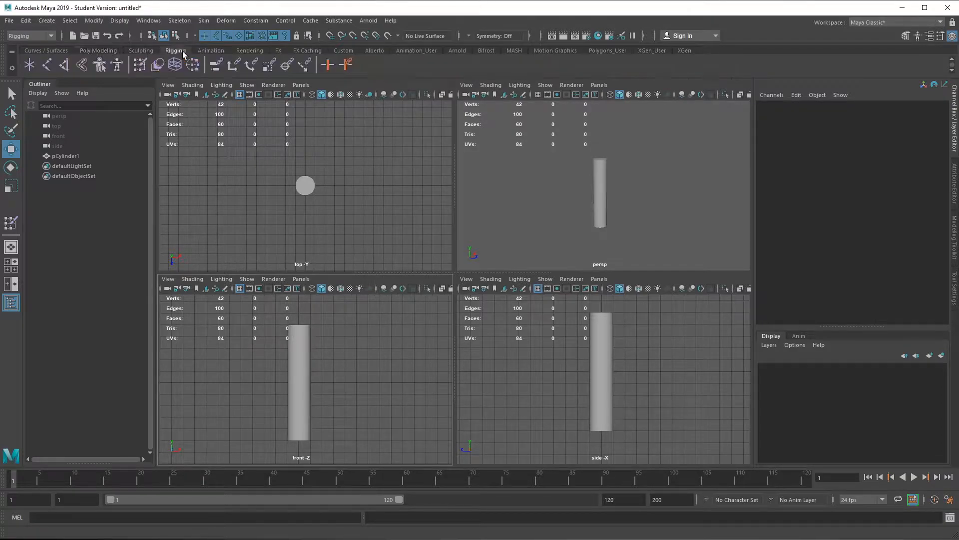
{"action": "left_click", "coordinate": [47, 65]}
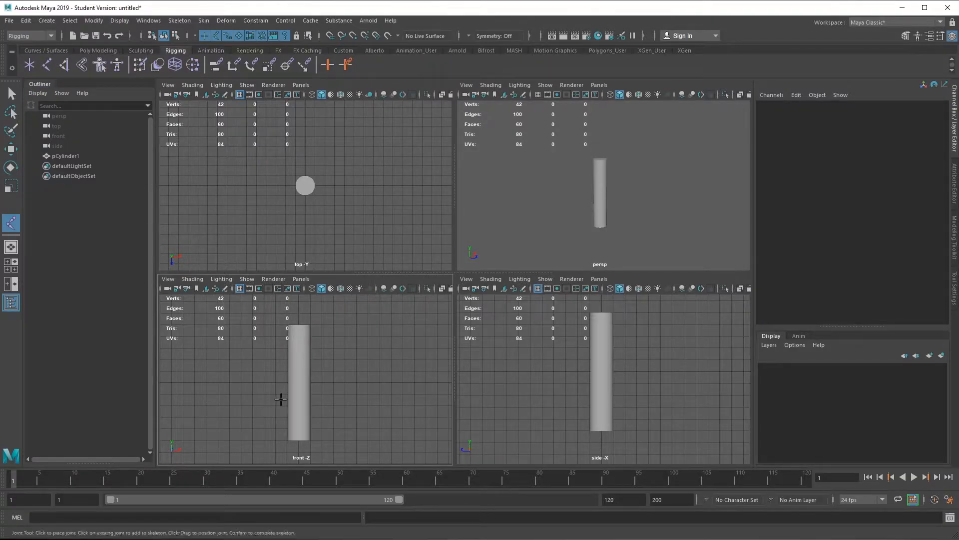
{"action": "left_click", "coordinate": [298, 441]}
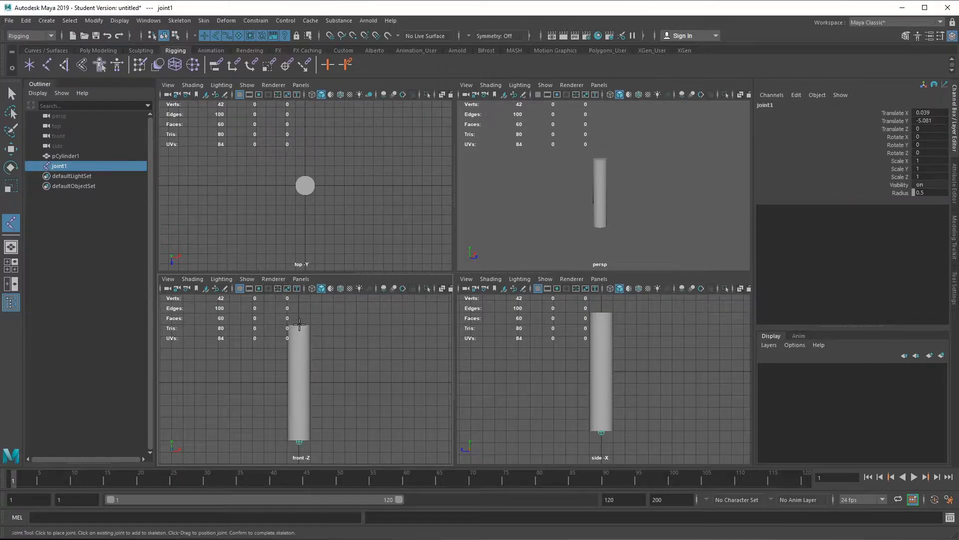
{"action": "left_click", "coordinate": [299, 324]}
{"action": "key", "text": "Return"}
{"action": "key", "text": "w"}
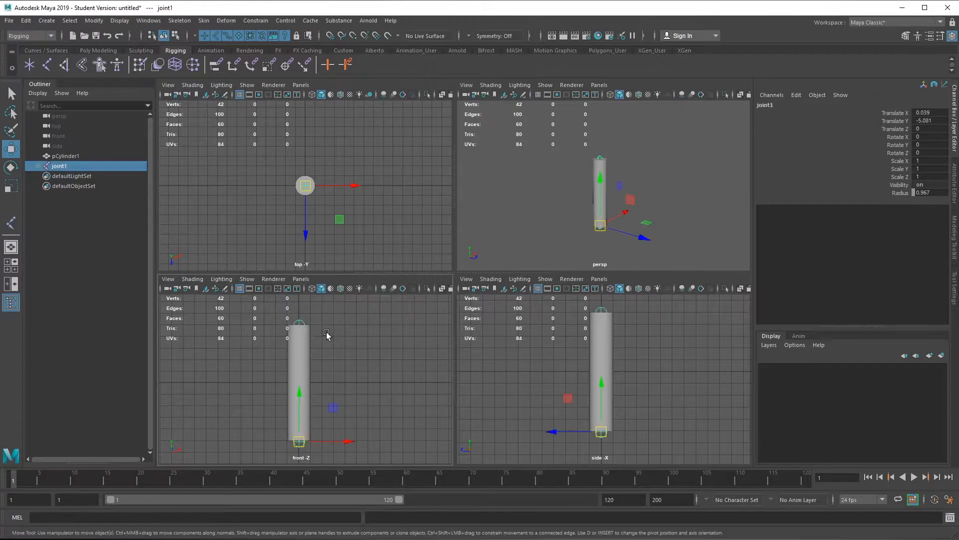
- Turn on X-Ray Joints in the front and perspective views
{"action": "left_click", "coordinate": [191, 279]}
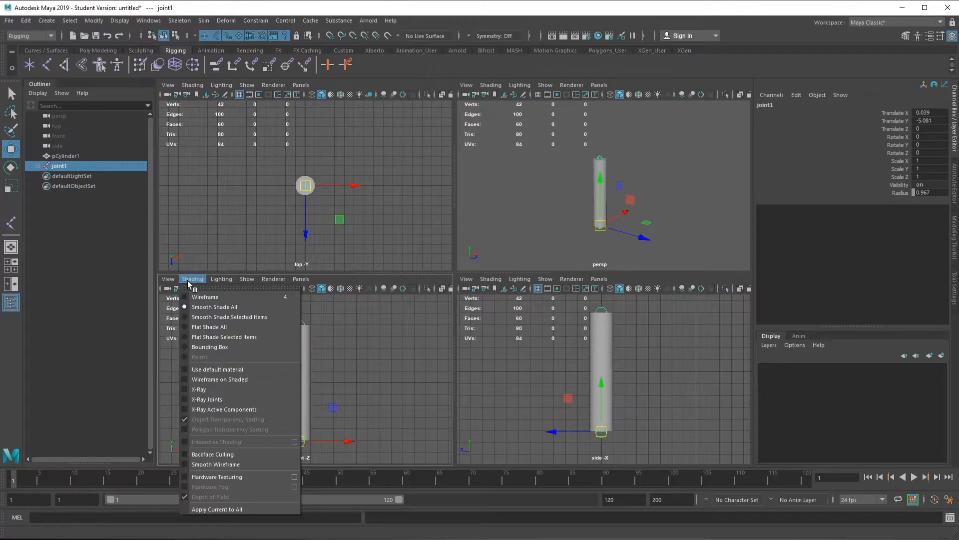
{"action": "left_click", "coordinate": [223, 399]}
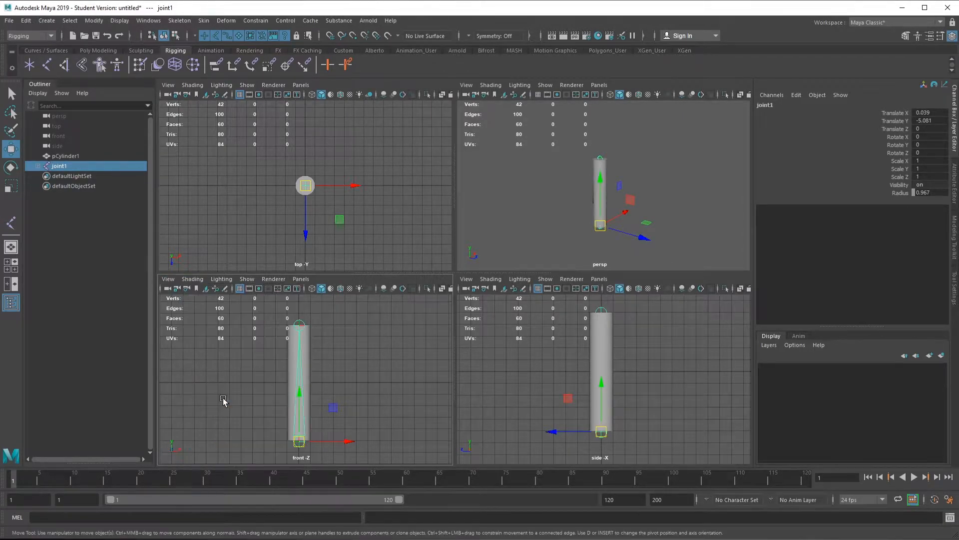
{"action": "left_click", "coordinate": [490, 86]}
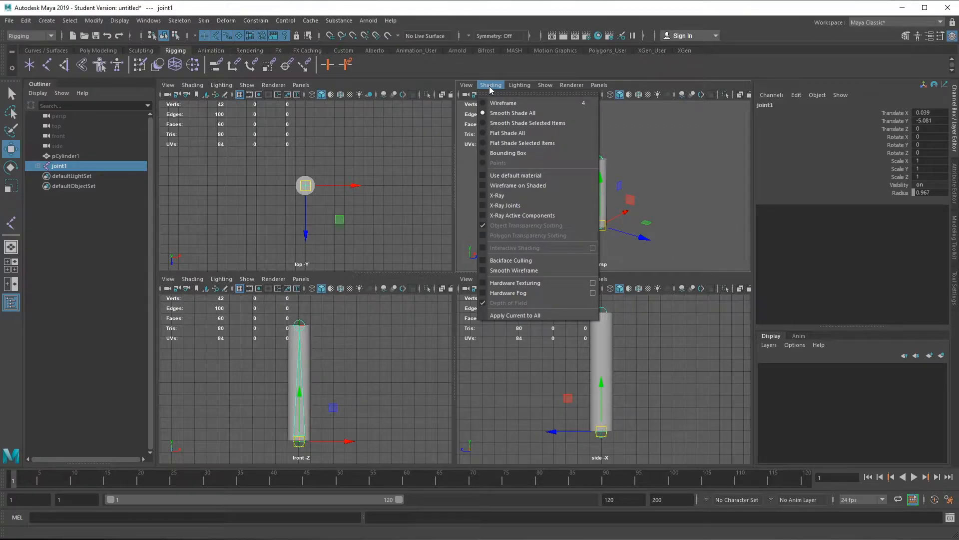
{"action": "left_click", "coordinate": [526, 205]}
{"action": "left_click", "coordinate": [666, 225]}
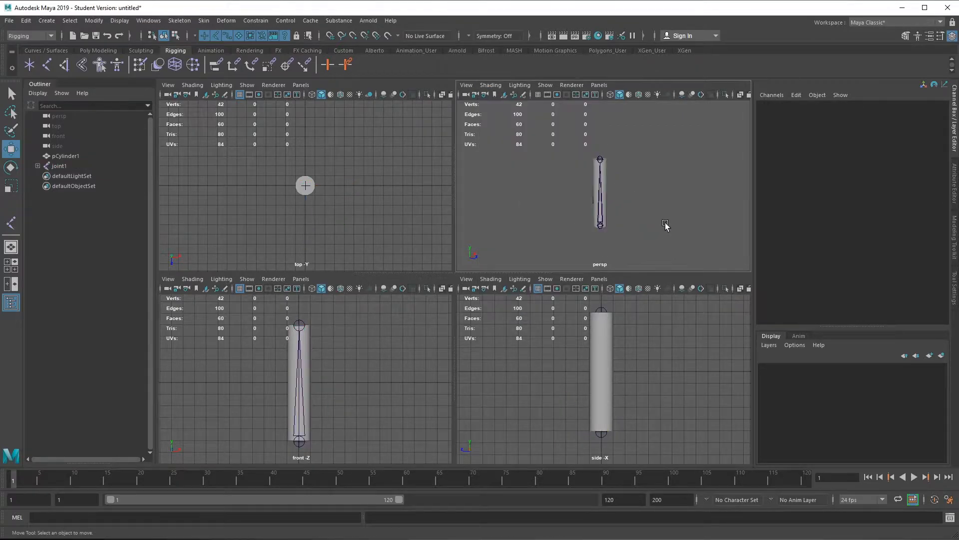
- Test-rotate the root joint at the cylinder's base in the front view, undo the rotation, and clear the selection
{"action": "left_click", "coordinate": [307, 328]}
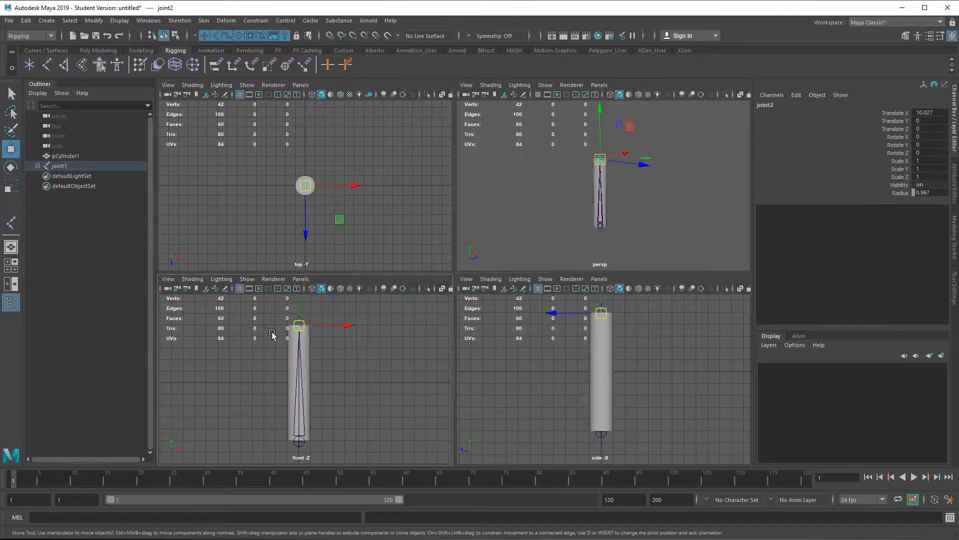
{"action": "left_click", "coordinate": [299, 443]}
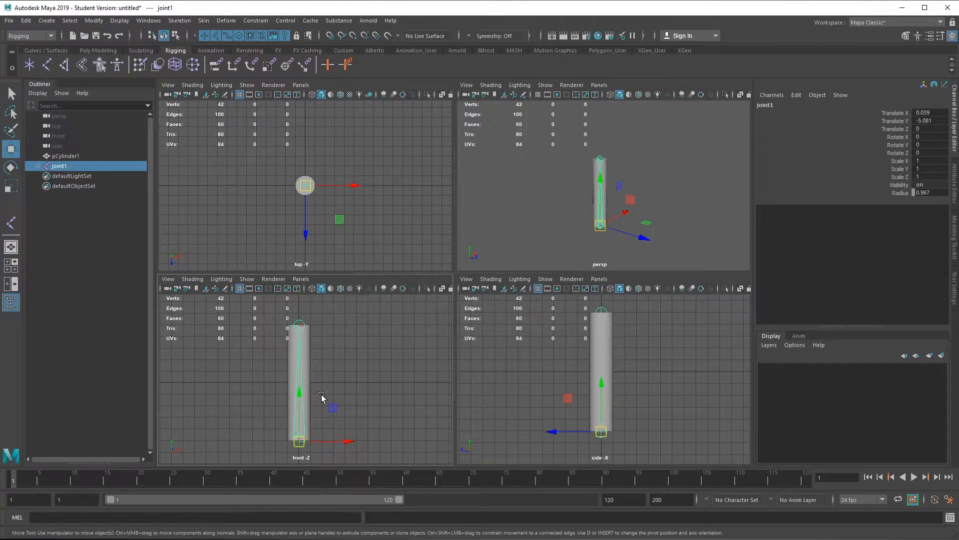
{"action": "key", "text": "r"}
{"action": "key", "text": "e"}
{"action": "left_click_drag", "start_coordinate": [316, 409], "coordinate": [383, 350]}
{"action": "key", "text": "ctrl+z"}
{"action": "left_click", "coordinate": [382, 355]}
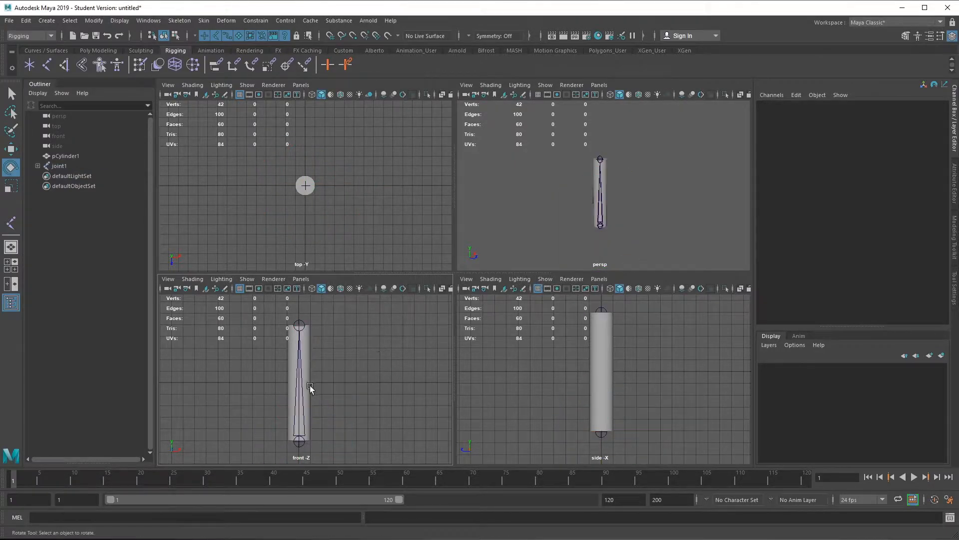
- Bind the cylinder to the root joint's hierarchy with the Geodesic Voxel method at a resolution of 64
{"action": "left_click", "coordinate": [300, 445]}
{"action": "left_click", "coordinate": [301, 354], "text": "shift"}
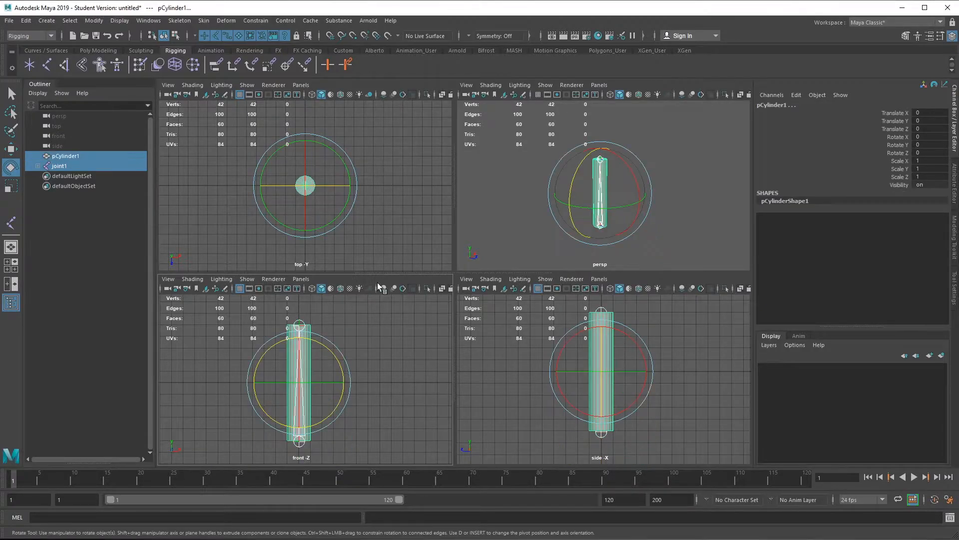
{"action": "left_click", "coordinate": [204, 20]}
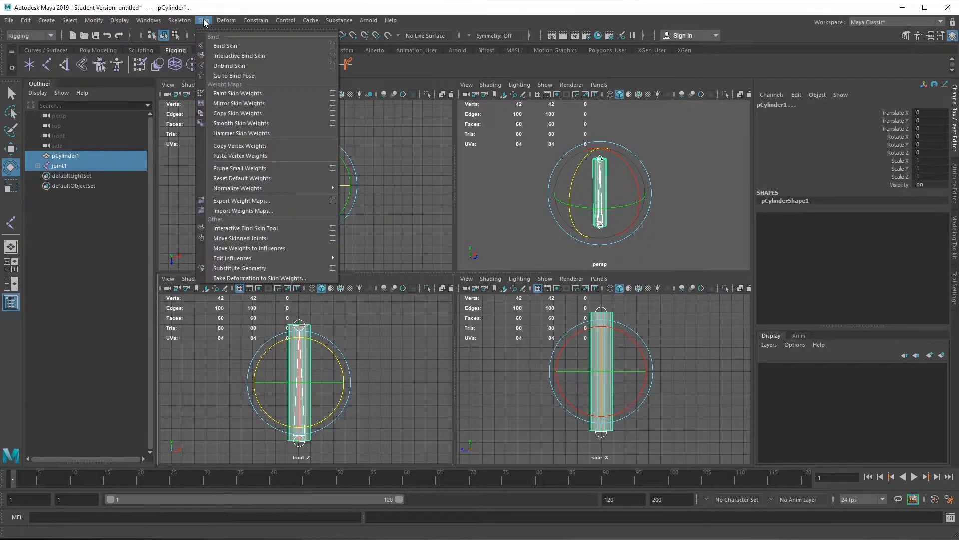
{"action": "left_click", "coordinate": [332, 46]}
{"action": "left_click_drag", "start_coordinate": [628, 88], "coordinate": [509, 88]}
{"action": "left_click", "coordinate": [422, 98]}
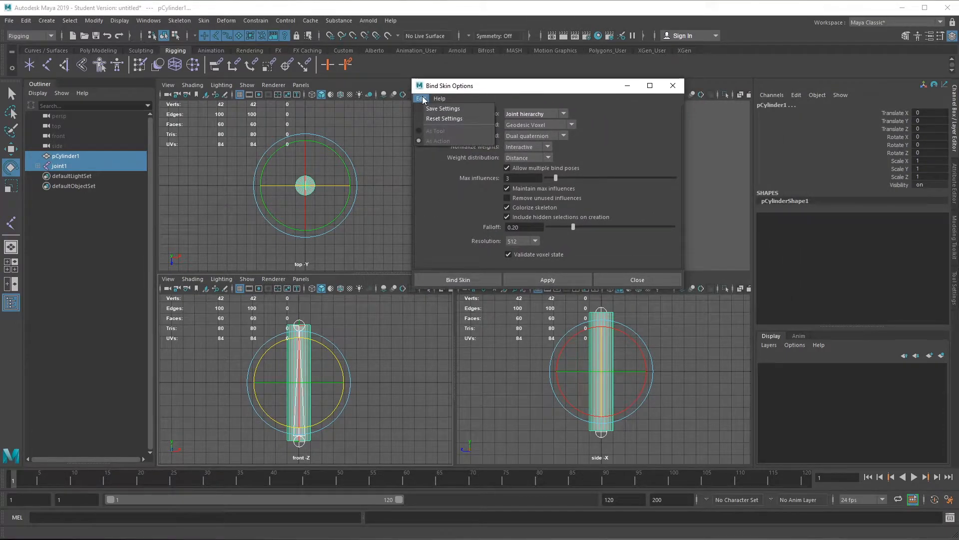
{"action": "left_click", "coordinate": [421, 99]}
{"action": "left_click", "coordinate": [536, 241]}
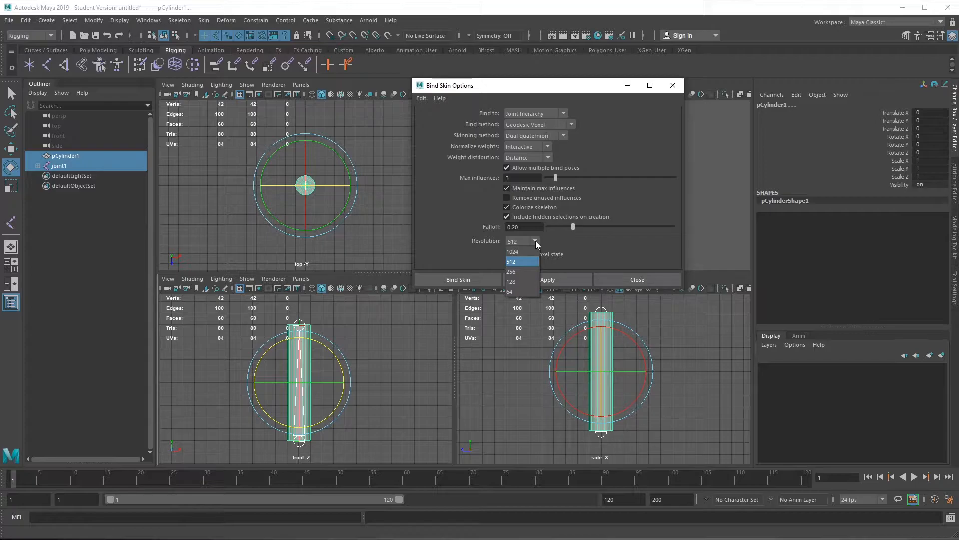
{"action": "left_click", "coordinate": [510, 291]}
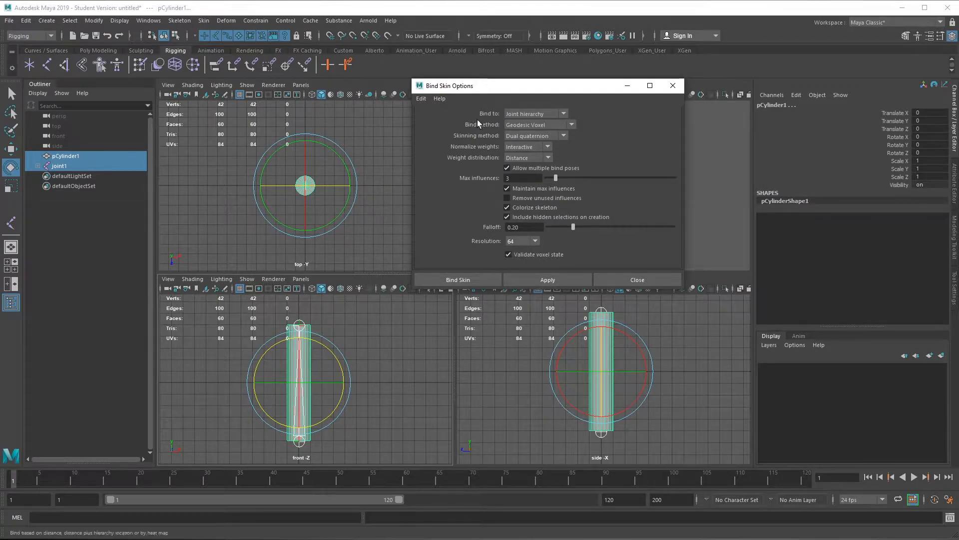
{"action": "left_click_drag", "start_coordinate": [492, 87], "coordinate": [518, 55]}
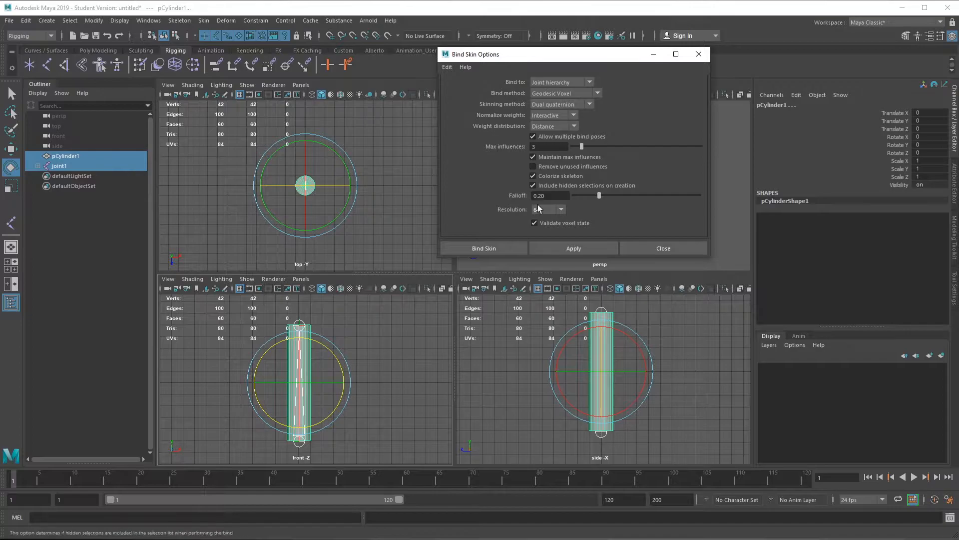
{"action": "left_click", "coordinate": [508, 248]}
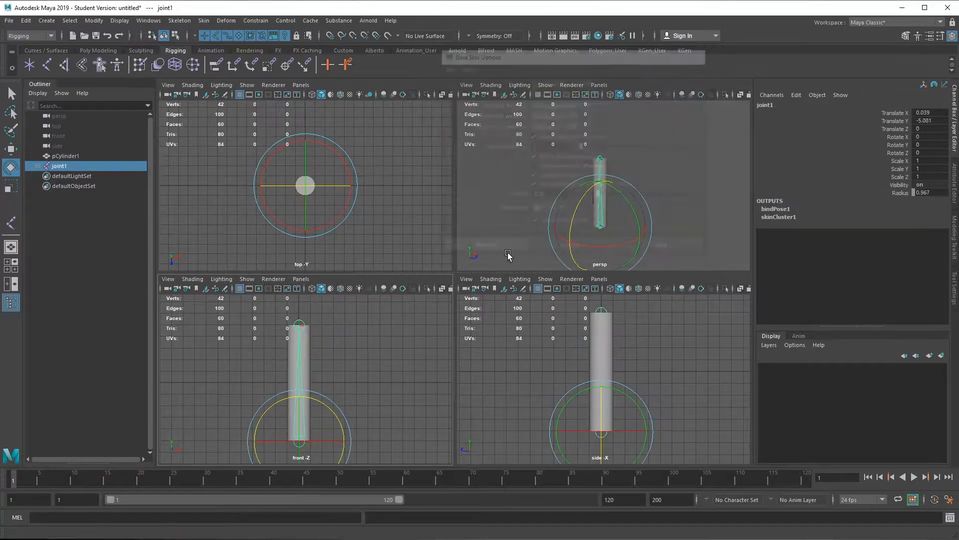
- Rotate the root joint about 31 degrees around Z to test the skin binding, and undo the rotation
{"action": "left_click", "coordinate": [383, 338]}
{"action": "left_click", "coordinate": [302, 445]}
{"action": "left_click_drag", "start_coordinate": [320, 400], "coordinate": [295, 381]}
{"action": "key", "text": "ctrl+z"}
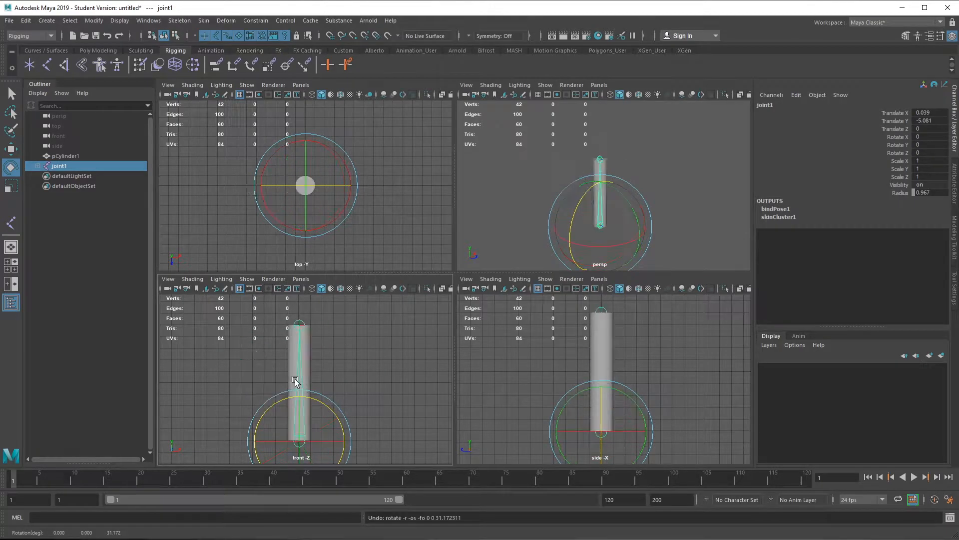
- Unbind the skin from the cylinder so that the joints move independently of the mesh
{"action": "left_click", "coordinate": [406, 369]}
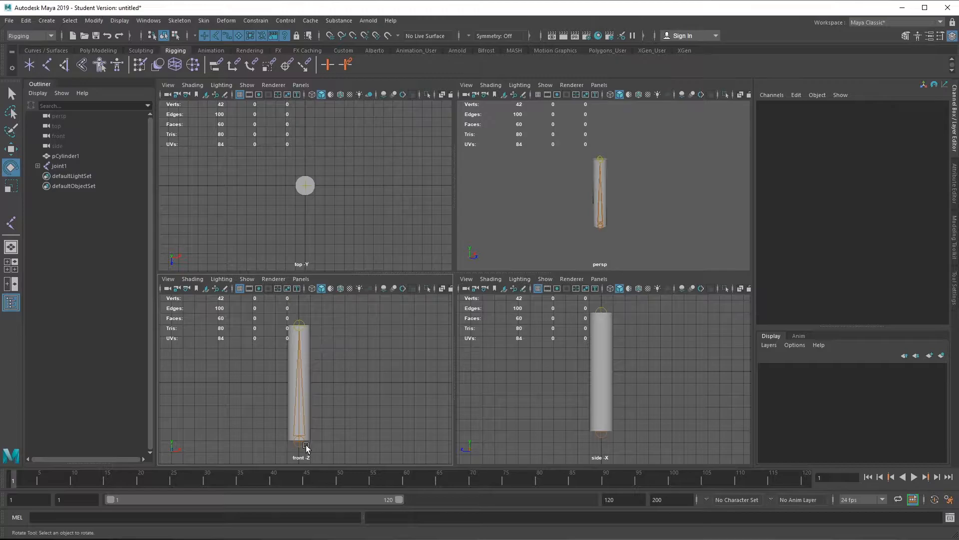
{"action": "left_click", "coordinate": [307, 353]}
{"action": "left_click", "coordinate": [227, 21]}
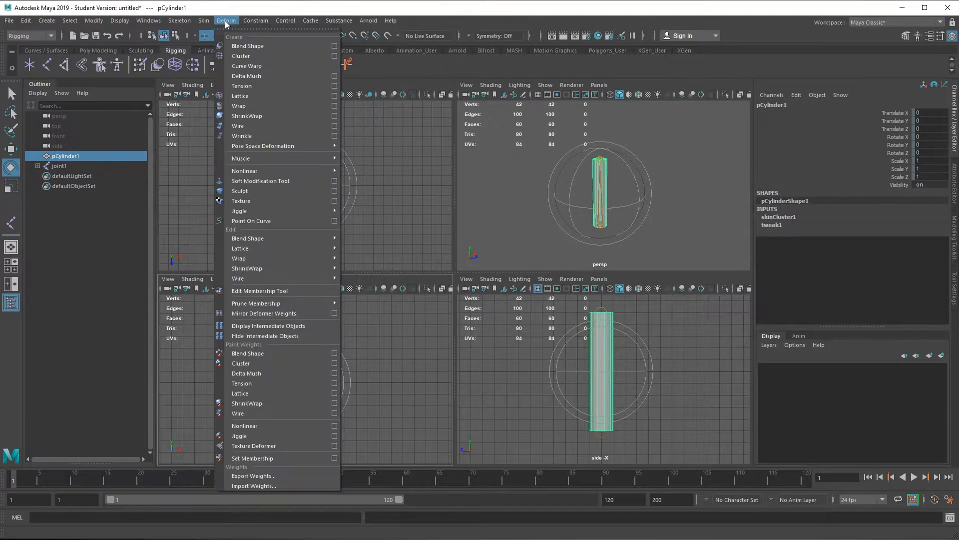
{"action": "mouse_move", "coordinate": [204, 21]}
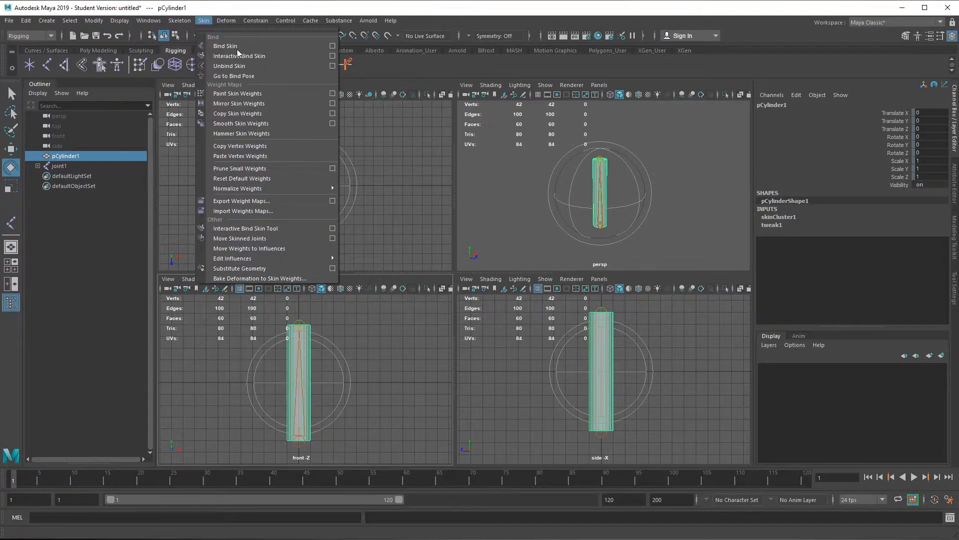
{"action": "left_click", "coordinate": [260, 66]}
- Move the chain's top joint down to the middle of the cylinder in the front view, at a Translate X of about 5.1
{"action": "left_click", "coordinate": [324, 342]}
{"action": "left_click", "coordinate": [298, 326]}
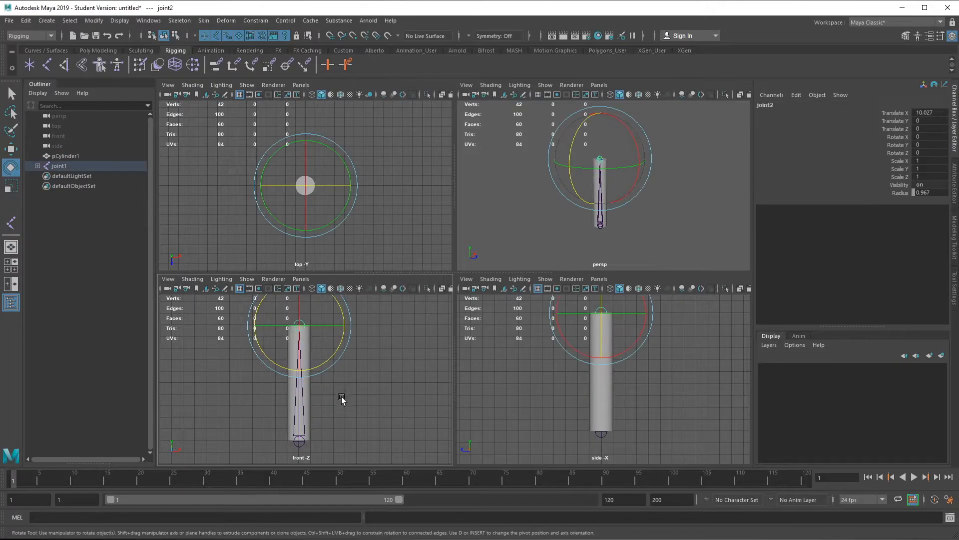
{"action": "key", "text": "w"}
{"action": "left_click_drag", "start_coordinate": [295, 301], "coordinate": [313, 356]}
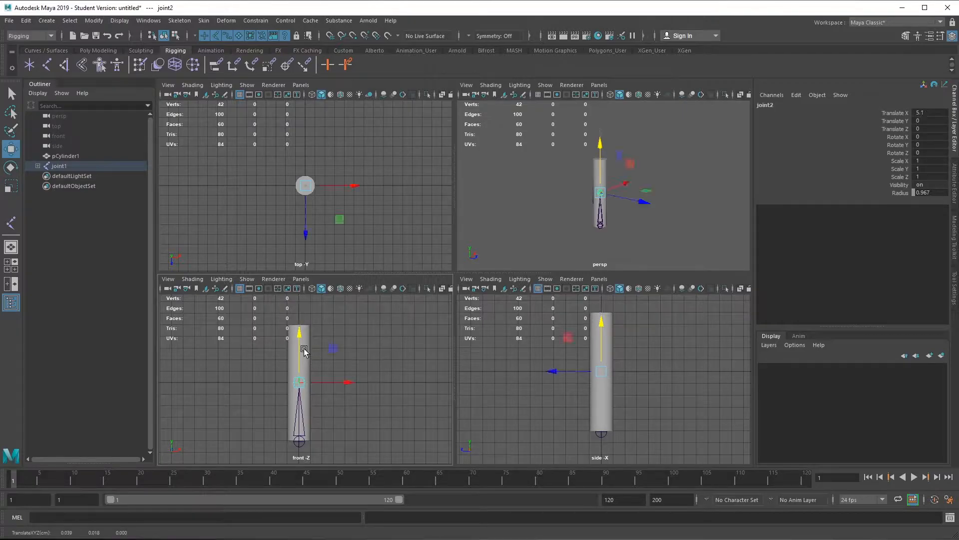
- Place a new joint at the cylinder's top in the front view and parent it under the middle joint, joint2
{"action": "left_click", "coordinate": [48, 67]}
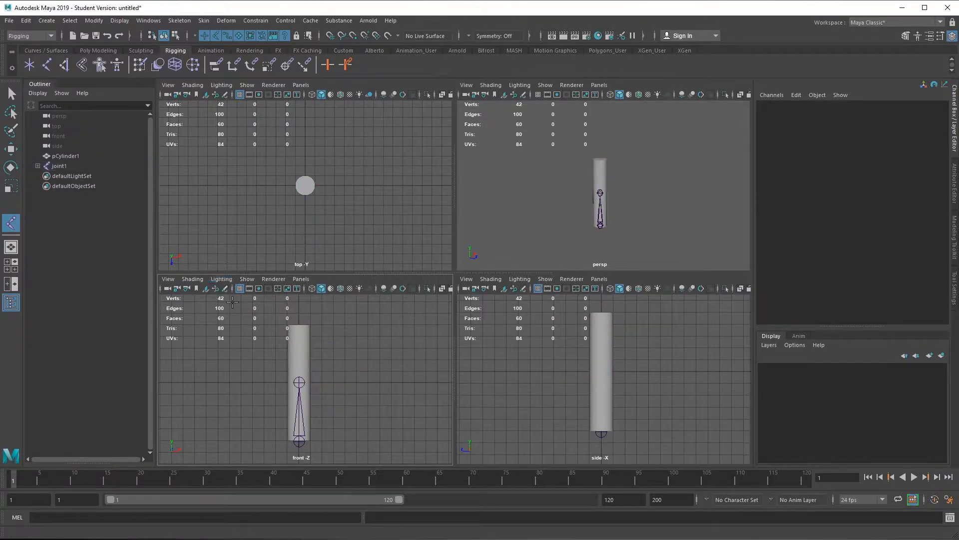
{"action": "left_click", "coordinate": [298, 325]}
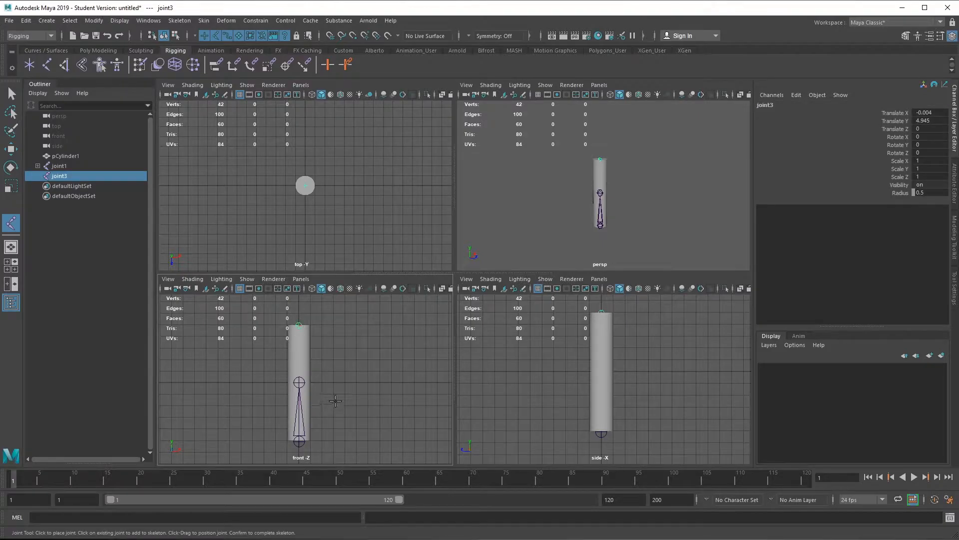
{"action": "key", "text": "w"}
{"action": "left_click", "coordinate": [38, 166]}
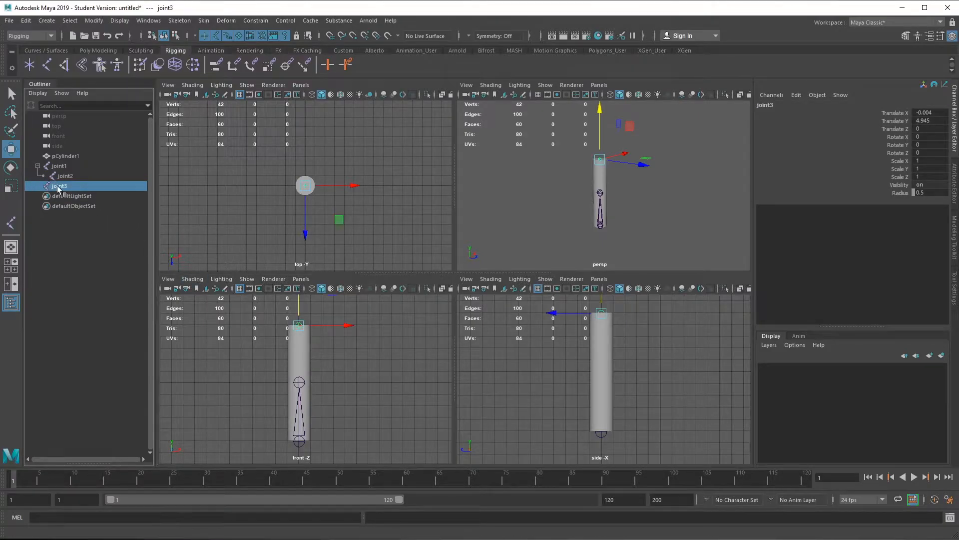
{"action": "middle_click_drag", "start_coordinate": [63, 191], "coordinate": [68, 176]}
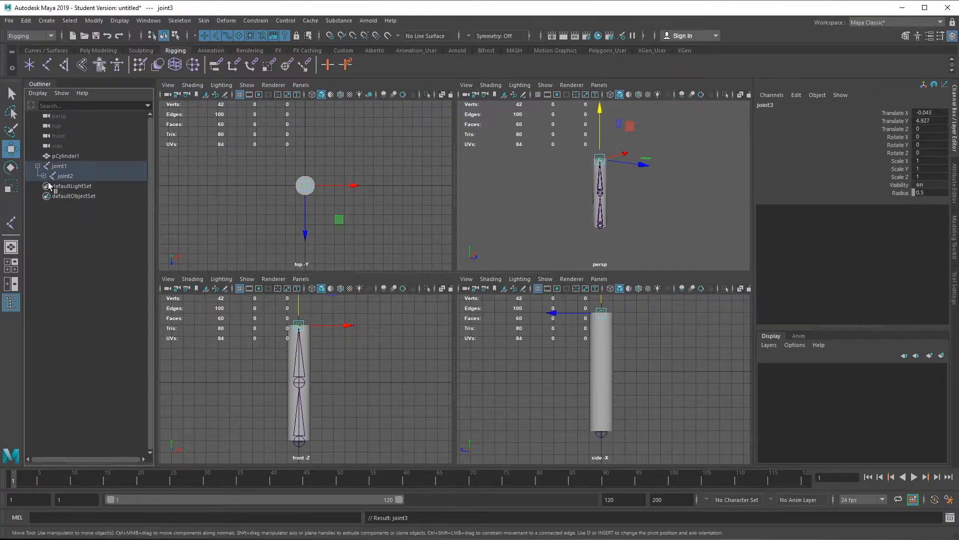
{"action": "left_click", "coordinate": [44, 176]}
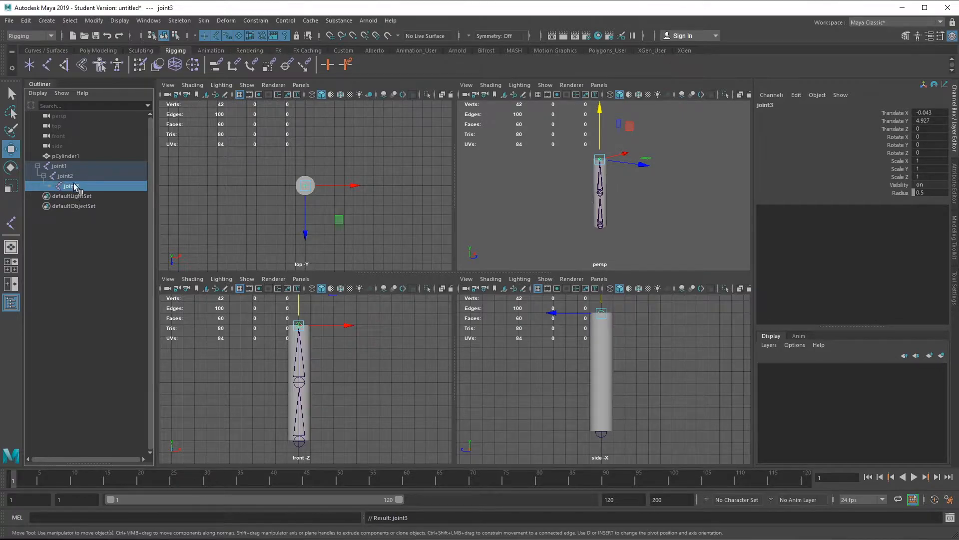
- Rename the three joints, from the root to the end of the chain, as Shoulder, Elbow and Wrist
{"action": "double_click", "coordinate": [60, 165]}
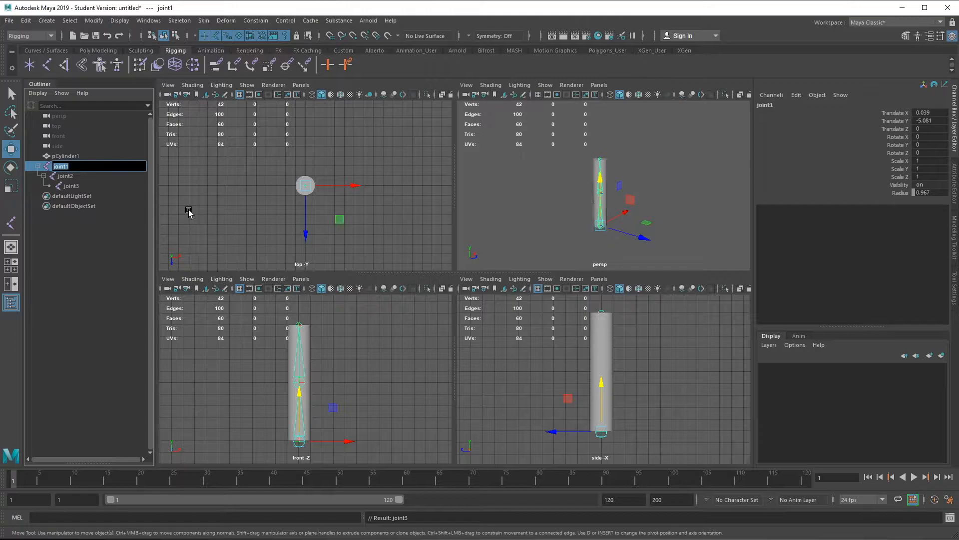
{"action": "type", "text": "Shoulder"}
{"action": "key", "text": "Return"}
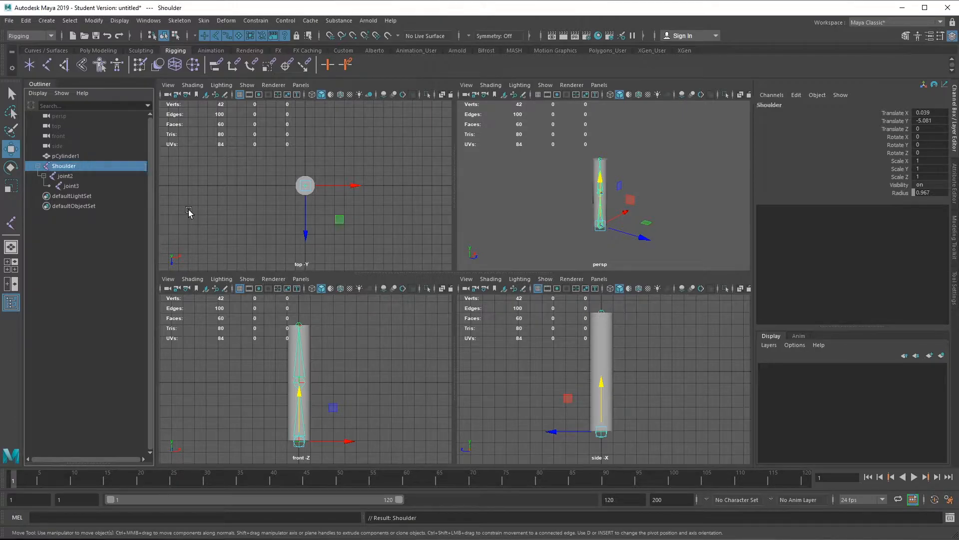
{"action": "double_click", "coordinate": [70, 176]}
{"action": "type", "text": "Elbow"}
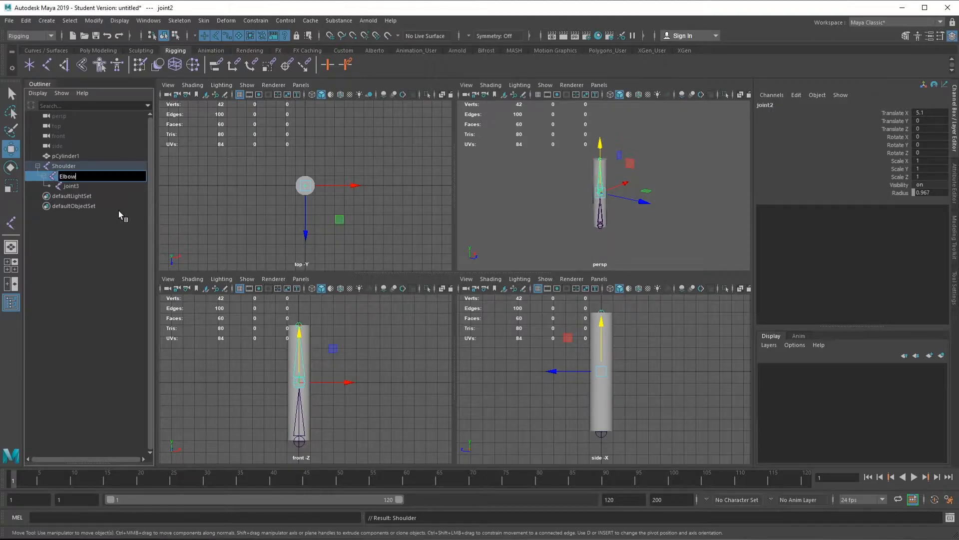
{"action": "key", "text": "Return"}
{"action": "double_click", "coordinate": [71, 186]}
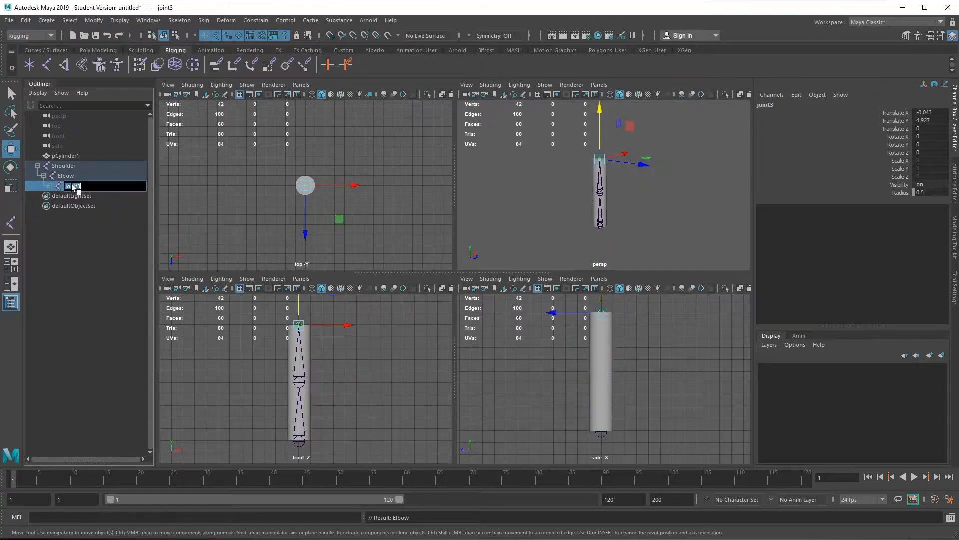
{"action": "type", "text": "Writs"}
{"action": "key", "text": "BackSpace"}
{"action": "key", "text": "BackSpace"}
{"action": "type", "text": "st"}
{"action": "key", "text": "Return"}
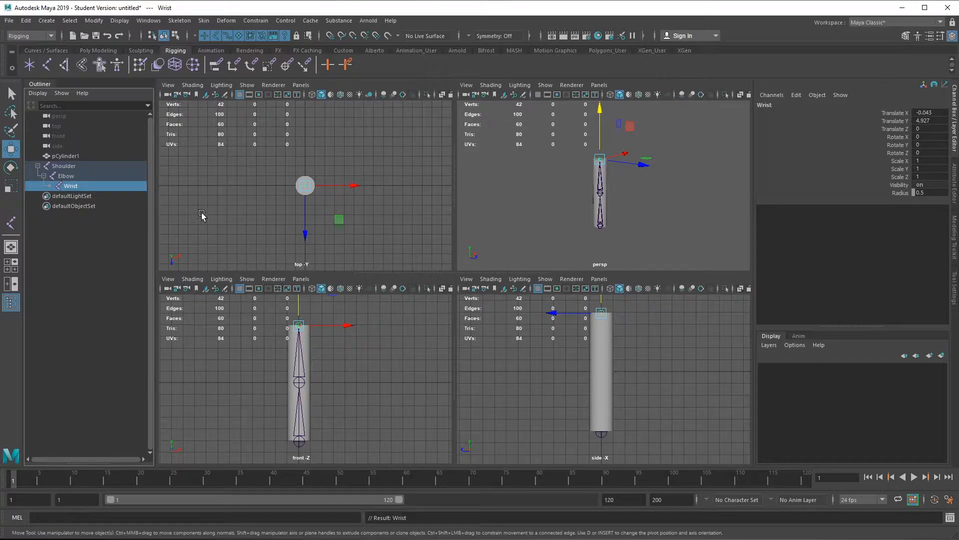
- Bind the cylinder to the Shoulder joint's hierarchy and clear the selection
{"action": "left_click", "coordinate": [418, 369]}
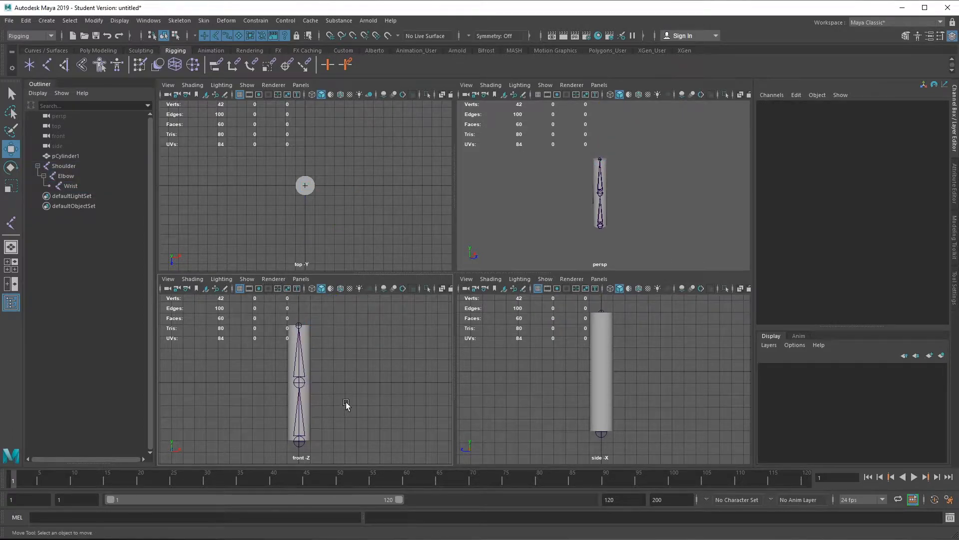
{"action": "left_click", "coordinate": [300, 442]}
{"action": "left_click", "coordinate": [302, 337], "text": "shift"}
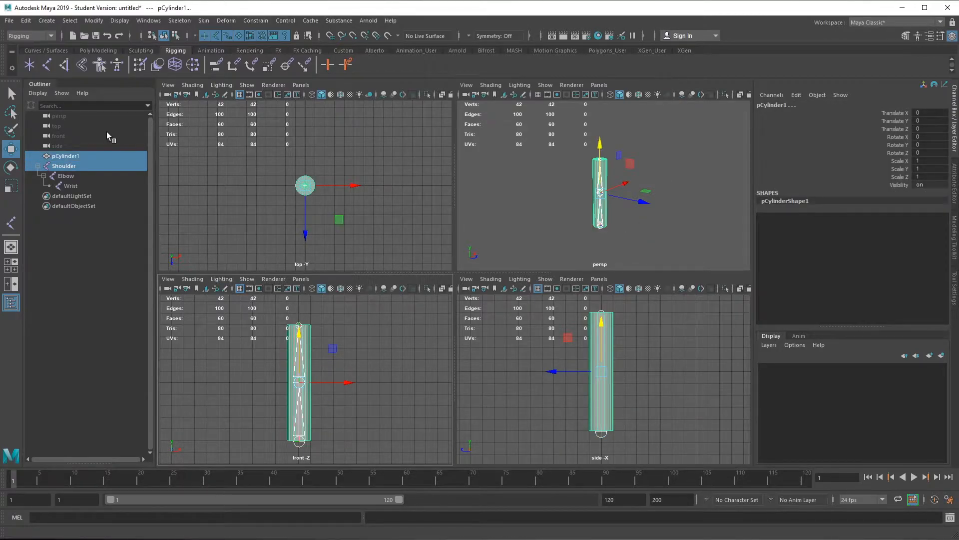
{"action": "left_click", "coordinate": [204, 20]}
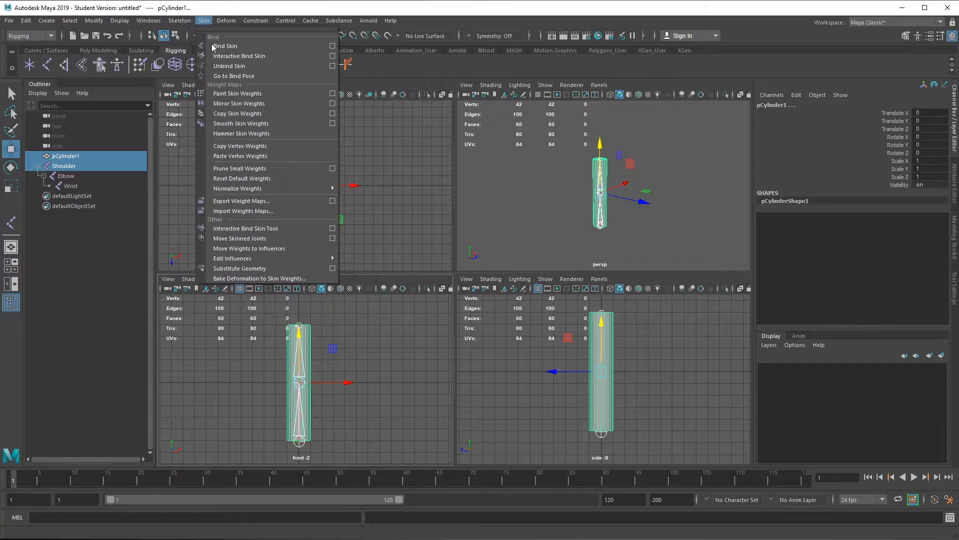
{"action": "left_click", "coordinate": [324, 46]}
{"action": "left_click", "coordinate": [366, 380]}
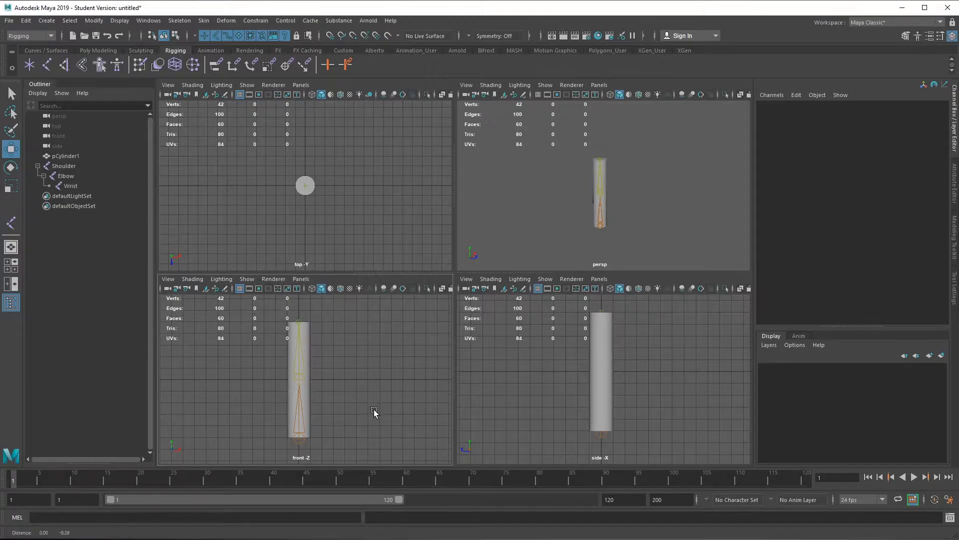
- Test-rotate the Elbow joint about -111 degrees around Z in the front view, and undo the rotation
{"action": "left_click", "coordinate": [304, 380]}
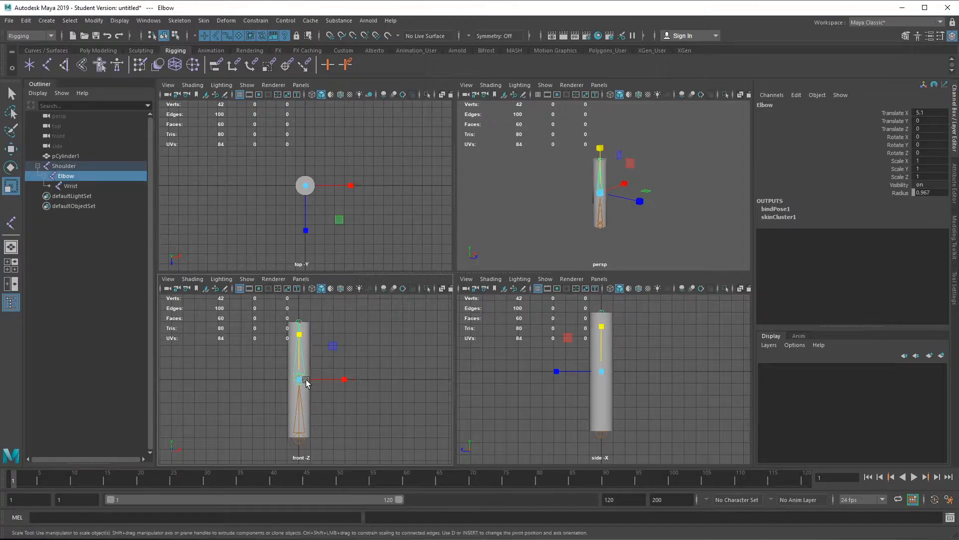
{"action": "key", "text": "e"}
{"action": "left_click_drag", "start_coordinate": [324, 342], "coordinate": [415, 422]}
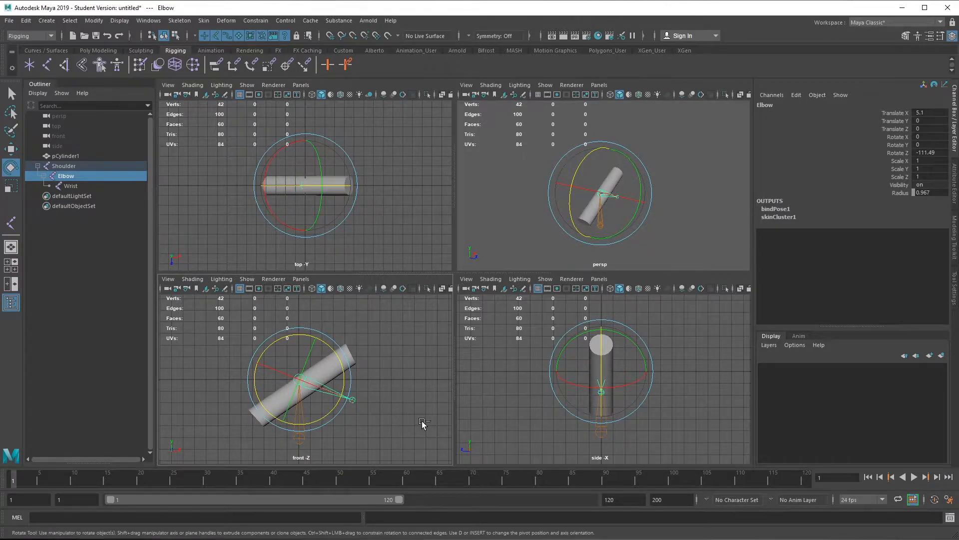
{"action": "key", "text": "ctrl+z"}
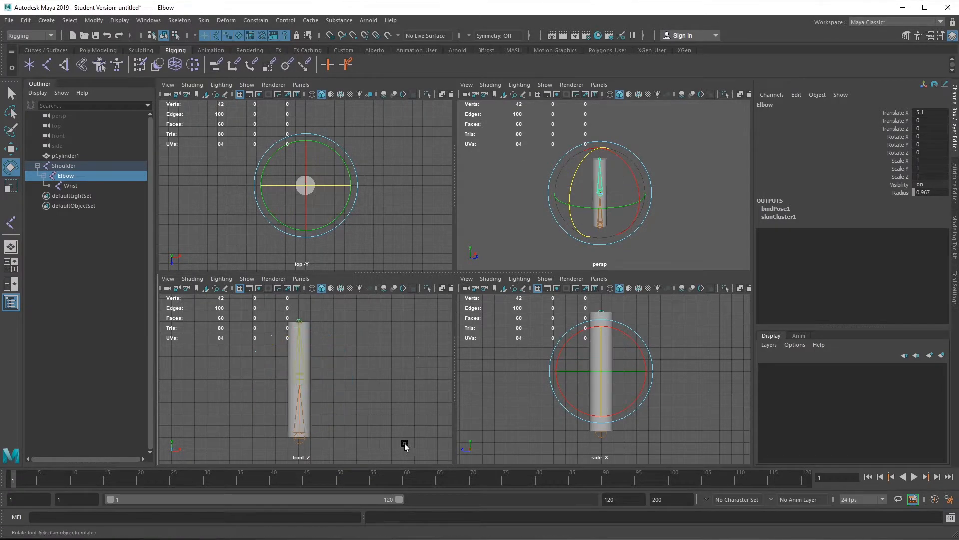
- Test-rotate the Shoulder joint about -50 degrees around Z in the front view, and undo the rotation
{"action": "left_click", "coordinate": [405, 446]}
{"action": "left_click", "coordinate": [299, 443]}
{"action": "left_click_drag", "start_coordinate": [328, 403], "coordinate": [343, 372]}
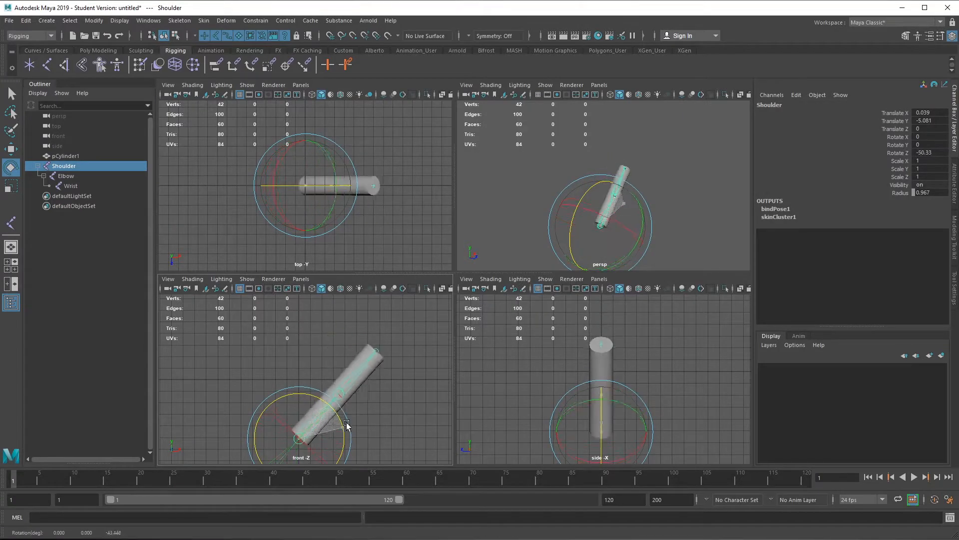
{"action": "key", "text": "ctrl+z"}
- Test-rotate the Wrist joint about -103 degrees around Z, undo the rotation, and clear the selection
{"action": "left_click", "coordinate": [308, 336]}
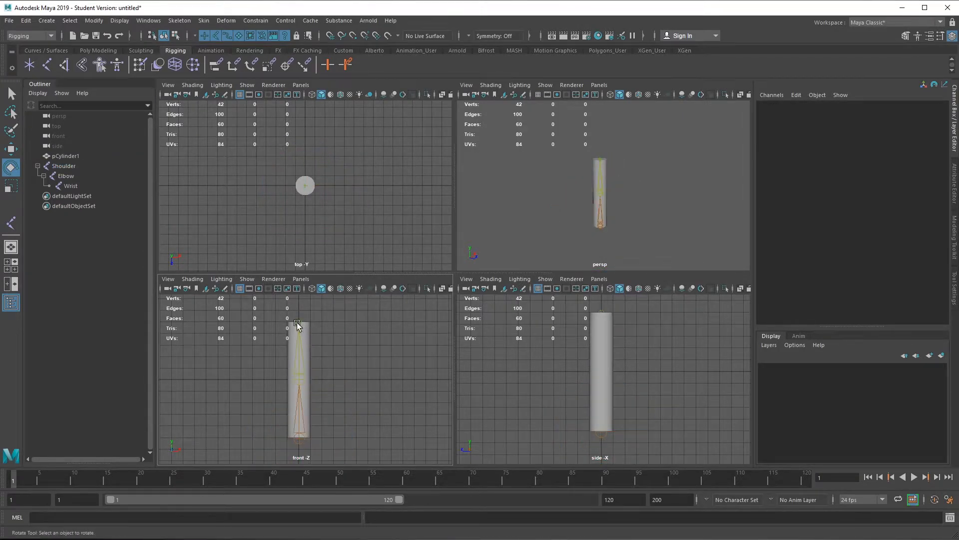
{"action": "left_click", "coordinate": [298, 322]}
{"action": "left_click_drag", "start_coordinate": [335, 299], "coordinate": [317, 380]}
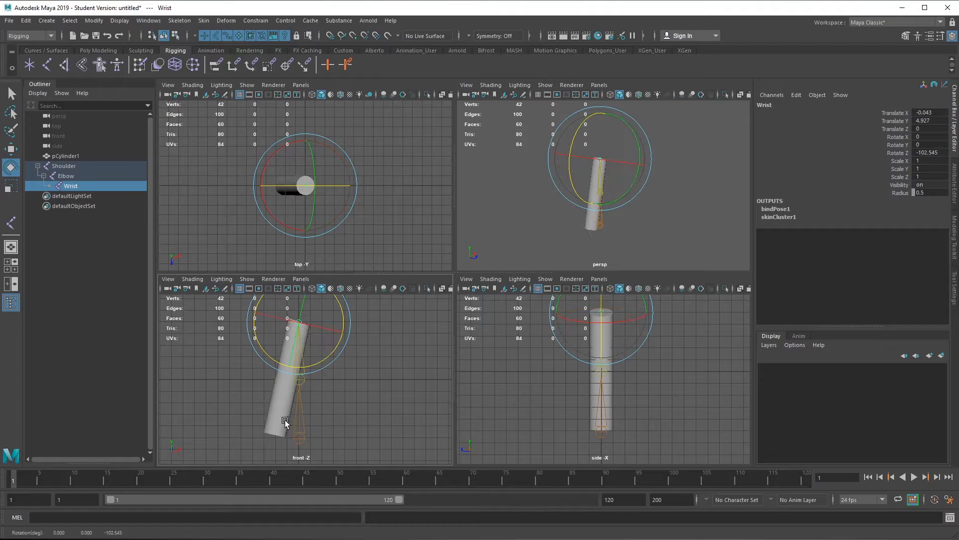
{"action": "key", "text": "ctrl+z"}
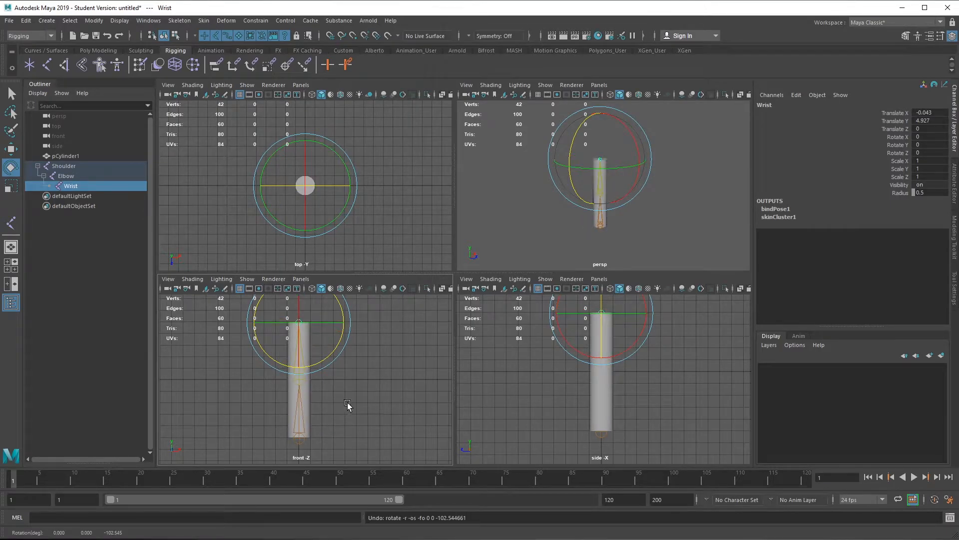
{"action": "left_click", "coordinate": [390, 400]}
- Unbind the cylinder from the Shoulder, Elbow and Wrist chain
{"action": "left_click", "coordinate": [298, 437]}
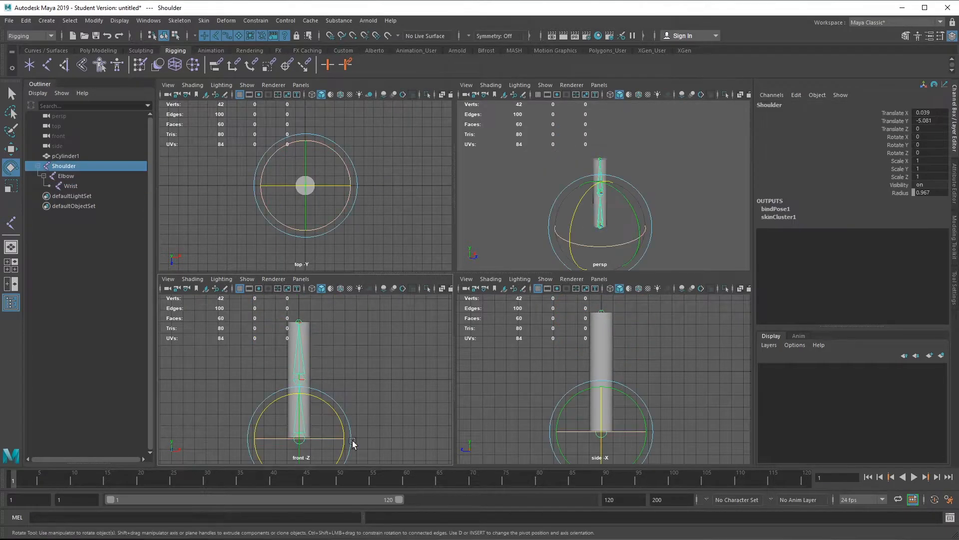
{"action": "left_click", "coordinate": [307, 325]}
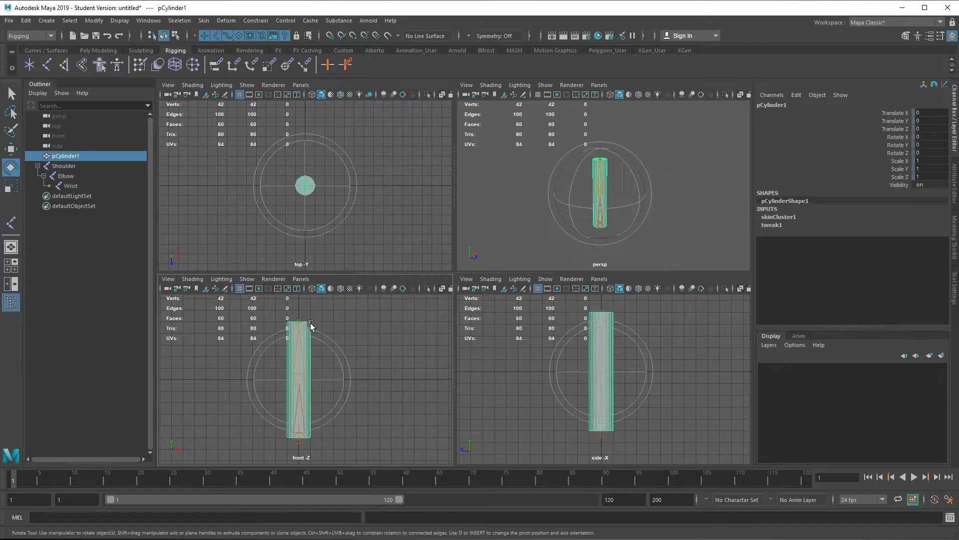
{"action": "left_click", "coordinate": [190, 21]}
{"action": "mouse_move", "coordinate": [203, 21]}
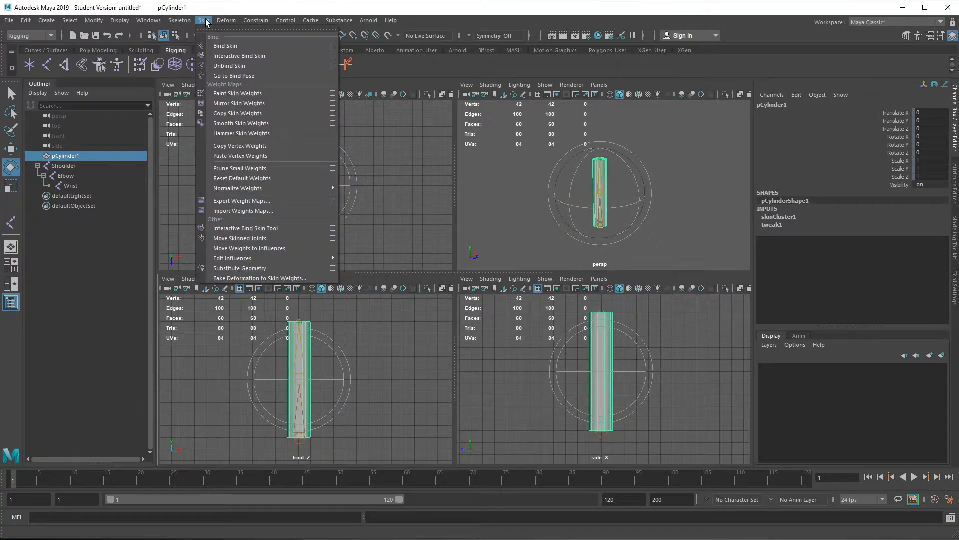
{"action": "left_click", "coordinate": [257, 69]}
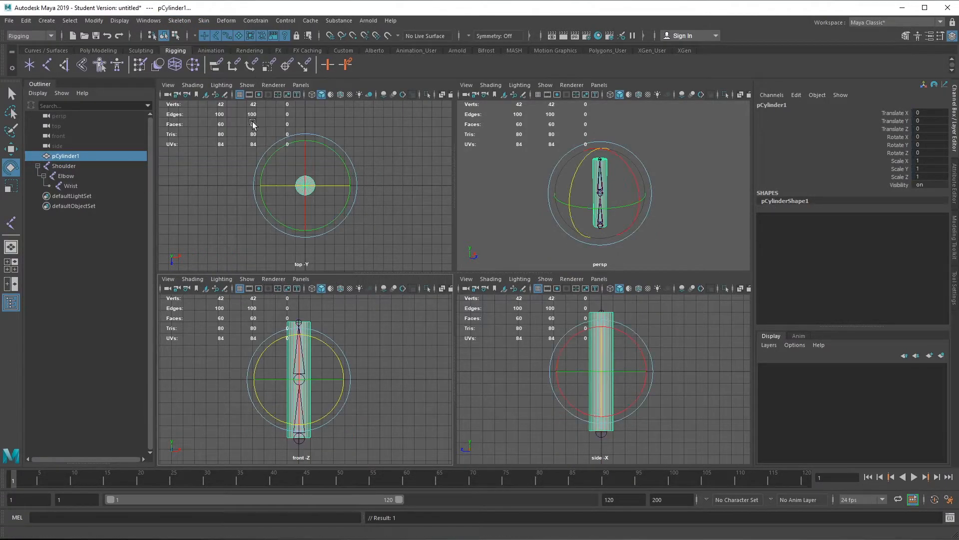
- Bind the cylinder to the Shoulder joint's hierarchy with the maximum influences set to 1
{"action": "left_click", "coordinate": [62, 166], "text": "ctrl"}
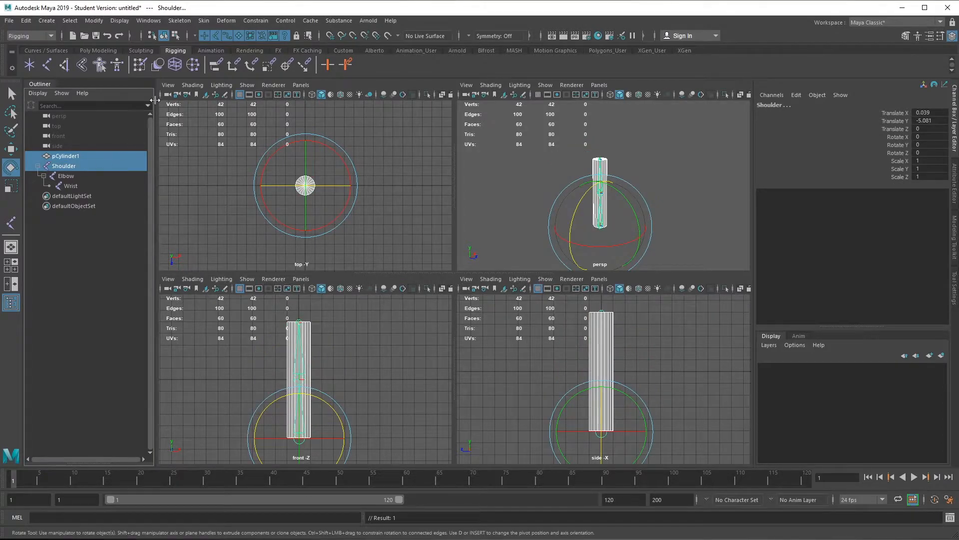
{"action": "left_click", "coordinate": [204, 20]}
{"action": "left_click", "coordinate": [333, 46]}
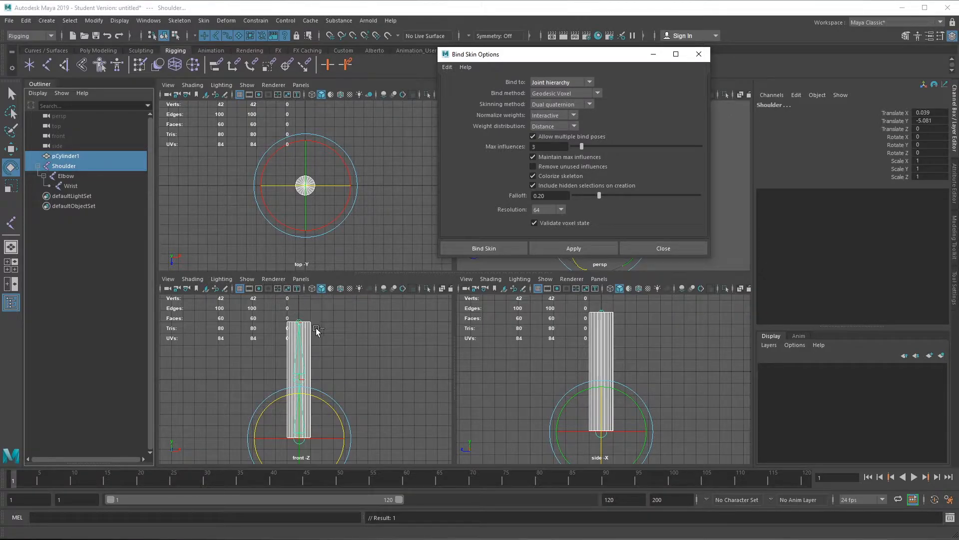
{"action": "left_click", "coordinate": [548, 147]}
{"action": "type", "text": "1"}
{"action": "key", "text": "Return"}
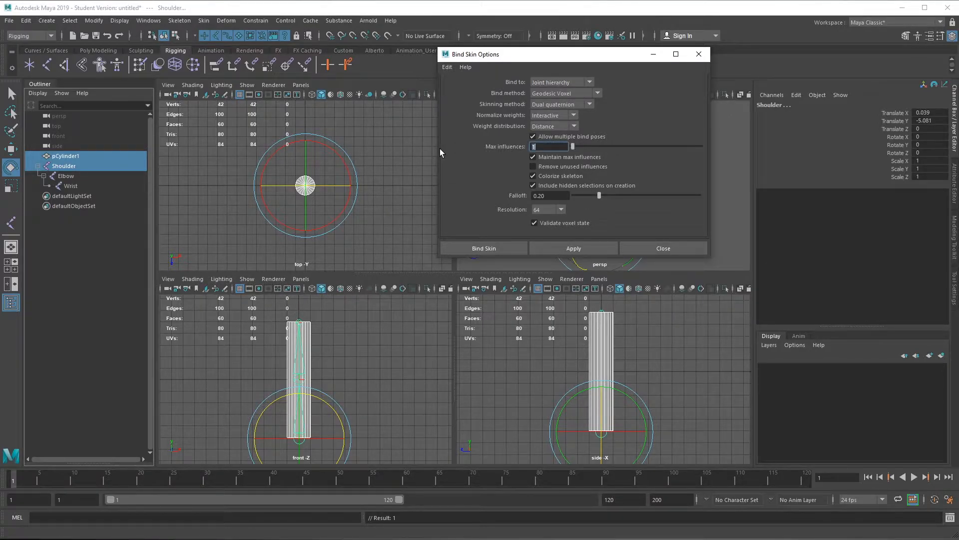
{"action": "left_click", "coordinate": [514, 249]}
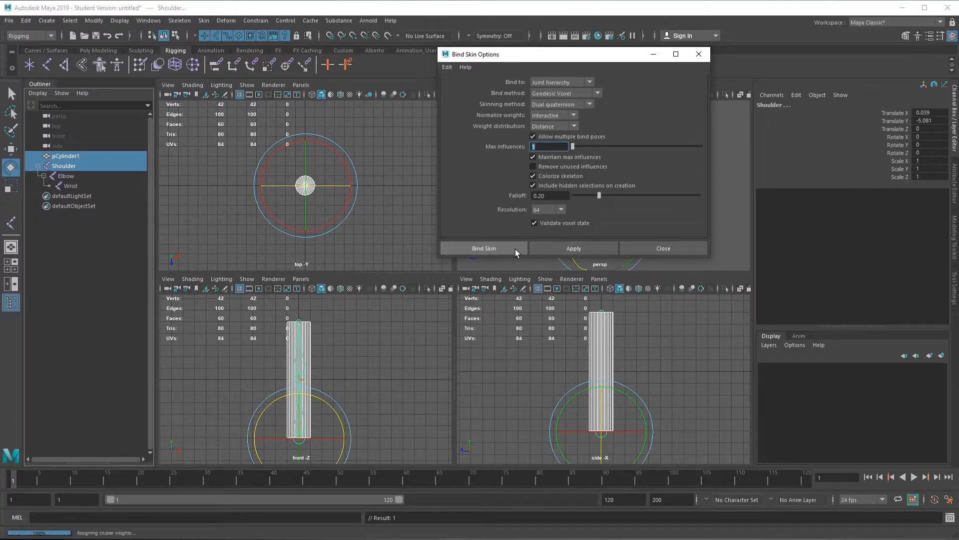
- Test-rotate the Wrist joint around Z in the front view, undo the rotation, and clear the selection
{"action": "left_click", "coordinate": [315, 336]}
{"action": "left_click", "coordinate": [298, 321]}
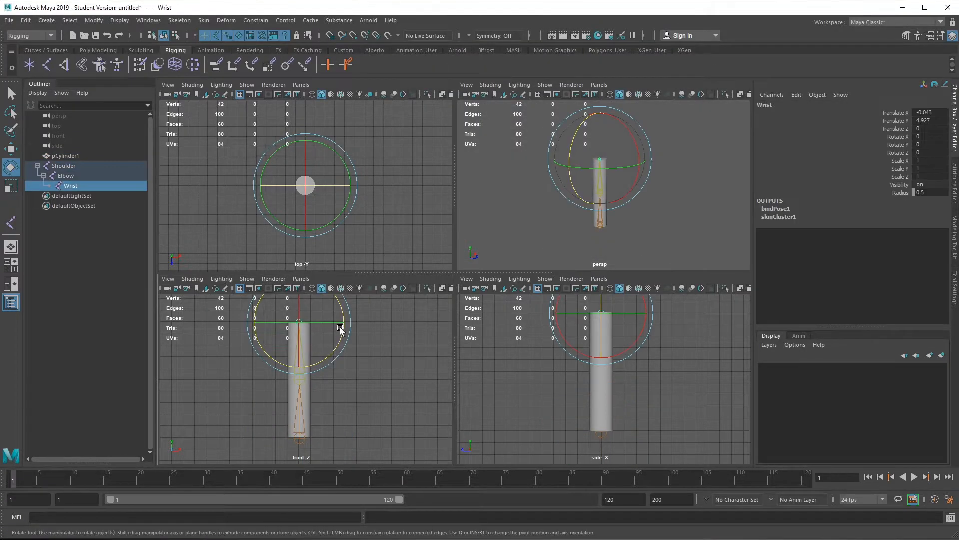
{"action": "mouse_move", "coordinate": [343, 331]}
{"action": "left_mouse_down"}
{"action": "mouse_move", "coordinate": [313, 370]}
{"action": "mouse_move", "coordinate": [336, 314]}
{"action": "mouse_move", "coordinate": [335, 344]}
{"action": "mouse_move", "coordinate": [302, 386]}
{"action": "mouse_move", "coordinate": [343, 318]}
{"action": "left_mouse_up"}
{"action": "key", "text": "ctrl+z"}
{"action": "left_click", "coordinate": [349, 426]}
- Test-rotate the Shoulder joint at the cylinder's base in the front view, undo the rotation, and clear the selection
{"action": "left_click", "coordinate": [299, 438]}
{"action": "mouse_move", "coordinate": [324, 400]}
{"action": "left_mouse_down"}
{"action": "mouse_move", "coordinate": [337, 439]}
{"action": "mouse_move", "coordinate": [300, 403]}
{"action": "mouse_move", "coordinate": [337, 417]}
{"action": "mouse_move", "coordinate": [315, 391]}
{"action": "mouse_move", "coordinate": [336, 391]}
{"action": "left_mouse_up"}
{"action": "key", "text": "ctrl+z"}
{"action": "left_click", "coordinate": [337, 391]}
- Test-rotate the Elbow joint about -69 degrees around Z, and show the wireframe on the shaded cylinder in an enlarged front view
{"action": "left_click", "coordinate": [302, 380]}
{"action": "left_click_drag", "start_coordinate": [330, 346], "coordinate": [358, 398]}
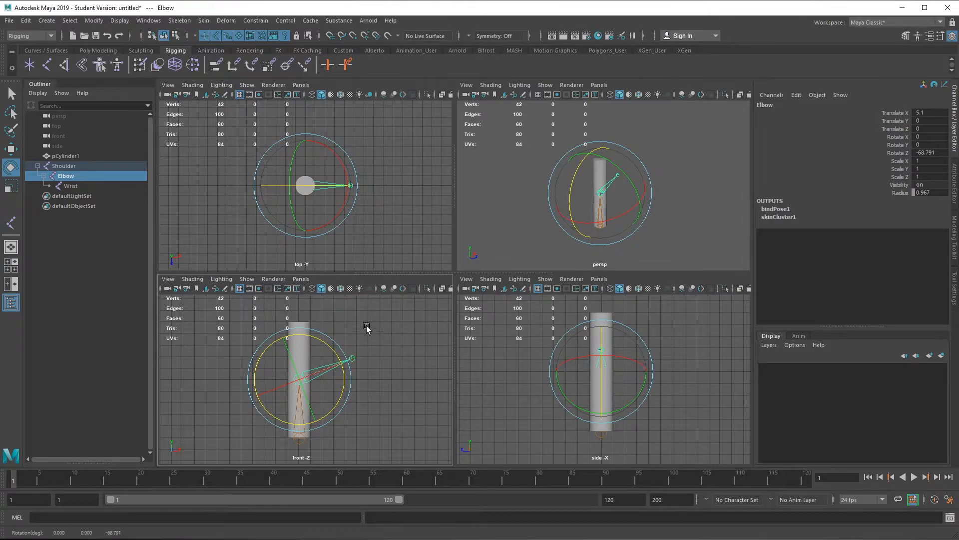
{"action": "key", "text": "space"}
{"action": "middle_click_drag", "start_coordinate": [517, 233], "coordinate": [464, 246], "text": "alt"}
{"action": "left_click", "coordinate": [340, 95]}
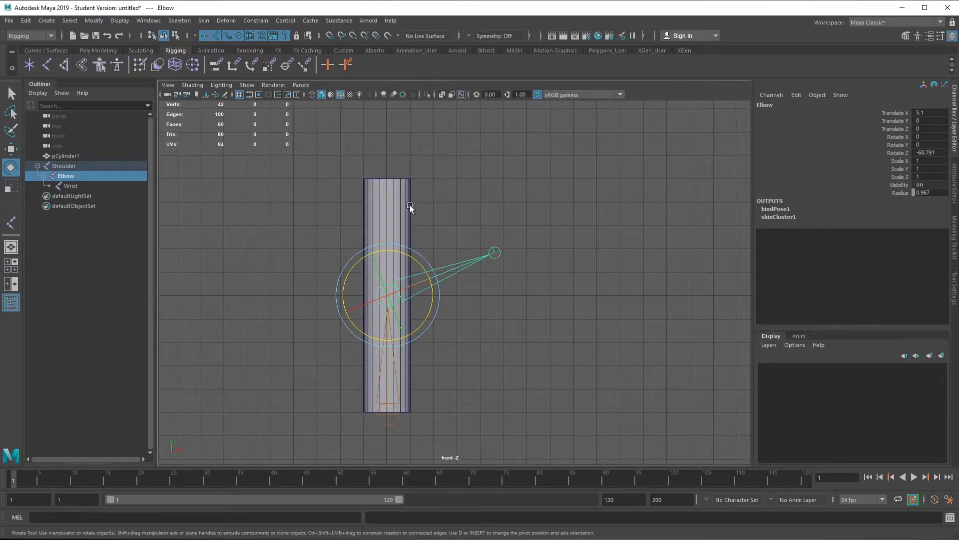
{"action": "left_click", "coordinate": [463, 223]}
{"action": "left_click", "coordinate": [397, 224]}
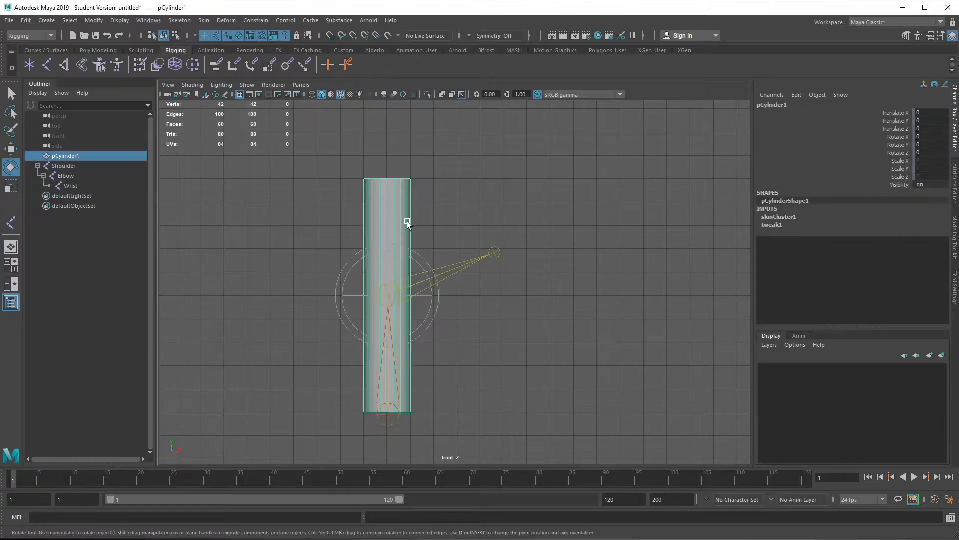
{"action": "left_click", "coordinate": [586, 278]}
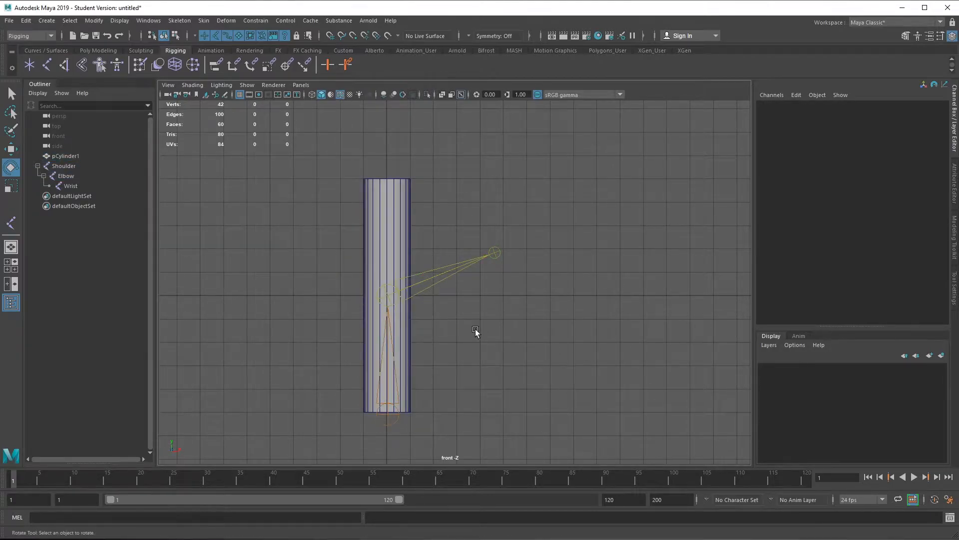
- Undo the Elbow joint's test rotation and clear the selection
{"action": "middle_click_drag", "start_coordinate": [475, 330], "coordinate": [488, 337], "text": "alt"}
{"action": "key", "text": "ctrl+z"}
{"action": "key", "text": "ctrl+z"}
{"action": "key", "text": "ctrl+z"}
{"action": "key", "text": "ctrl+z"}
{"action": "left_click", "coordinate": [537, 303]}
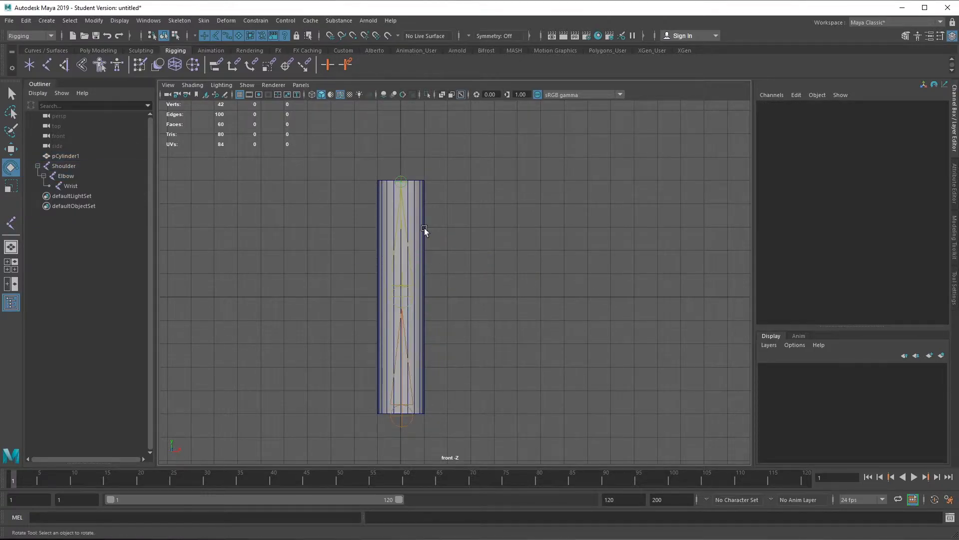
- Hide the grid in the front view and unbind the cylinder's skin from the joint chain
{"action": "left_click", "coordinate": [421, 215]}
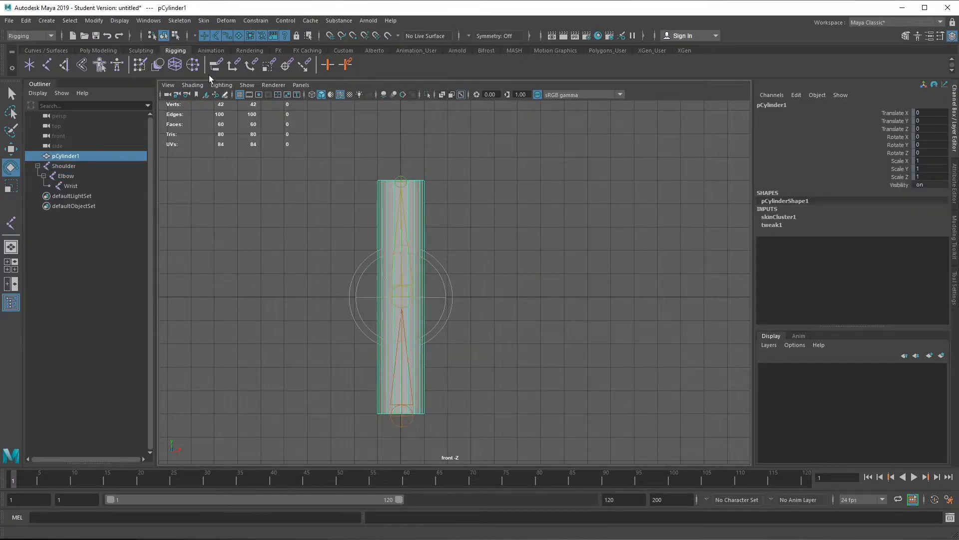
{"action": "left_click", "coordinate": [240, 95]}
{"action": "middle_click_drag", "start_coordinate": [433, 294], "coordinate": [512, 288], "text": "alt"}
{"action": "scroll", "coordinate": [485, 245], "scroll_direction": "up", "scroll_amount": 1}
{"action": "left_click", "coordinate": [481, 200]}
{"action": "left_click", "coordinate": [461, 195]}
{"action": "left_click", "coordinate": [206, 23]}
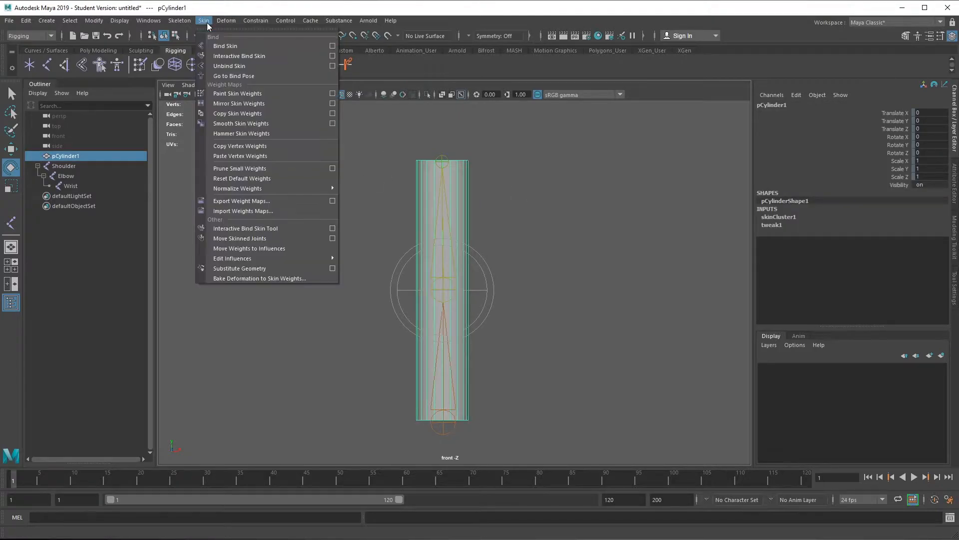
{"action": "left_click", "coordinate": [250, 66]}
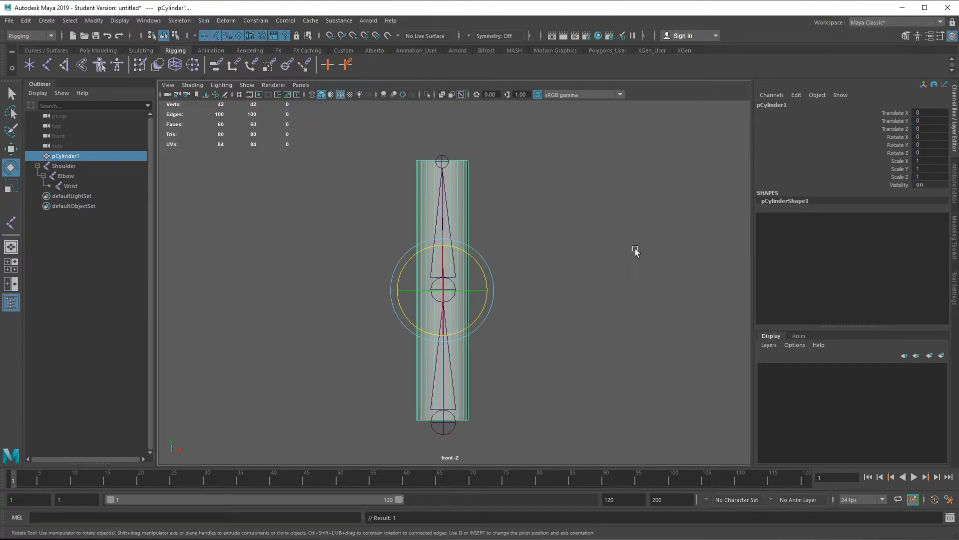
{"action": "left_click", "coordinate": [631, 246]}
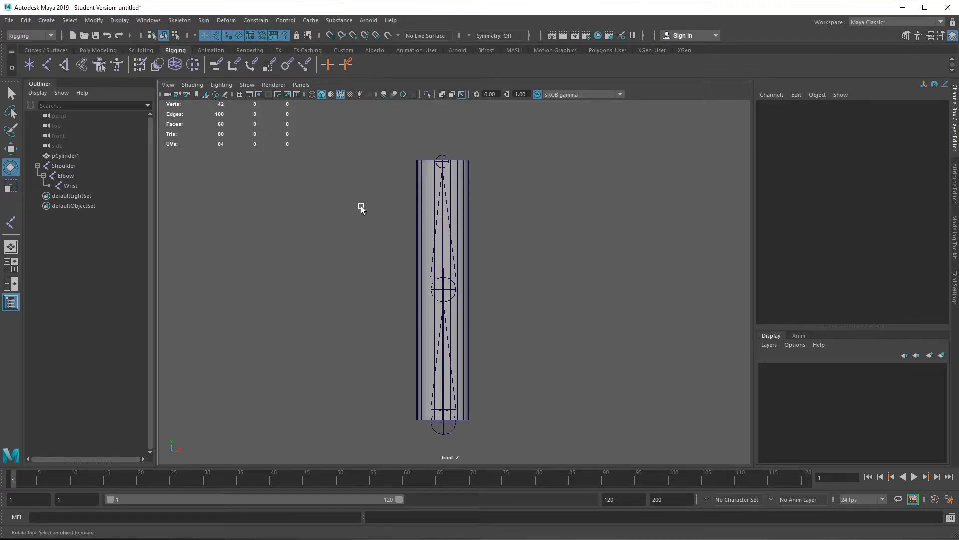
- Put the Shoulder joint chain on a new display layer and hide that layer
{"action": "left_click", "coordinate": [101, 50]}
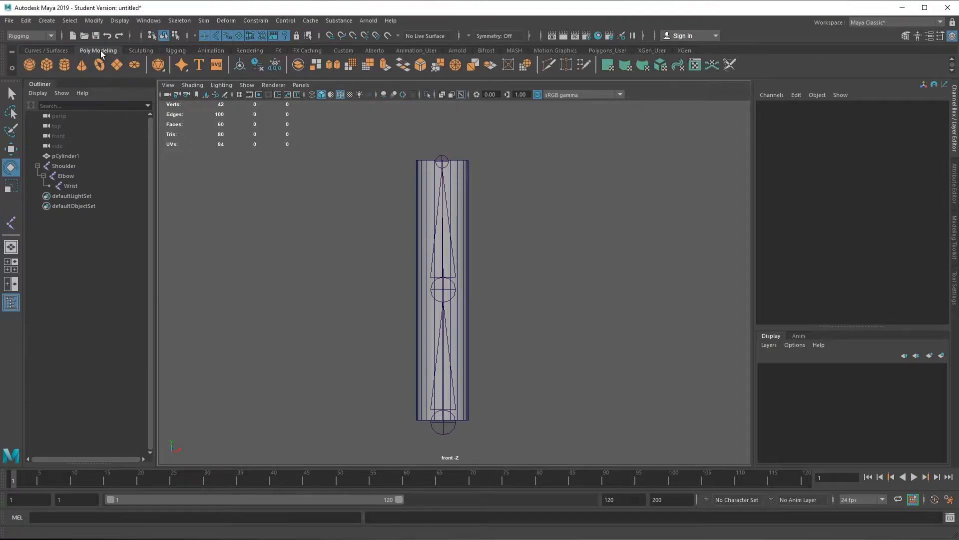
{"action": "left_click", "coordinate": [443, 432]}
{"action": "left_click", "coordinate": [941, 355]}
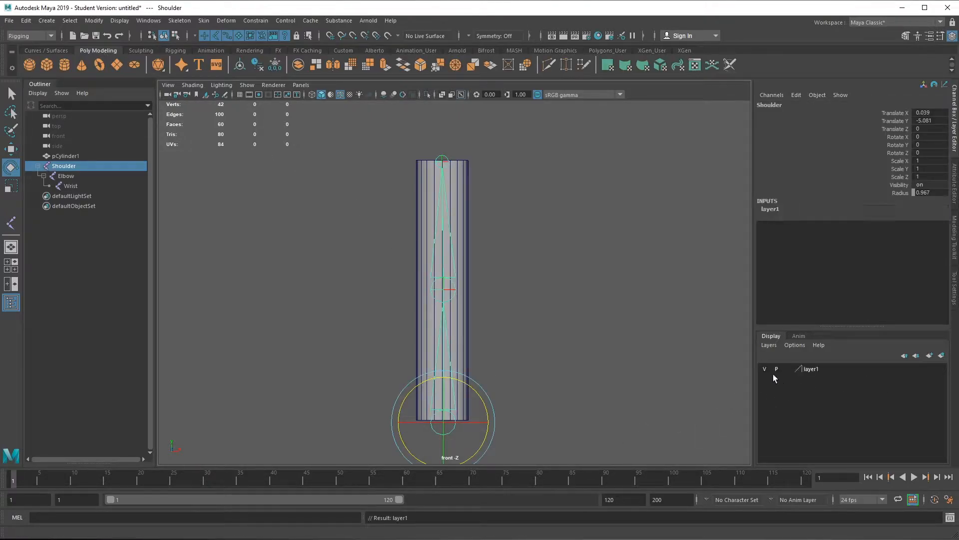
{"action": "left_click", "coordinate": [765, 368]}
- Insert a horizontal edge loop around the cylinder at mid-height, level with the elbow, using Multi-Cut
{"action": "left_click", "coordinate": [457, 280]}
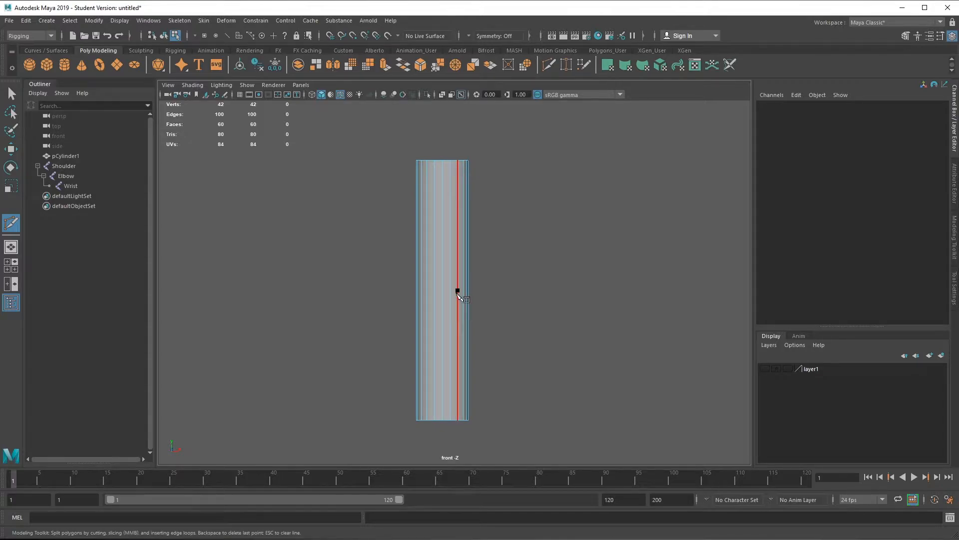
{"action": "left_click", "coordinate": [450, 291], "text": "ctrl"}
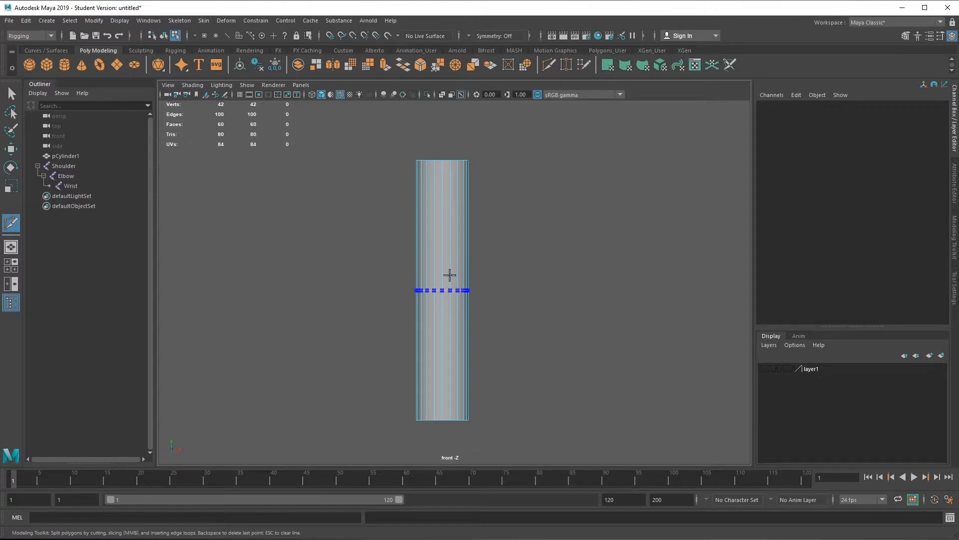
{"action": "key", "text": "Return"}
- Return the cylinder to object mode and make the joints' display layer visible again
{"action": "left_click", "coordinate": [766, 369]}
{"action": "left_click", "coordinate": [764, 369]}
{"action": "key", "text": "q"}
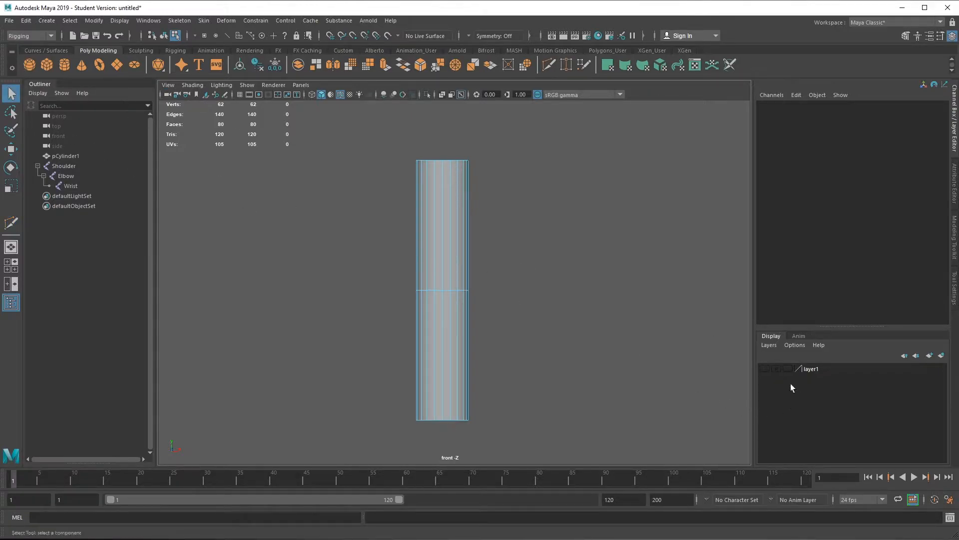
{"action": "right_click_drag", "start_coordinate": [439, 194], "coordinate": [502, 162]}
{"action": "left_click", "coordinate": [523, 214]}
{"action": "left_click", "coordinate": [764, 369]}
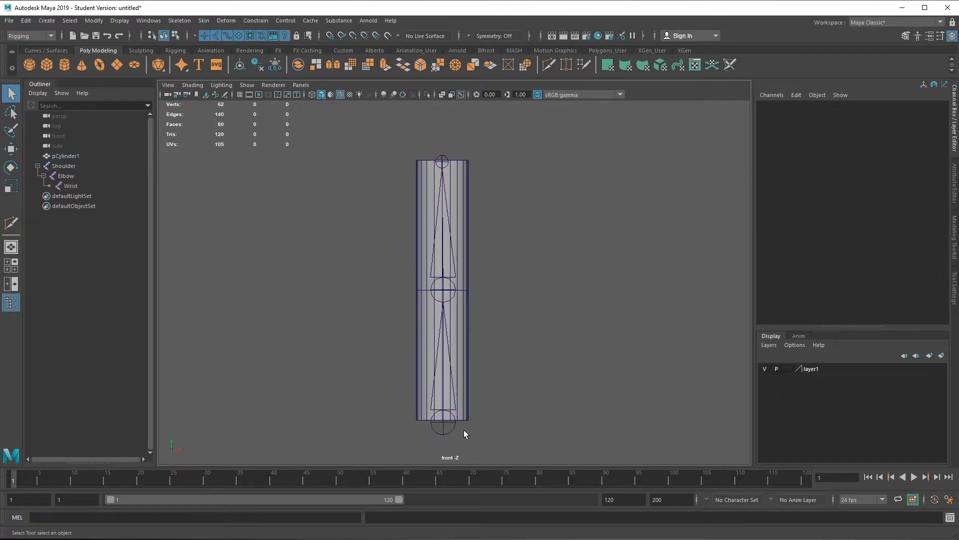
- Select the Shoulder joint with the cylinder and set the maximum influences to 2 in the Bind Skin options
{"action": "left_click", "coordinate": [451, 424]}
{"action": "left_click", "coordinate": [458, 330], "text": "shift"}
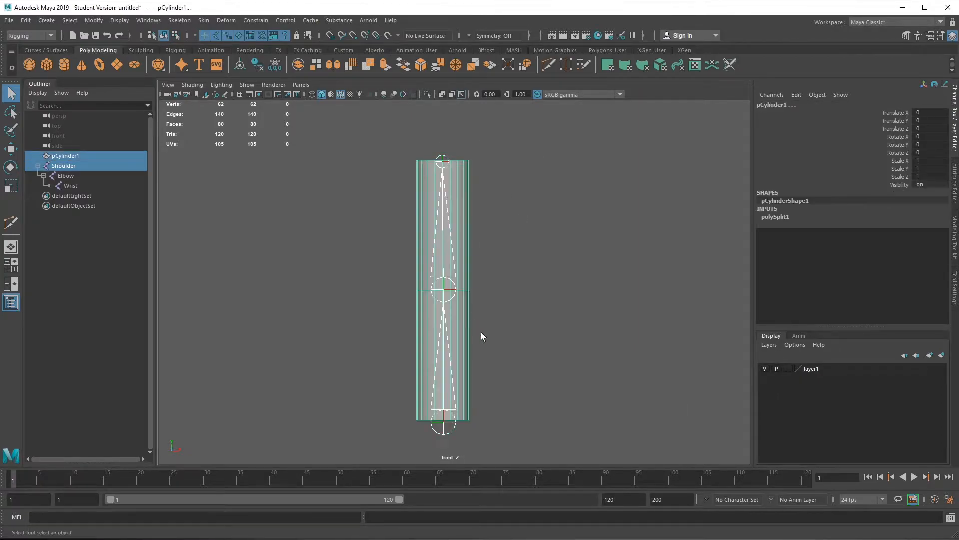
{"action": "left_click", "coordinate": [179, 21]}
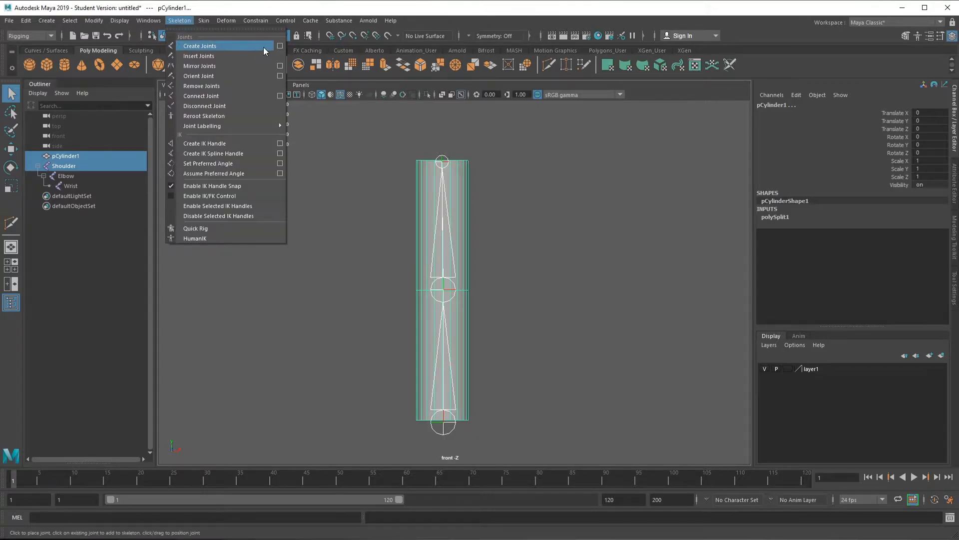
{"action": "mouse_move", "coordinate": [203, 20]}
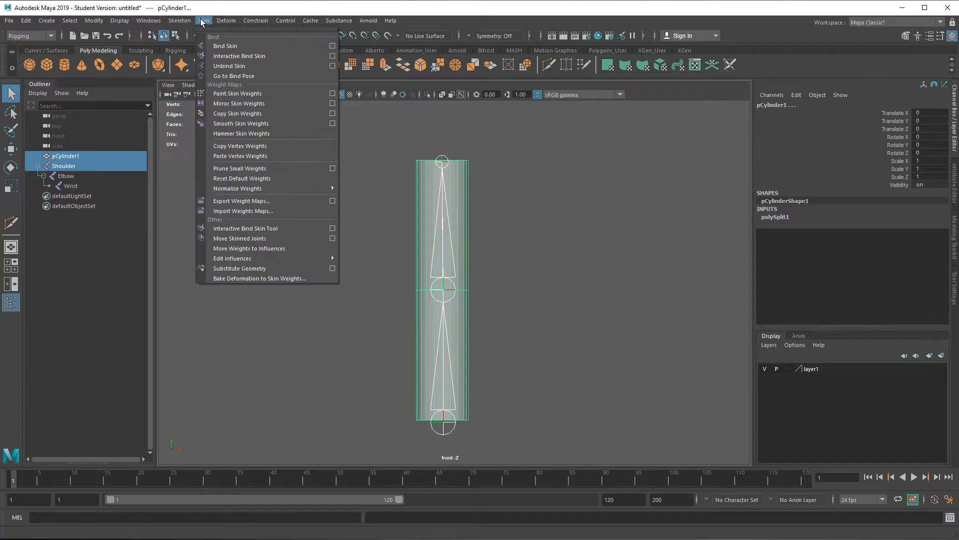
{"action": "left_click", "coordinate": [330, 46]}
{"action": "double_click", "coordinate": [549, 146]}
{"action": "type", "text": "2"}
{"action": "key", "text": "Return"}
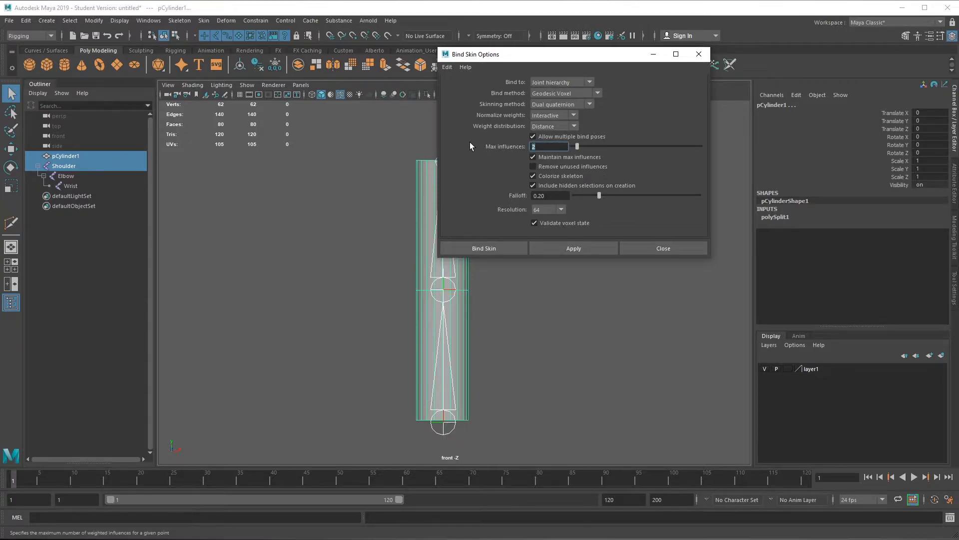
- Set the Geodesic Voxel resolution to 256 and bind the cylinder to the Shoulder joint's hierarchy
{"action": "left_click", "coordinate": [559, 211]}
{"action": "left_click", "coordinate": [550, 241]}
{"action": "left_click_drag", "start_coordinate": [504, 54], "coordinate": [610, 63]}
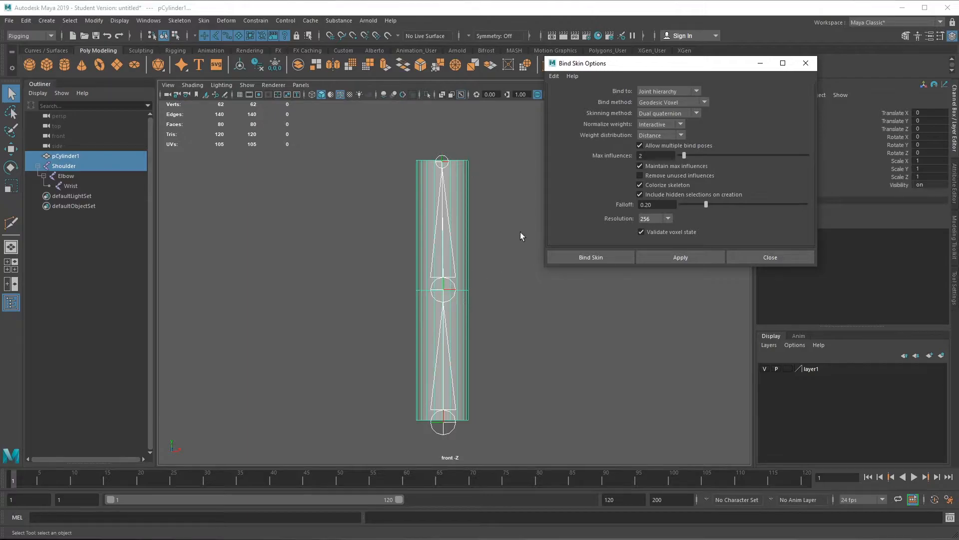
{"action": "left_click", "coordinate": [592, 258]}
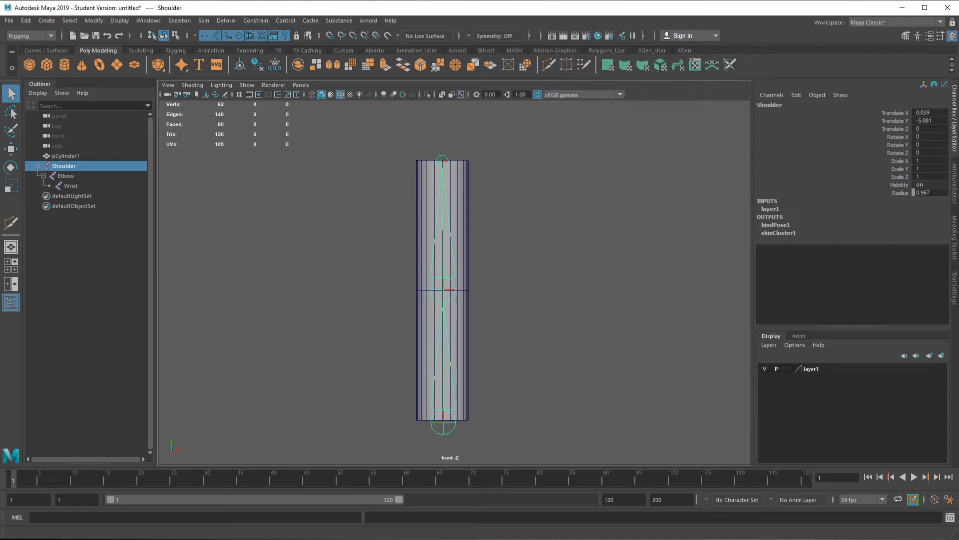
- Rotate the Elbow joint about -64 degrees around Z to bend the bound cylinder
{"action": "left_click", "coordinate": [568, 321]}
{"action": "left_click", "coordinate": [449, 289]}
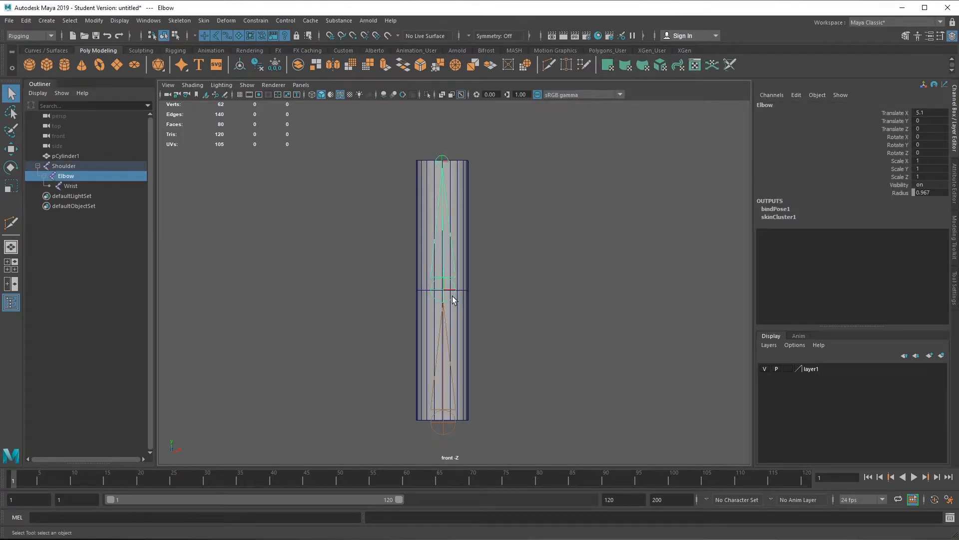
{"action": "key", "text": "e"}
{"action": "left_click_drag", "start_coordinate": [474, 259], "coordinate": [478, 302]}
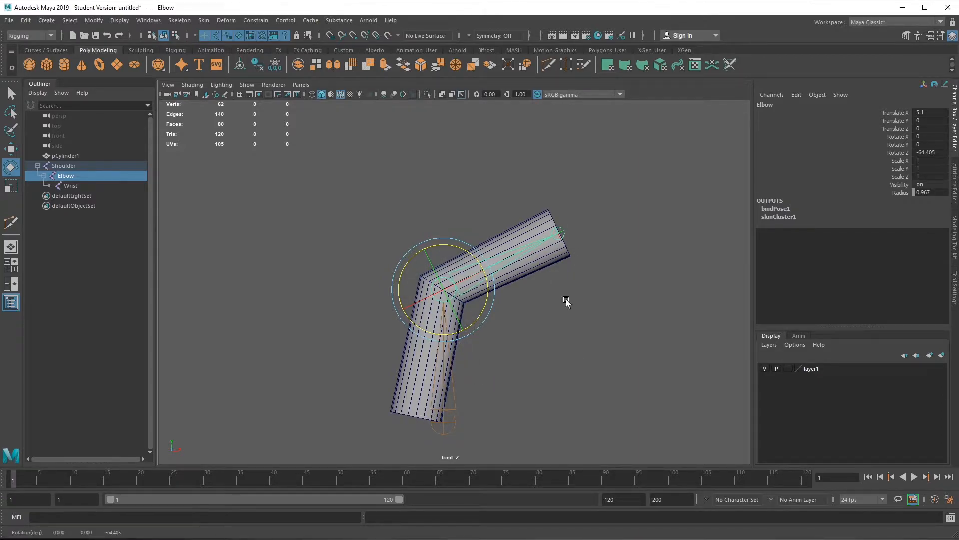
{"action": "middle_click_drag", "start_coordinate": [521, 375], "coordinate": [496, 324], "text": "alt"}
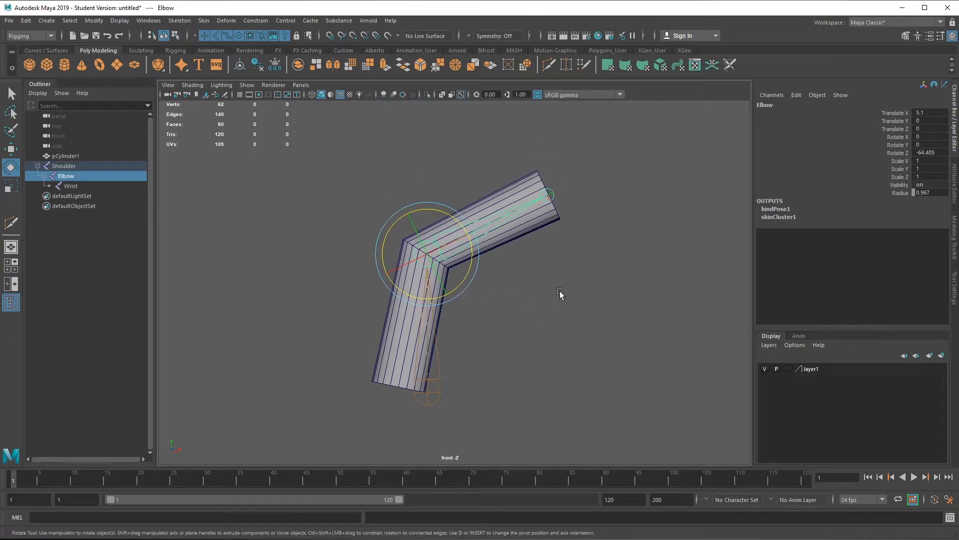
- Start Paint Skin Weights on the cylinder with the Shoulder influence selected, the Replace operation, and a value of 0
{"action": "left_click", "coordinate": [543, 222]}
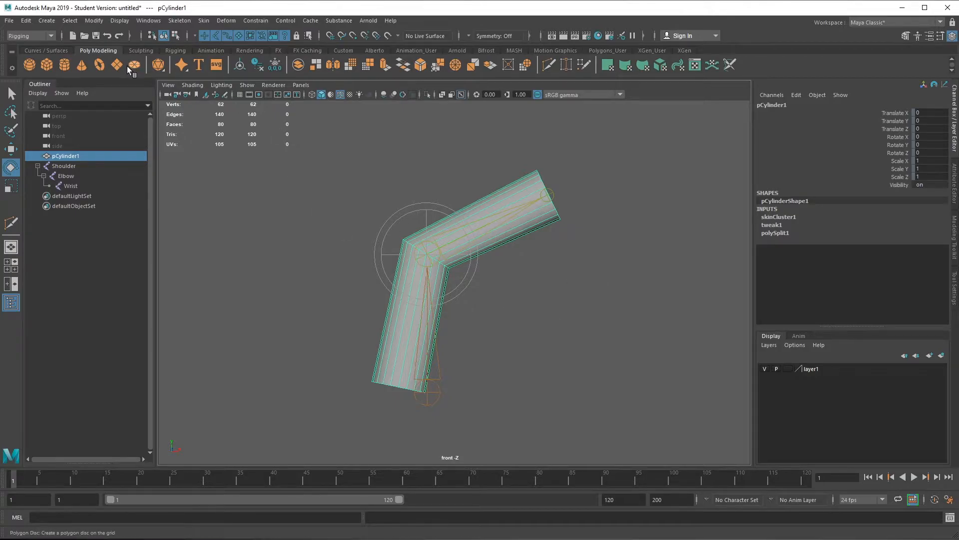
{"action": "left_click", "coordinate": [176, 51]}
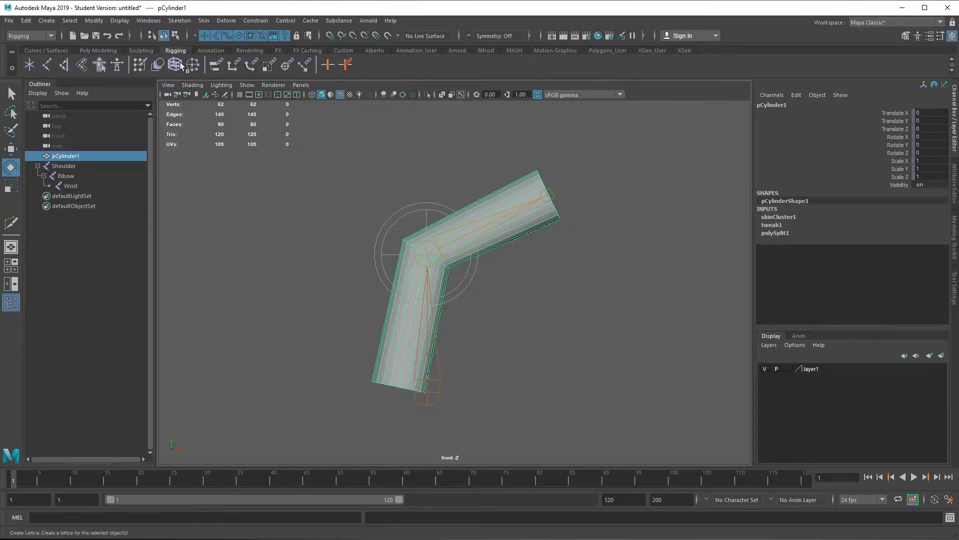
{"action": "left_click", "coordinate": [140, 64]}
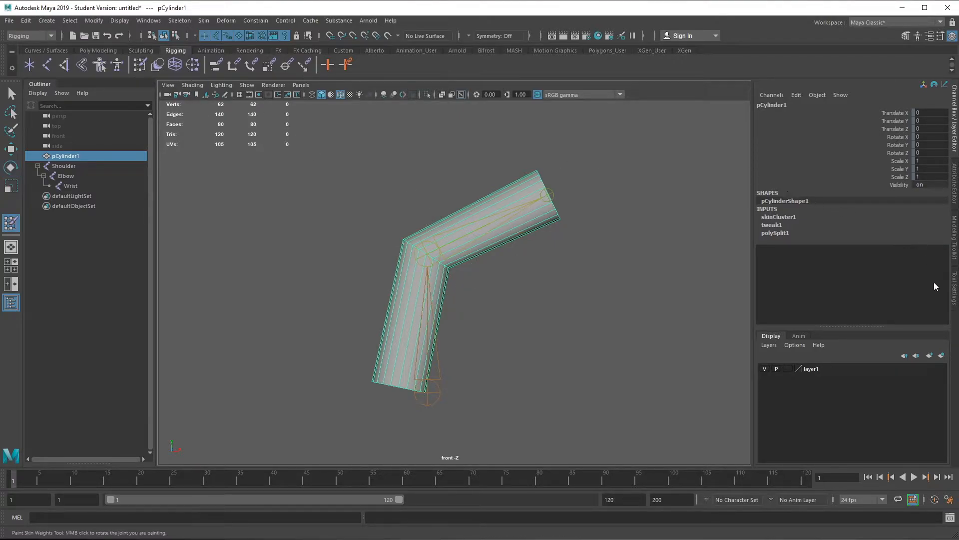
{"action": "left_click", "coordinate": [954, 288]}
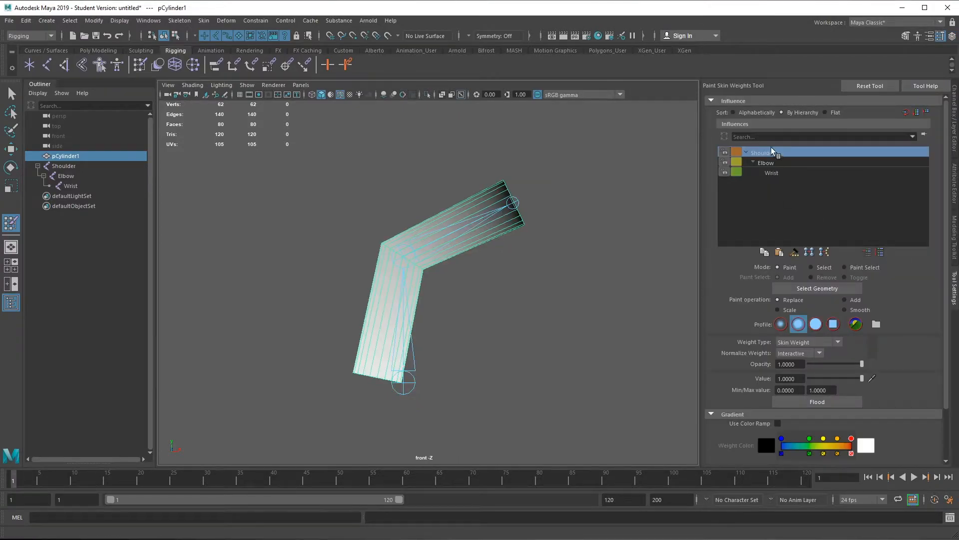
{"action": "middle_click_drag", "start_coordinate": [377, 371], "coordinate": [417, 321], "text": "alt"}
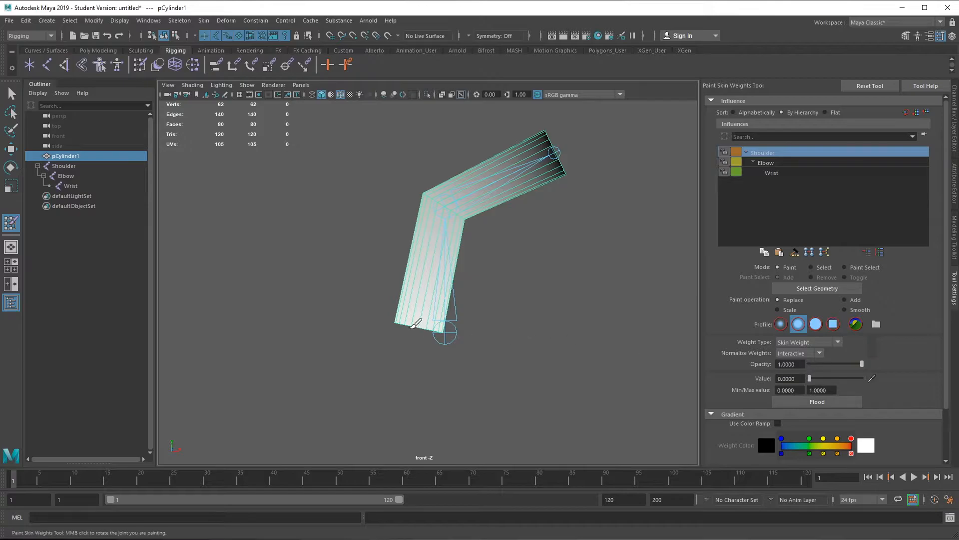
- Try to paint the Shoulder weights at the cylinder's lower end with value 0, and undo the stroke
{"action": "mouse_move", "coordinate": [411, 319]}
{"action": "left_mouse_down"}
{"action": "mouse_move", "coordinate": [402, 320]}
{"action": "mouse_move", "coordinate": [415, 312]}
{"action": "left_mouse_up"}
{"action": "left_click_drag", "start_coordinate": [332, 294], "coordinate": [357, 296], "text": "alt"}
{"action": "key", "text": "ctrl+z"}
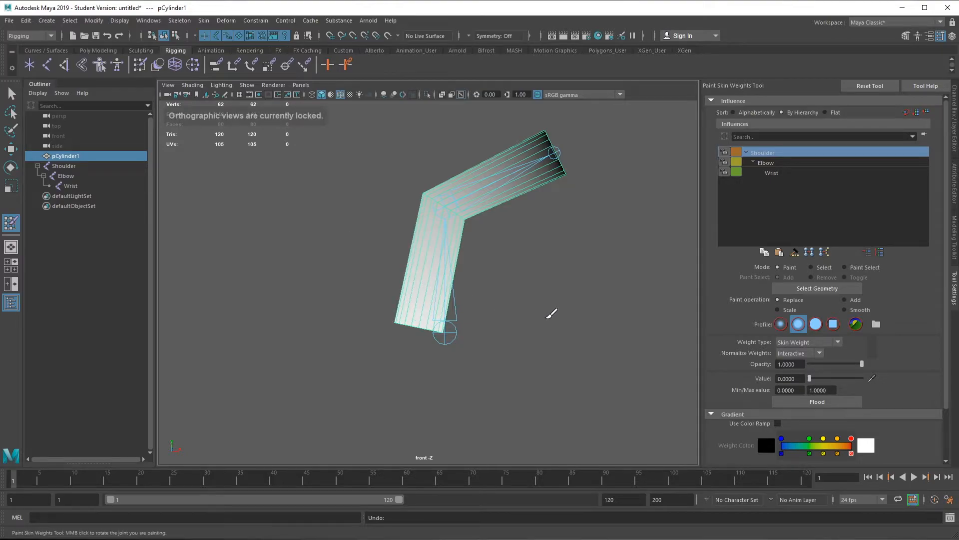
- Paint the Elbow influence down to 0 on the cylinder's lower end and examine the bend at the elbow
{"action": "left_click", "coordinate": [766, 163]}
{"action": "mouse_move", "coordinate": [426, 325]}
{"action": "left_mouse_down"}
{"action": "mouse_move", "coordinate": [404, 317]}
{"action": "mouse_move", "coordinate": [474, 328]}
{"action": "left_mouse_up"}
{"action": "mouse_move", "coordinate": [412, 324]}
{"action": "left_mouse_down"}
{"action": "mouse_move", "coordinate": [419, 322]}
{"action": "mouse_move", "coordinate": [399, 319]}
{"action": "left_mouse_up"}
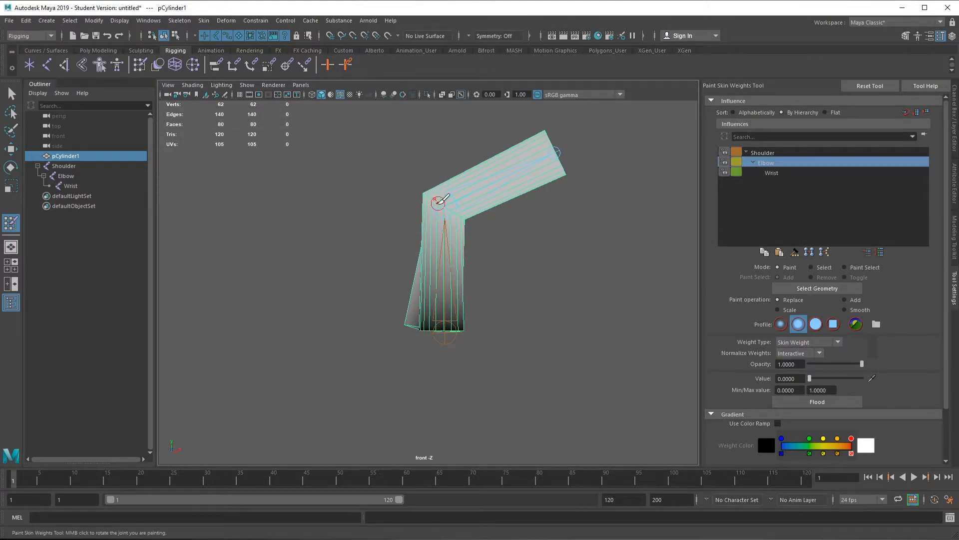
{"action": "scroll", "coordinate": [449, 215], "scroll_direction": "up", "scroll_amount": 10}
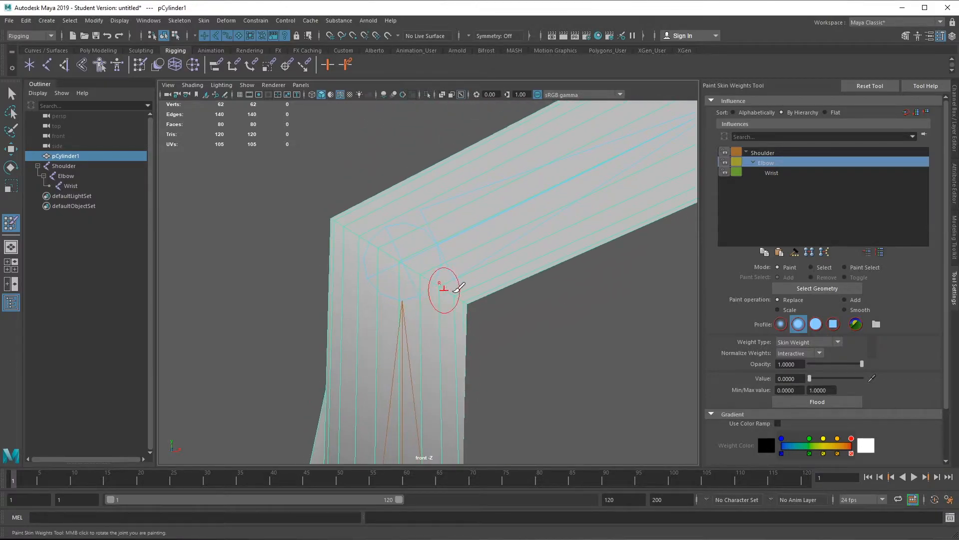
{"action": "middle_click_drag", "start_coordinate": [448, 319], "coordinate": [461, 341], "text": "alt"}
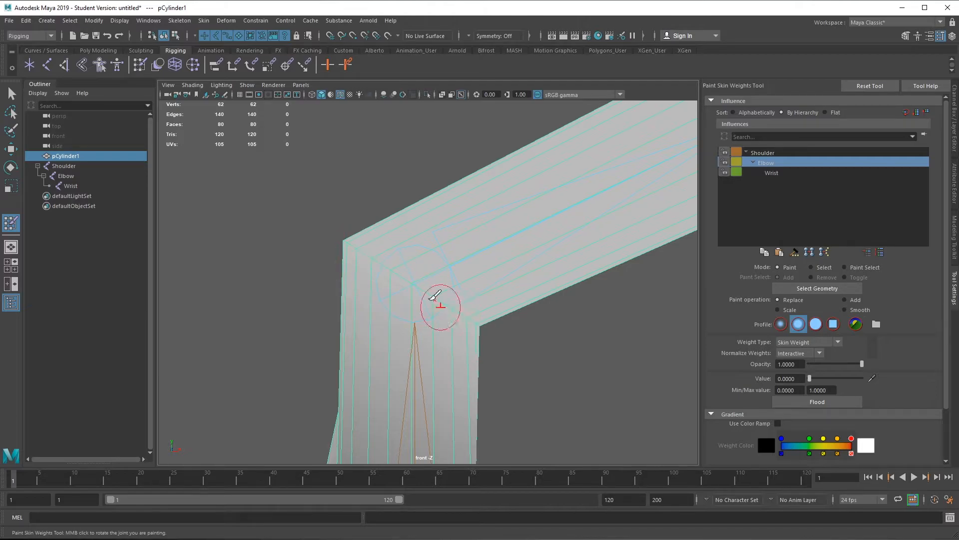
{"action": "right_click_drag", "start_coordinate": [488, 343], "coordinate": [418, 250], "text": "alt"}
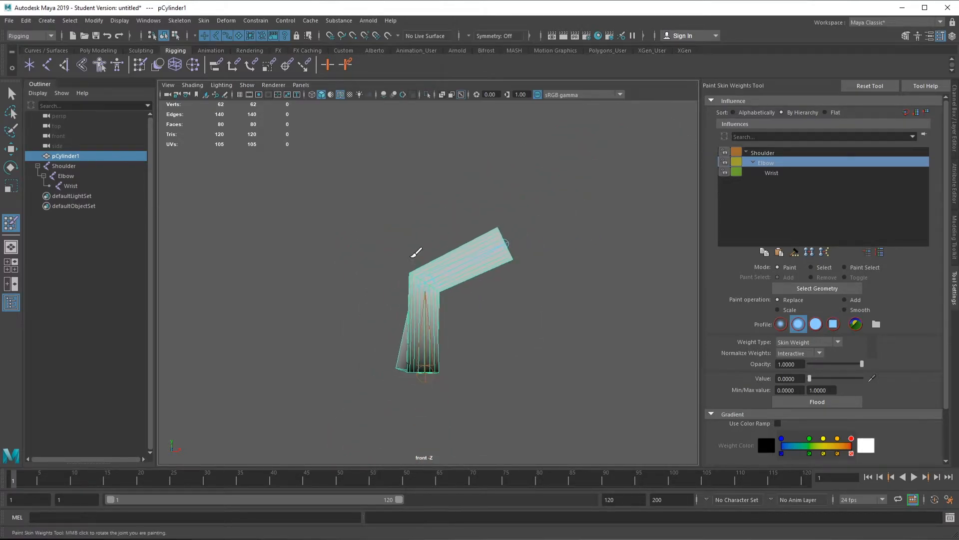
- Examine the bent cylinder's elbow from the front and in perspective, checking how the edges and Elbow weight shading follow the bend
{"action": "mouse_move", "coordinate": [471, 306]}
{"action": "right_mouse_down", "text": "alt"}
{"action": "mouse_move", "coordinate": [458, 338]}
{"action": "mouse_move", "coordinate": [476, 319]}
{"action": "right_mouse_up", "text": "alt"}
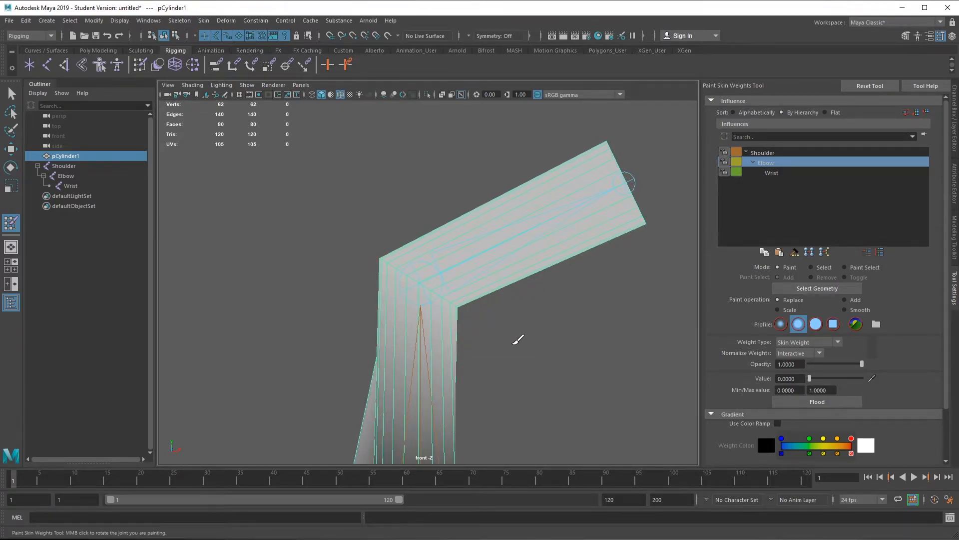
{"action": "middle_click_drag", "start_coordinate": [518, 336], "coordinate": [480, 287], "text": "alt"}
{"action": "key", "text": "space"}
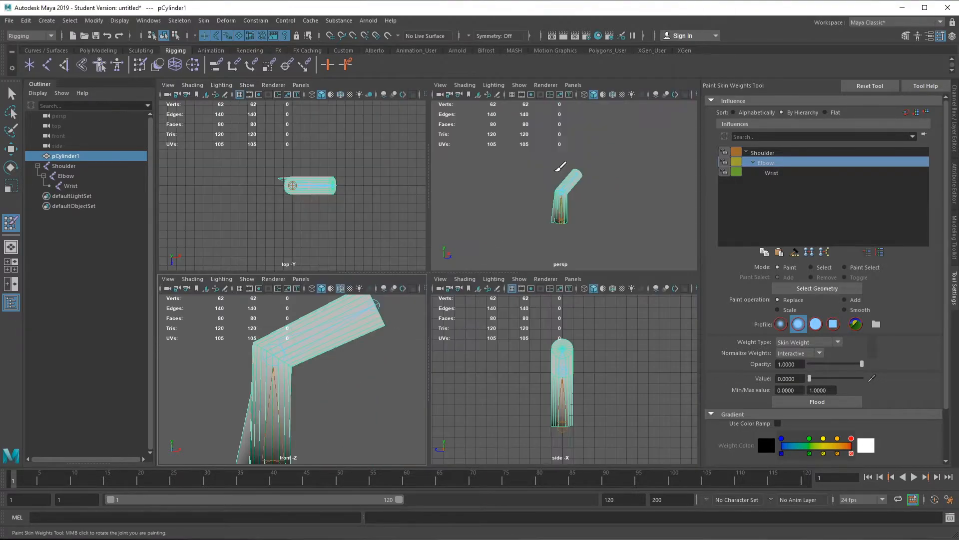
{"action": "key", "text": "space"}
{"action": "scroll", "coordinate": [433, 315], "scroll_direction": "down", "scroll_amount": 2}
{"action": "left_click_drag", "start_coordinate": [433, 315], "coordinate": [455, 321], "text": "alt"}
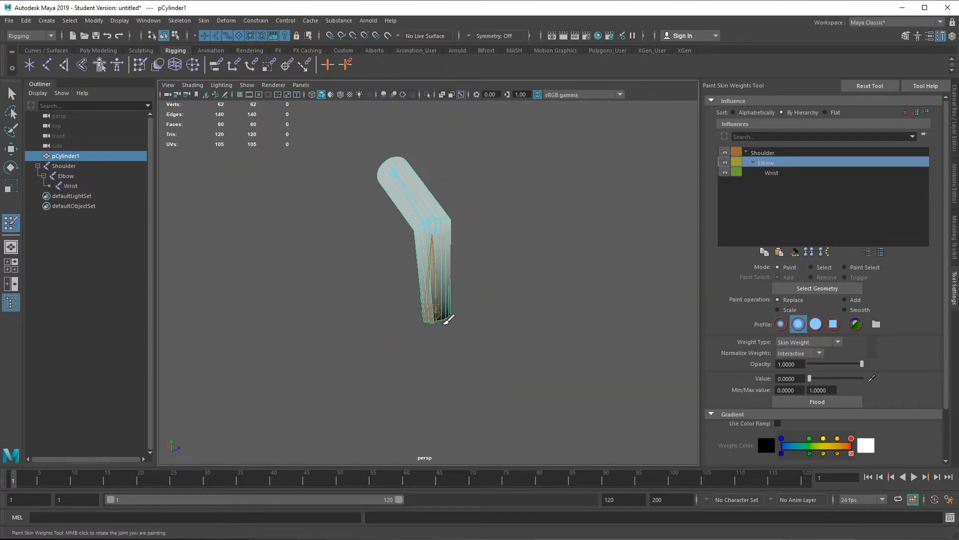
{"action": "right_click_drag", "start_coordinate": [389, 334], "coordinate": [409, 363], "text": "alt"}
{"action": "mouse_move", "coordinate": [409, 363]}
{"action": "left_mouse_down", "text": "alt"}
{"action": "mouse_move", "coordinate": [447, 377]}
{"action": "mouse_move", "coordinate": [434, 356]}
{"action": "mouse_move", "coordinate": [410, 355]}
{"action": "mouse_move", "coordinate": [433, 360]}
{"action": "mouse_move", "coordinate": [419, 356]}
{"action": "mouse_move", "coordinate": [428, 350]}
{"action": "mouse_move", "coordinate": [400, 353]}
{"action": "mouse_move", "coordinate": [351, 398]}
{"action": "mouse_move", "coordinate": [427, 381]}
{"action": "left_mouse_up", "text": "alt"}
{"action": "left_click_drag", "start_coordinate": [336, 331], "coordinate": [398, 308], "text": "alt"}
{"action": "scroll", "coordinate": [367, 289], "scroll_direction": "up", "scroll_amount": 8}
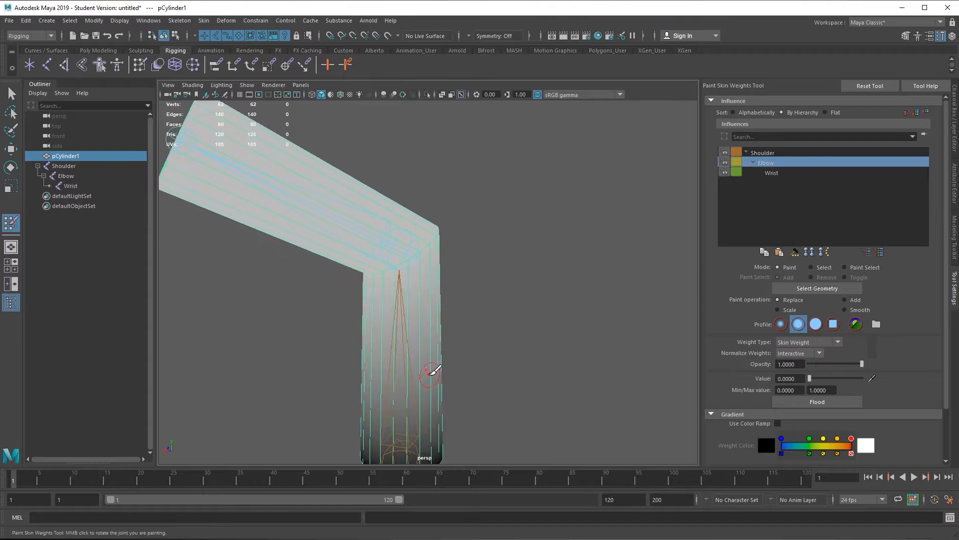
{"action": "left_click_drag", "start_coordinate": [421, 264], "coordinate": [406, 268], "text": "alt"}
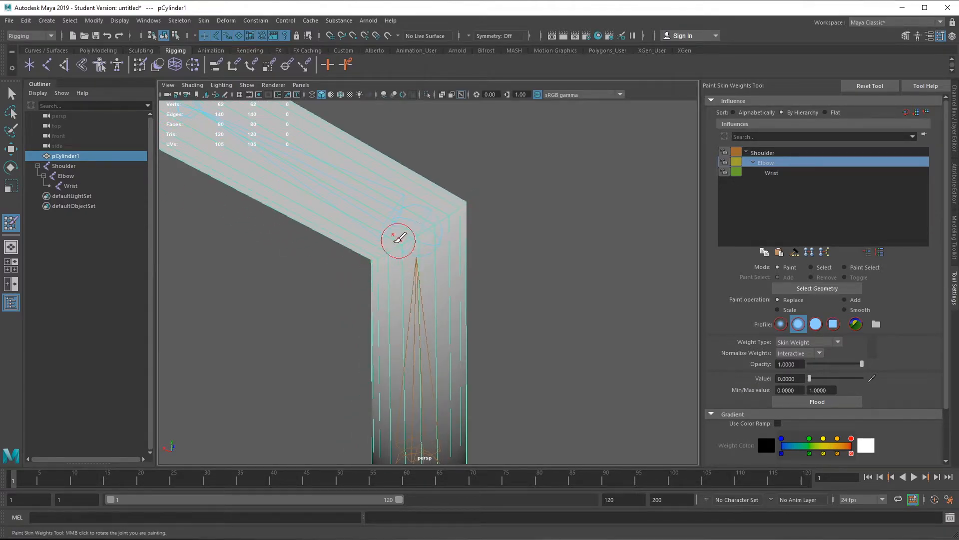
{"action": "mouse_move", "coordinate": [473, 197]}
{"action": "left_mouse_down", "text": "alt"}
{"action": "mouse_move", "coordinate": [454, 283]}
{"action": "mouse_move", "coordinate": [350, 284]}
{"action": "mouse_move", "coordinate": [484, 284]}
{"action": "mouse_move", "coordinate": [508, 275]}
{"action": "left_mouse_up", "text": "alt"}
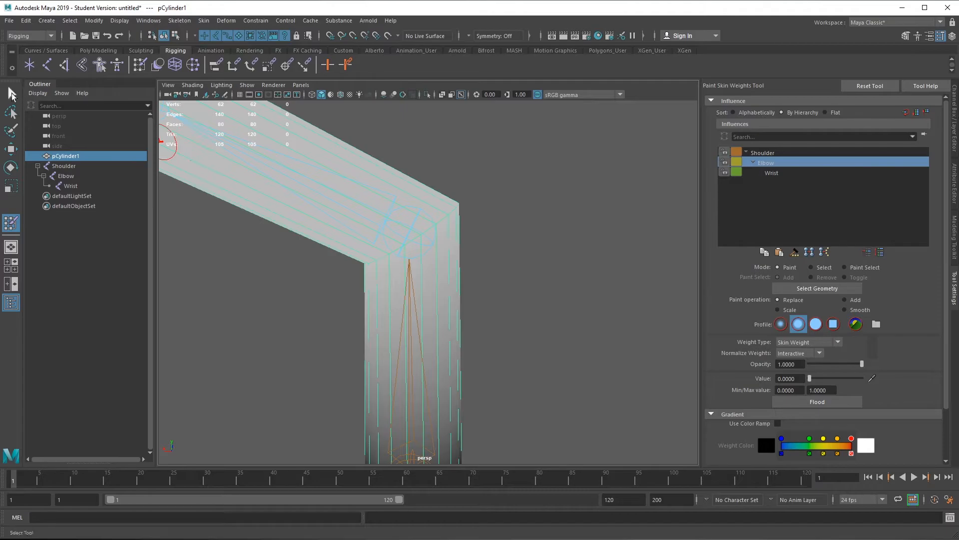
- Return the cylinder and joints to the bind pose and unbind the skin from the cylinder
{"action": "left_click", "coordinate": [11, 93]}
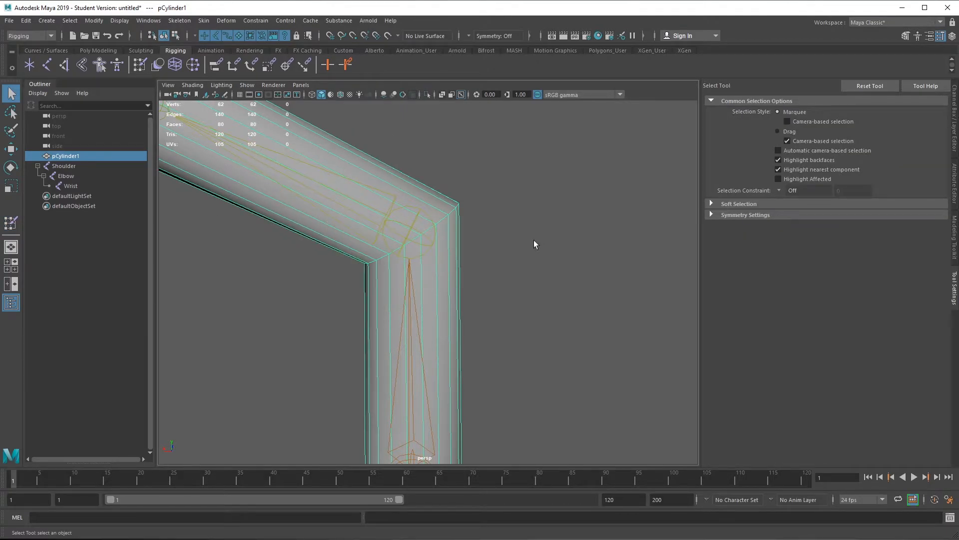
{"action": "key", "text": "f"}
{"action": "left_click", "coordinate": [203, 20]}
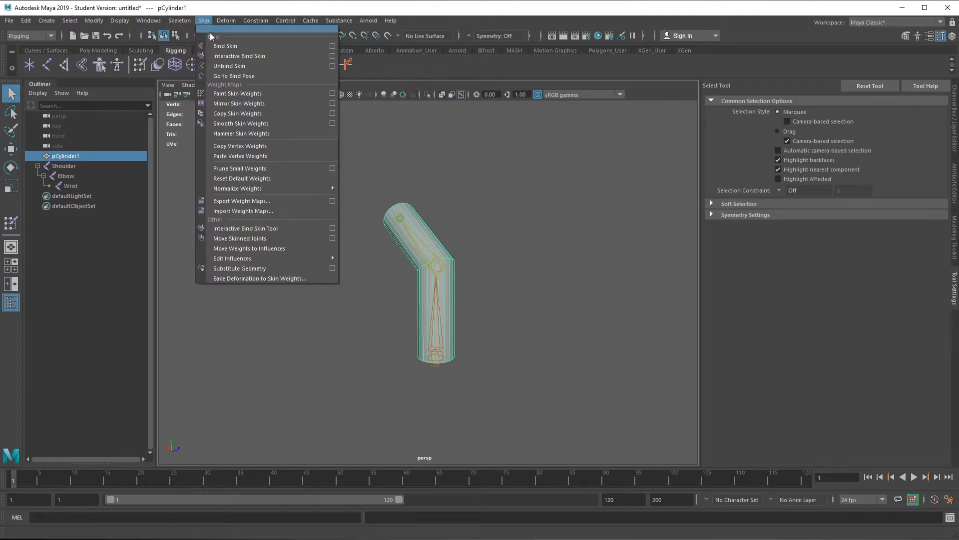
{"action": "left_click", "coordinate": [260, 76]}
{"action": "left_click", "coordinate": [204, 21]}
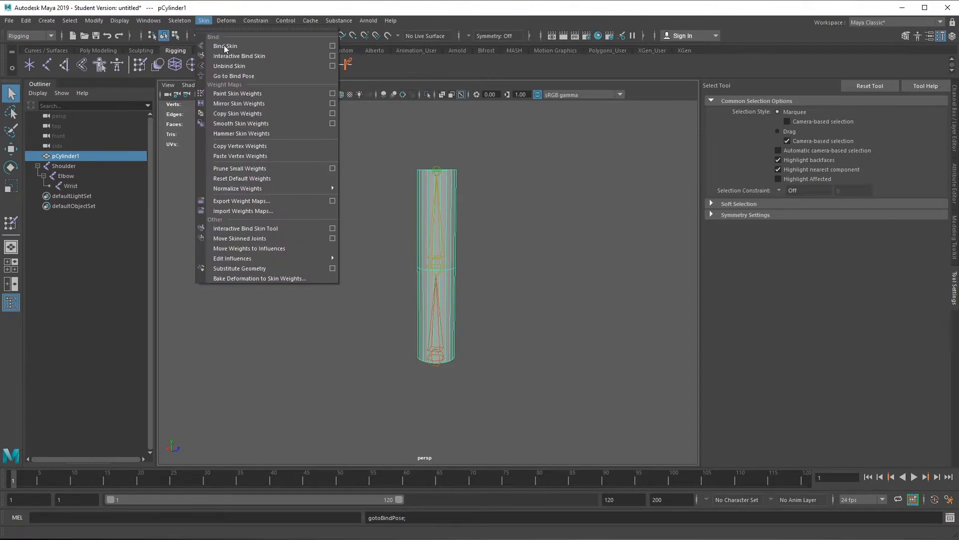
{"action": "left_click", "coordinate": [255, 76]}
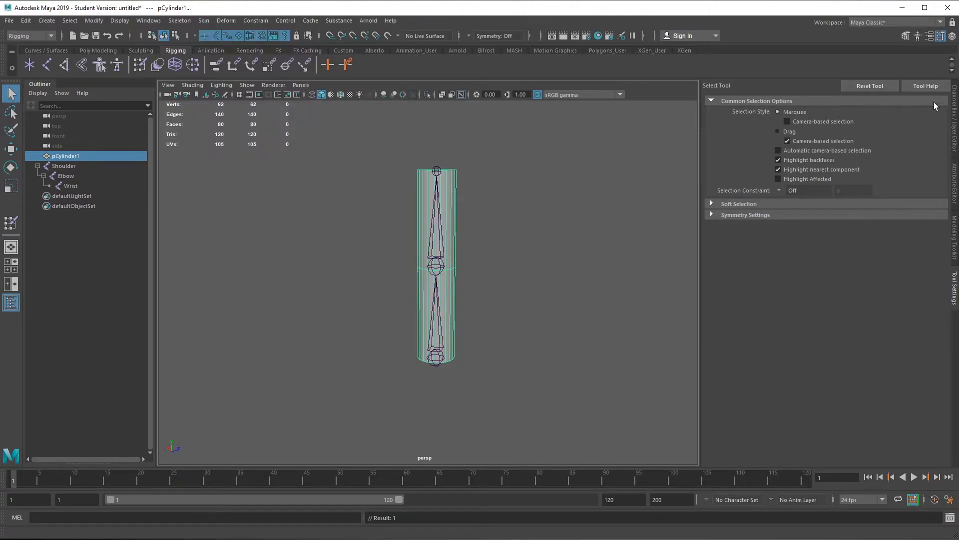
- Hide the joints on layer1 and frame the cylinder's elbow edge loop in the full-size front view
{"action": "left_click", "coordinate": [954, 109]}
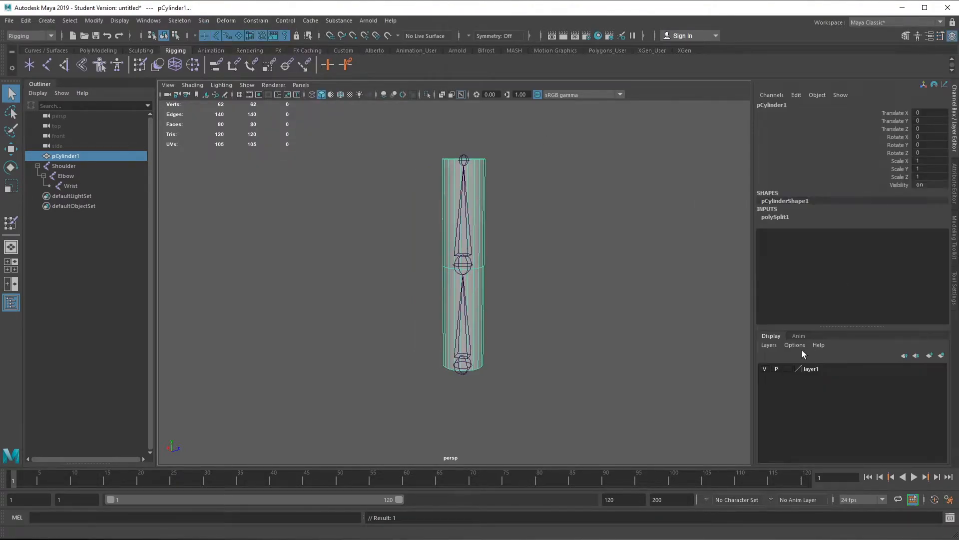
{"action": "left_click", "coordinate": [766, 367]}
{"action": "left_click", "coordinate": [634, 342]}
{"action": "key", "text": "space"}
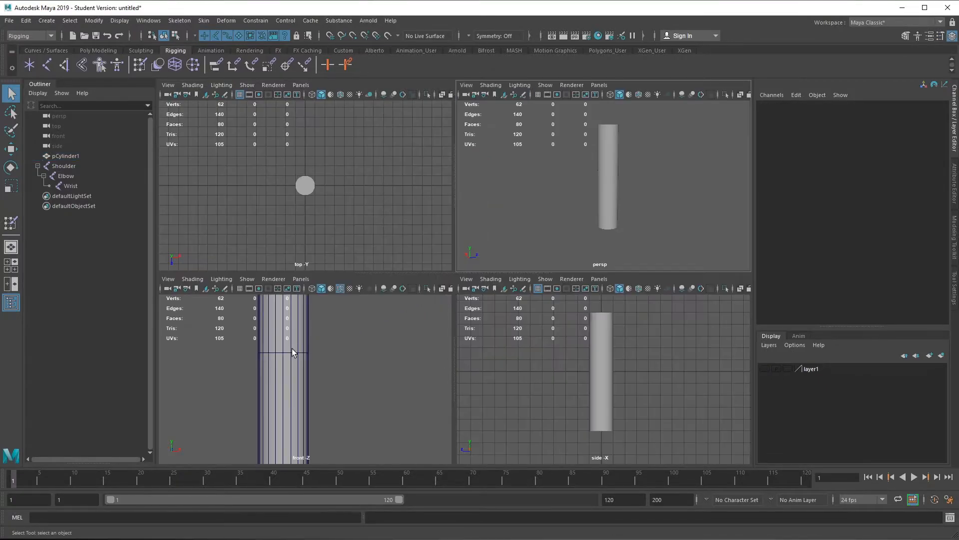
{"action": "left_click", "coordinate": [295, 350]}
{"action": "key", "text": "space"}
{"action": "scroll", "coordinate": [395, 257], "scroll_direction": "down", "scroll_amount": 12}
{"action": "scroll", "coordinate": [408, 222], "scroll_direction": "up", "scroll_amount": 4}
{"action": "middle_click_drag", "start_coordinate": [407, 218], "coordinate": [403, 280], "text": "alt"}
{"action": "scroll", "coordinate": [303, 211], "scroll_direction": "up", "scroll_amount": 3}
{"action": "scroll", "coordinate": [239, 153], "scroll_direction": "down", "scroll_amount": 2}
{"action": "scroll", "coordinate": [239, 152], "scroll_direction": "up", "scroll_amount": 1}
- Multi-Cut two slanted edge loops above and below the elbow loop, closer together on the inner bend side, and return to object selection
{"action": "left_click", "coordinate": [100, 51]}
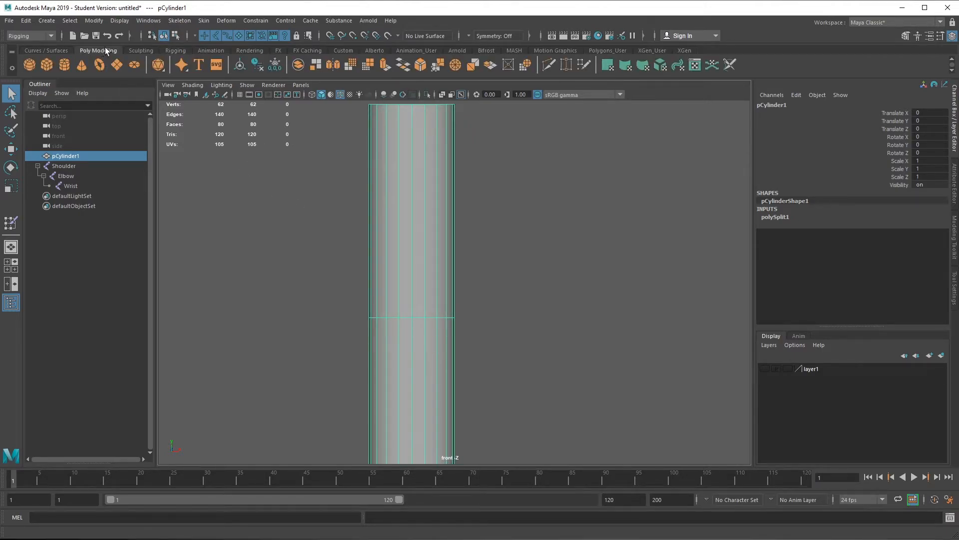
{"action": "left_click", "coordinate": [548, 65]}
{"action": "left_click", "coordinate": [437, 317]}
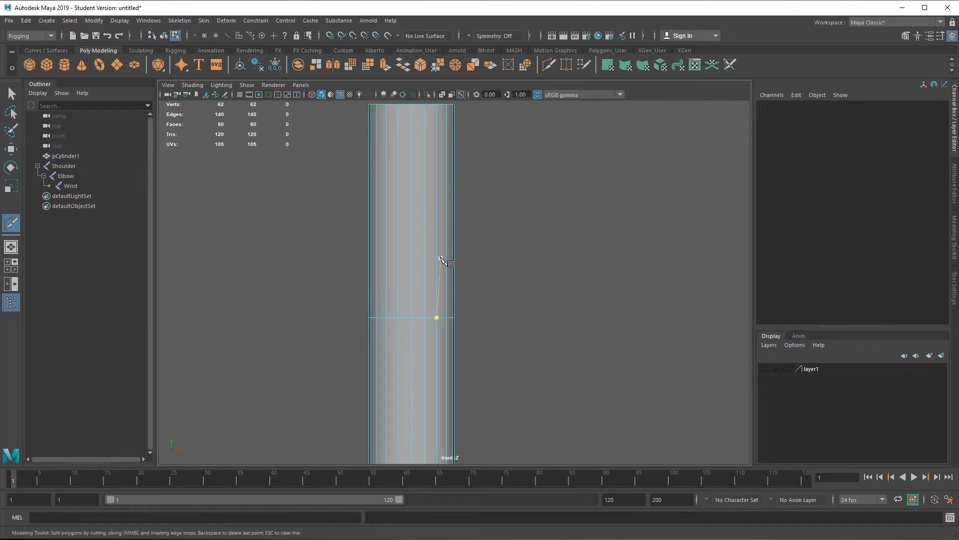
{"action": "key", "text": "Escape"}
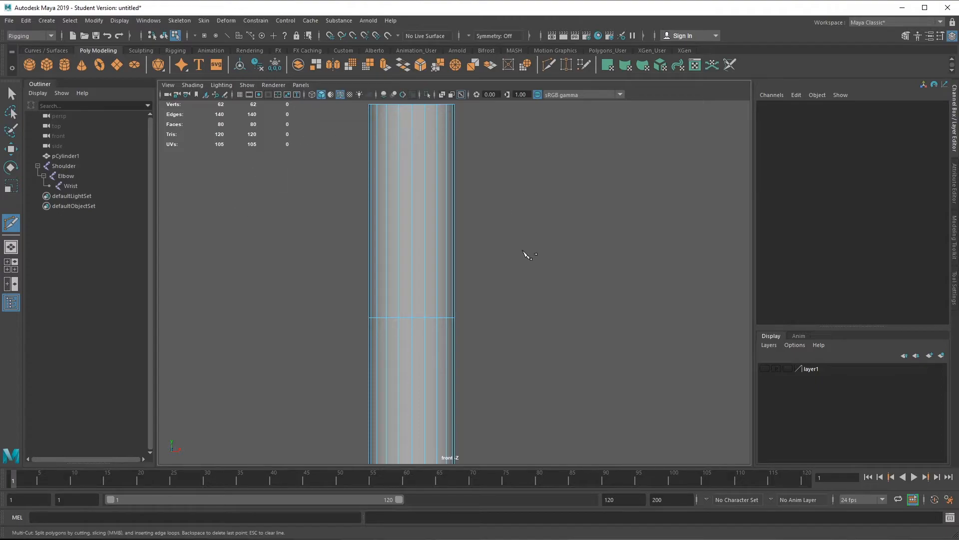
{"action": "left_click", "coordinate": [411, 318]}
{"action": "key", "text": "Escape"}
{"action": "scroll", "coordinate": [506, 267], "scroll_direction": "down", "scroll_amount": 3}
{"action": "scroll", "coordinate": [506, 267], "scroll_direction": "up", "scroll_amount": 2}
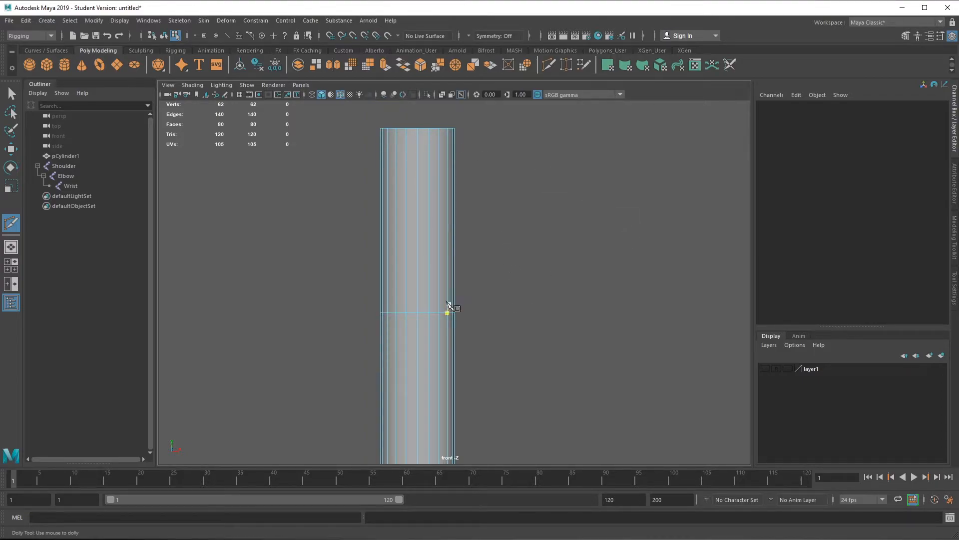
{"action": "mouse_move", "coordinate": [348, 209]}
{"action": "left_mouse_down"}
{"action": "mouse_move", "coordinate": [482, 314]}
{"action": "mouse_move", "coordinate": [346, 219]}
{"action": "left_mouse_up"}
{"action": "left_click_drag", "start_coordinate": [340, 182], "coordinate": [342, 188]}
{"action": "left_click", "coordinate": [14, 93]}
{"action": "right_click", "coordinate": [425, 205]}
{"action": "left_click", "coordinate": [474, 191]}
{"action": "left_click", "coordinate": [569, 204]}
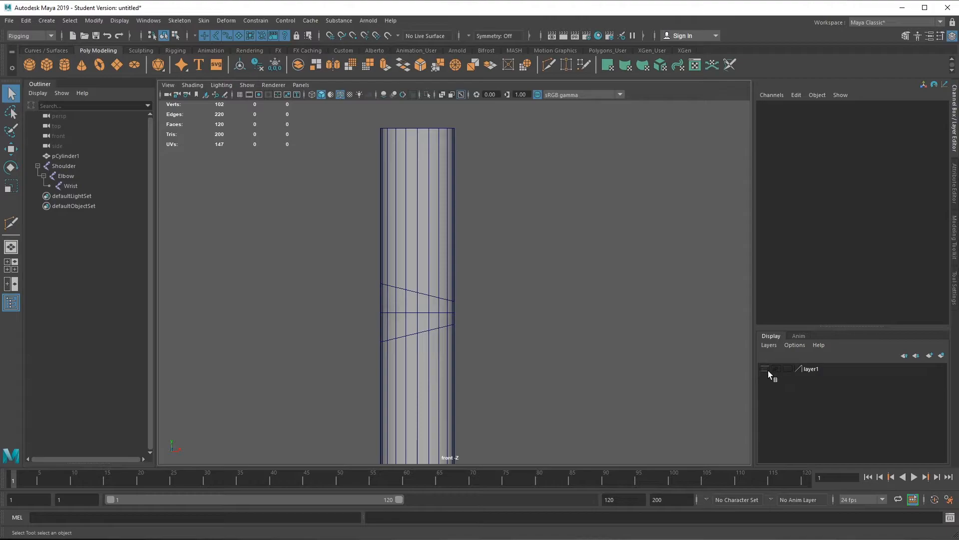
- Show layer1 and bind the cylinder to the Shoulder joint hierarchy with Geodesic Voxel, Dual quaternion skinning and 2 max influences
{"action": "scroll", "coordinate": [480, 354], "scroll_direction": "down", "scroll_amount": 2}
{"action": "scroll", "coordinate": [470, 345], "scroll_direction": "up", "scroll_amount": 3}
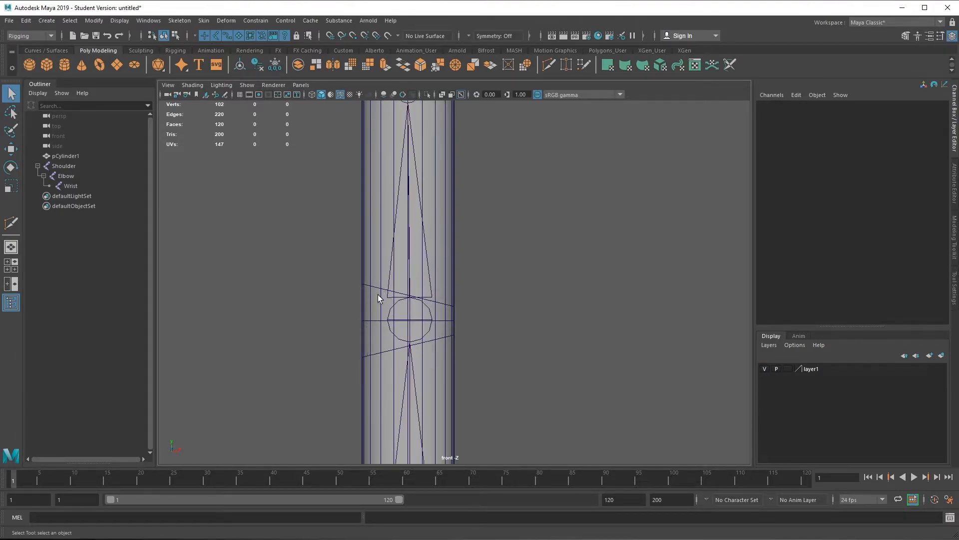
{"action": "scroll", "coordinate": [410, 341], "scroll_direction": "down", "scroll_amount": 2}
{"action": "scroll", "coordinate": [473, 384], "scroll_direction": "down", "scroll_amount": 2}
{"action": "scroll", "coordinate": [472, 384], "scroll_direction": "up", "scroll_amount": 2}
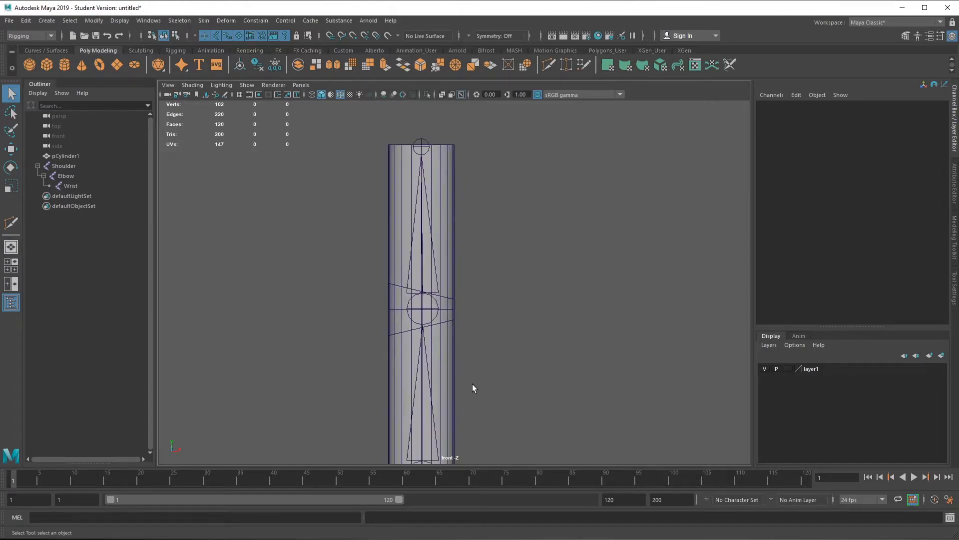
{"action": "middle_click_drag", "start_coordinate": [472, 384], "coordinate": [480, 320], "text": "alt"}
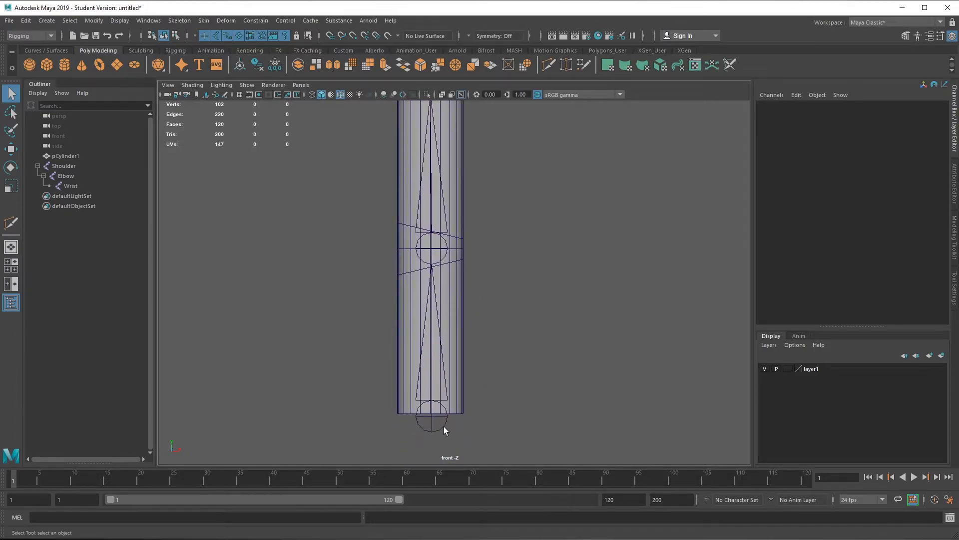
{"action": "left_click", "coordinate": [460, 405]}
{"action": "left_click", "coordinate": [442, 423], "text": "shift"}
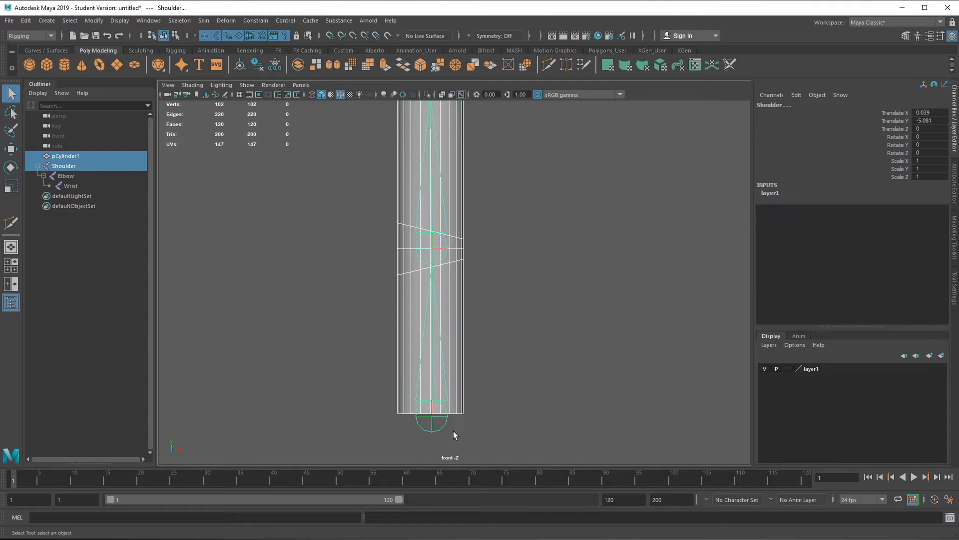
{"action": "left_click", "coordinate": [204, 21]}
{"action": "left_click", "coordinate": [333, 46]}
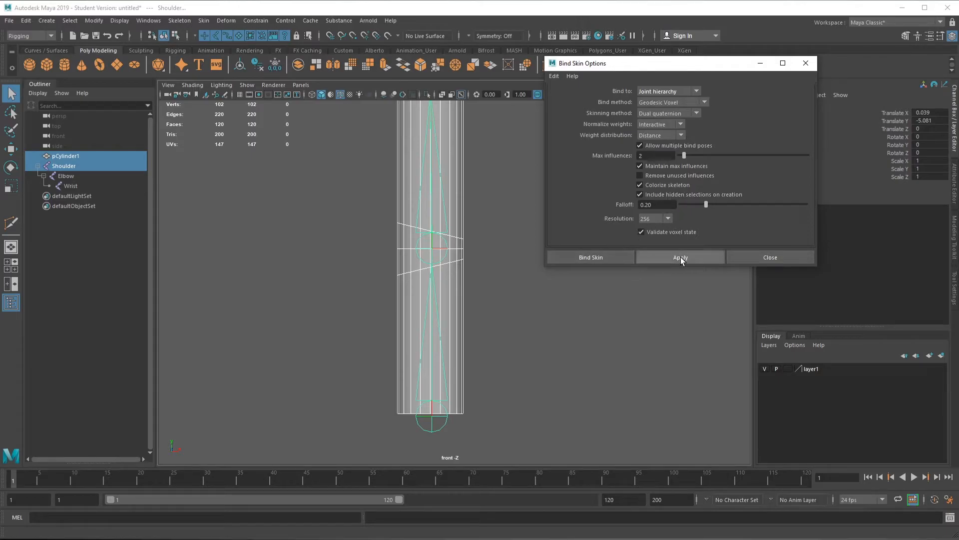
{"action": "left_click", "coordinate": [619, 257]}
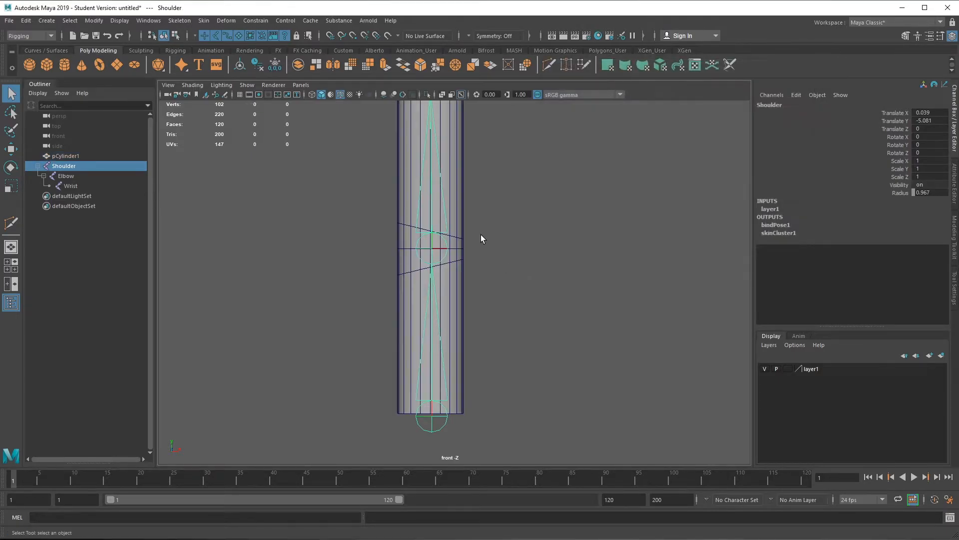
- Rotate the Elbow joint around Z until the cylinder's upper section lies about horizontal
{"action": "middle_click_drag", "start_coordinate": [481, 236], "coordinate": [495, 273], "text": "alt"}
{"action": "left_click", "coordinate": [453, 287]}
{"action": "left_click", "coordinate": [456, 284]}
{"action": "right_click_drag", "start_coordinate": [457, 284], "coordinate": [407, 286]}
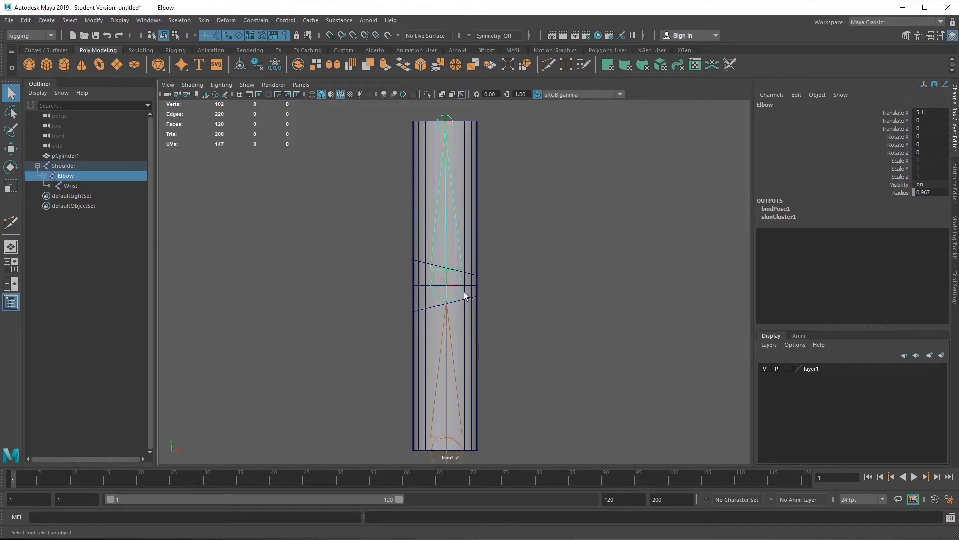
{"action": "key", "text": "w"}
{"action": "key", "text": "e"}
{"action": "left_click_drag", "start_coordinate": [473, 254], "coordinate": [477, 304]}
{"action": "left_click", "coordinate": [394, 438]}
{"action": "middle_click_drag", "start_coordinate": [394, 439], "coordinate": [411, 304], "text": "alt"}
- Try to select the vertices at the cylinder's lower end with the joints still displayed
{"action": "key", "text": "ctrl+a"}
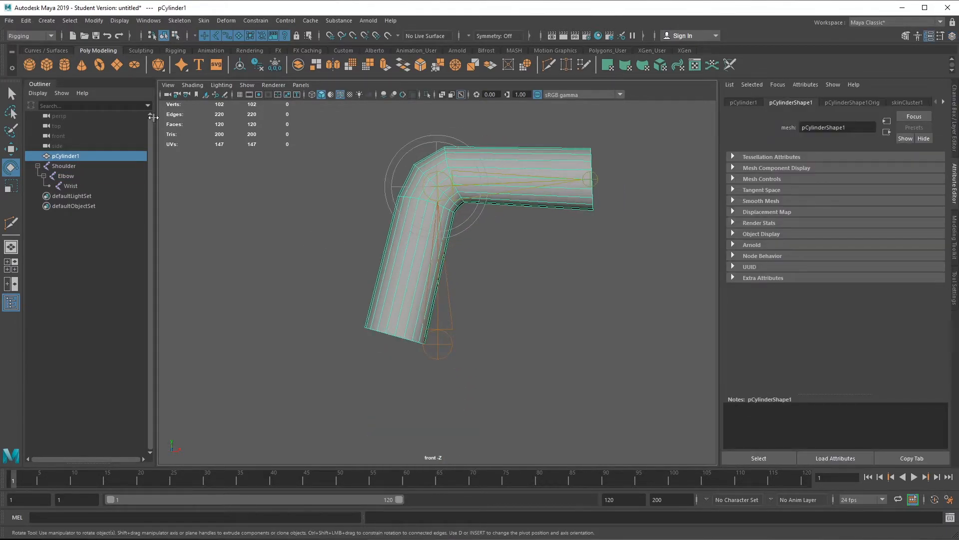
{"action": "left_click", "coordinate": [145, 52]}
{"action": "right_click_drag", "start_coordinate": [401, 254], "coordinate": [369, 255]}
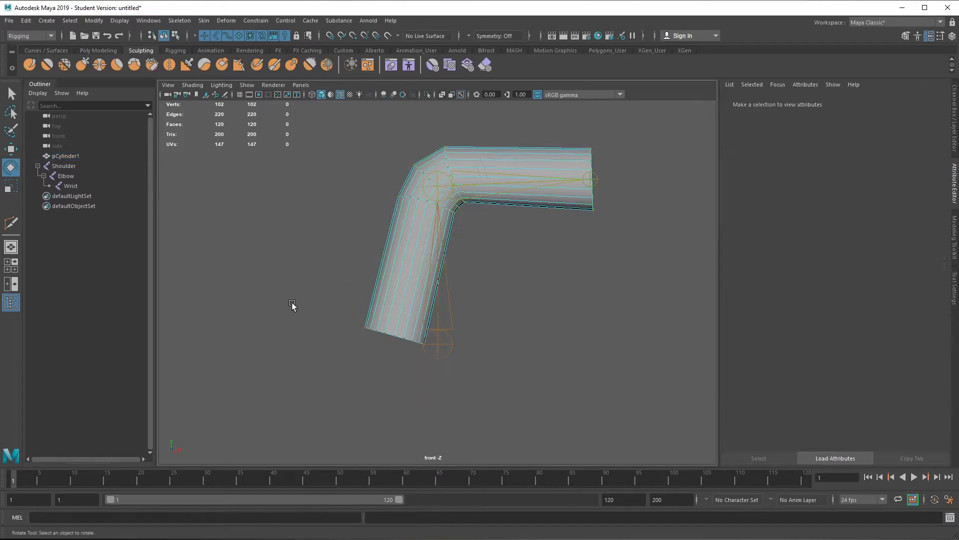
{"action": "left_click_drag", "start_coordinate": [306, 294], "coordinate": [507, 390]}
{"action": "left_click", "coordinate": [390, 283]}
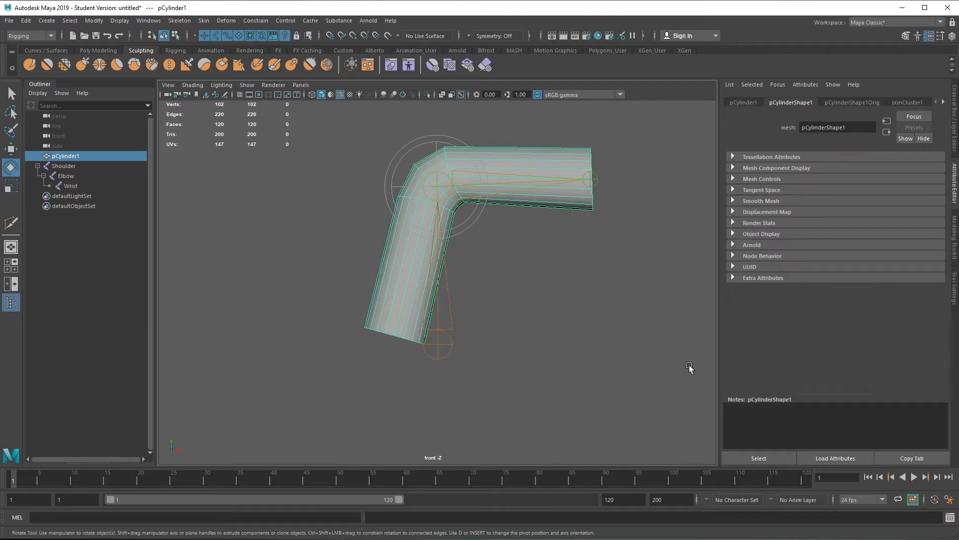
- Hide layer1 and select the ring of vertices at the cylinder's lower end
{"action": "left_click", "coordinate": [955, 113]}
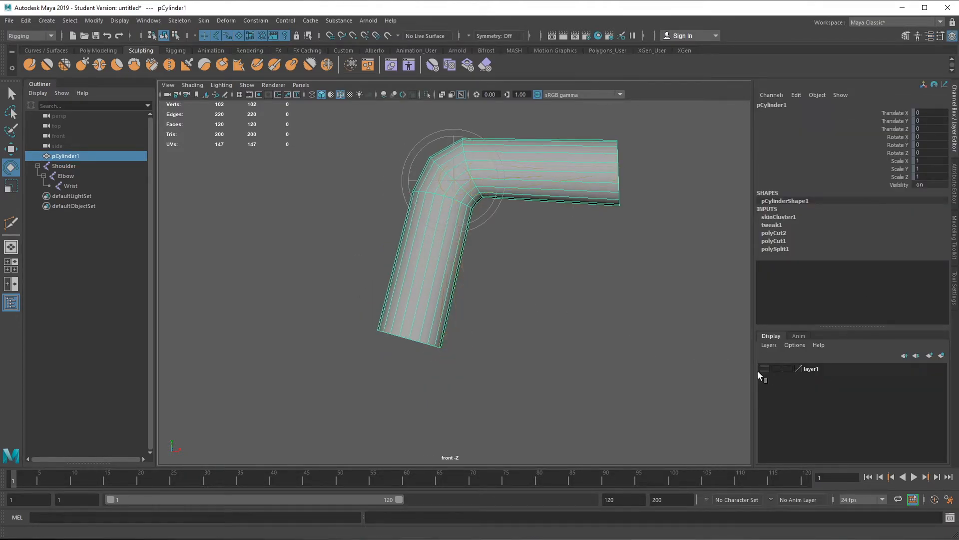
{"action": "right_click_drag", "start_coordinate": [427, 314], "coordinate": [378, 255]}
{"action": "left_click_drag", "start_coordinate": [377, 317], "coordinate": [514, 413]}
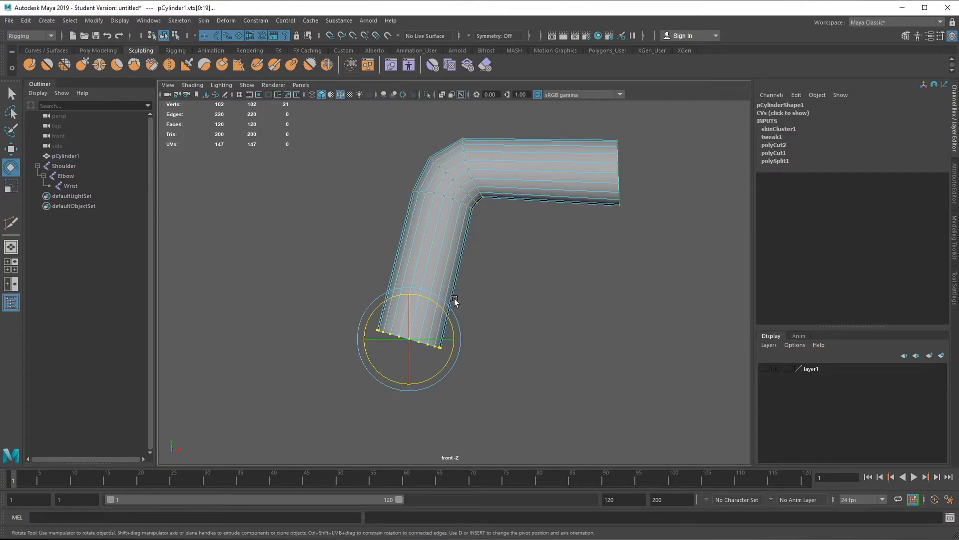
- Flood the Elbow influence with value 0 on the selected lower-end vertices, using Paint Skin Weights with the Replace operation
{"action": "left_click", "coordinate": [175, 51]}
{"action": "left_click", "coordinate": [138, 65]}
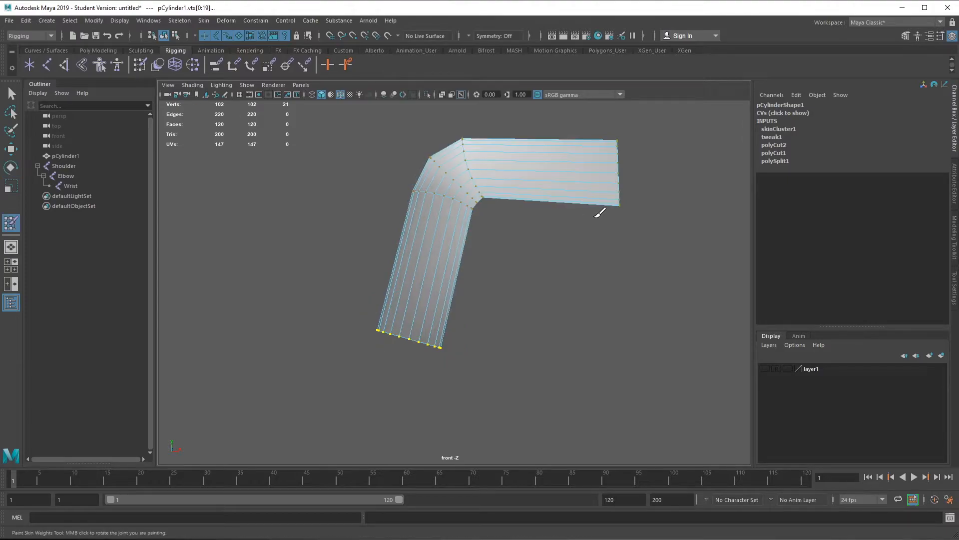
{"action": "left_click", "coordinate": [956, 293]}
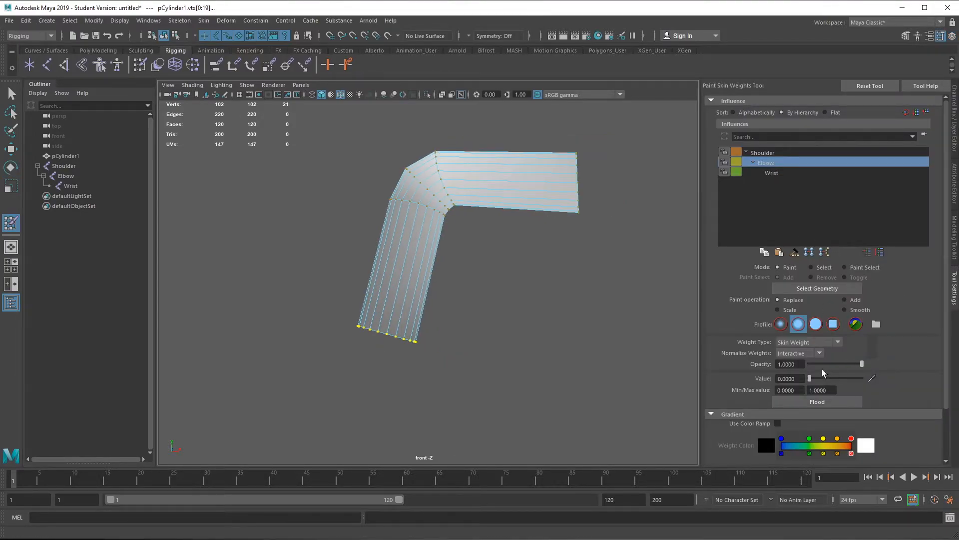
{"action": "left_click", "coordinate": [816, 403]}
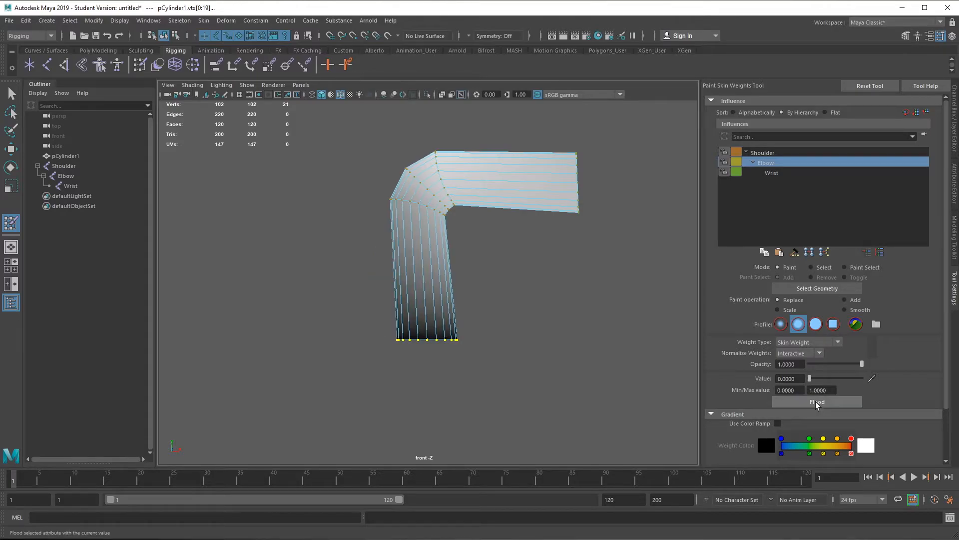
{"action": "middle_click_drag", "start_coordinate": [460, 258], "coordinate": [444, 319], "text": "alt"}
{"action": "left_click_drag", "start_coordinate": [442, 320], "coordinate": [446, 346], "text": "alt"}
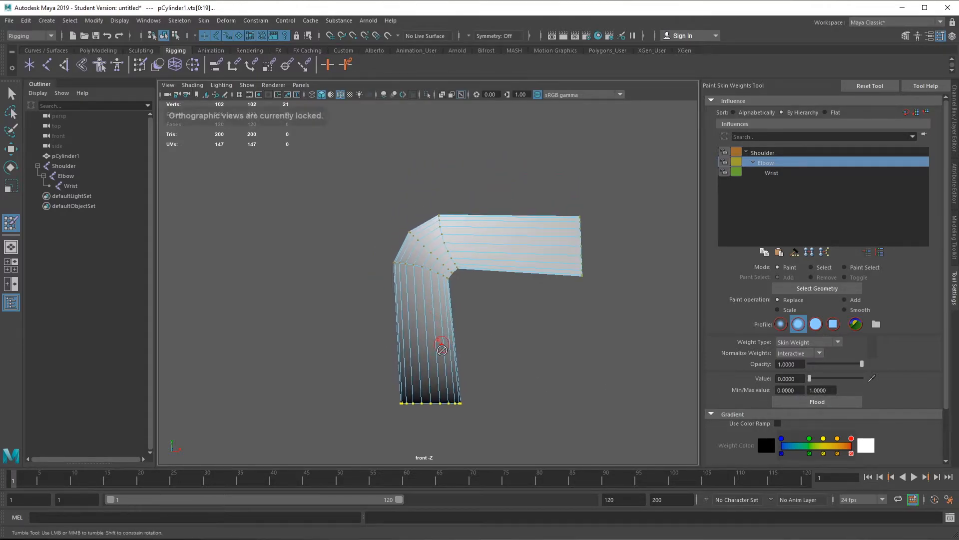
- Leave weight painting and show the joints on layer1 again over the bent cylinder
{"action": "key", "text": "q"}
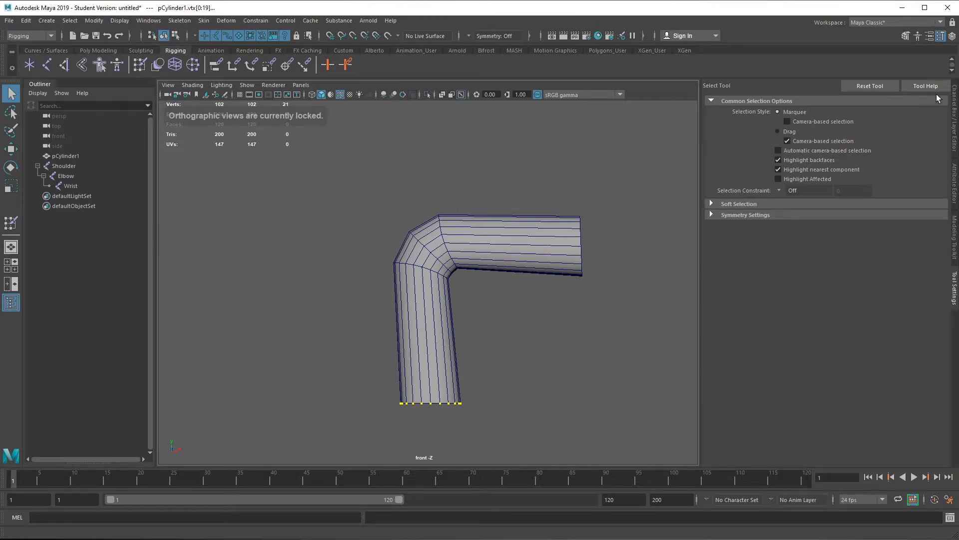
{"action": "left_click", "coordinate": [955, 98]}
{"action": "scroll", "coordinate": [524, 298], "scroll_direction": "up", "scroll_amount": 5}
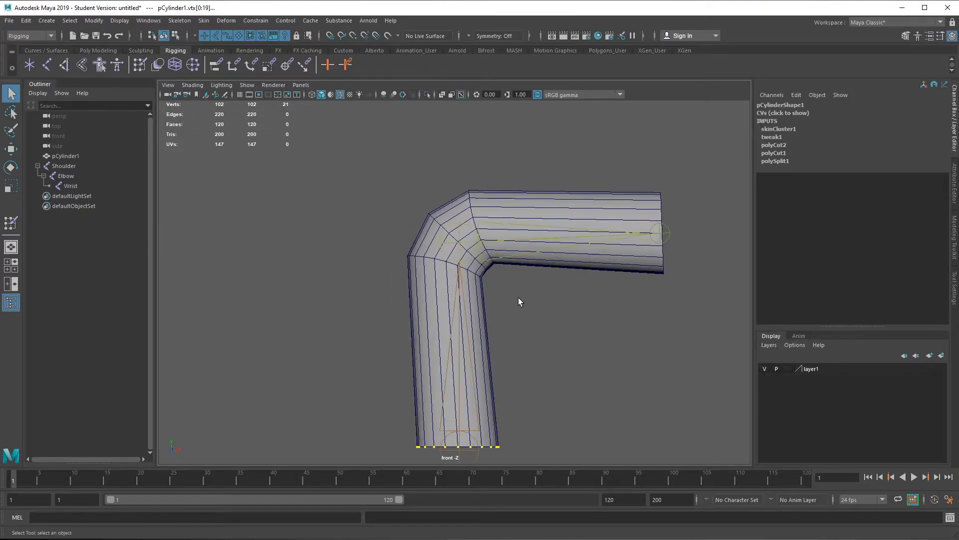
- Try rotating the Elbow joint about Z to about 94° so the cylinder bends the opposite way, and undo the rotations
{"action": "middle_click_drag", "start_coordinate": [571, 269], "coordinate": [518, 269], "text": "alt"}
{"action": "left_click_drag", "start_coordinate": [518, 270], "coordinate": [416, 265], "text": "alt"}
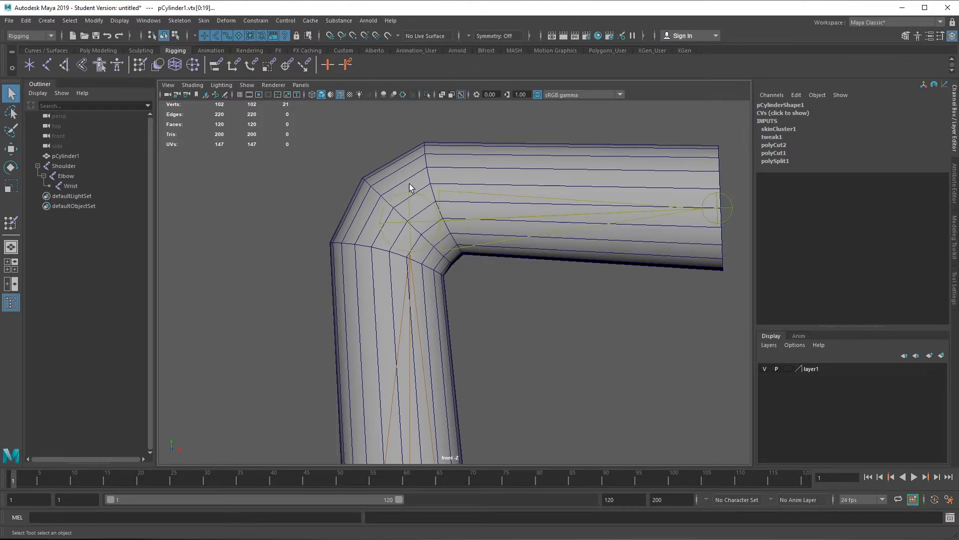
{"action": "left_click", "coordinate": [429, 223]}
{"action": "key", "text": "e"}
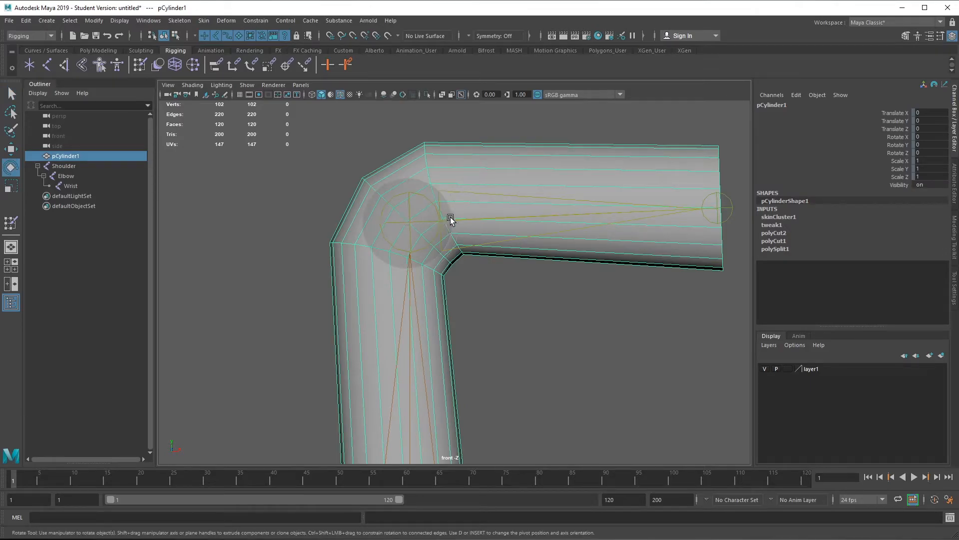
{"action": "left_click", "coordinate": [706, 367]}
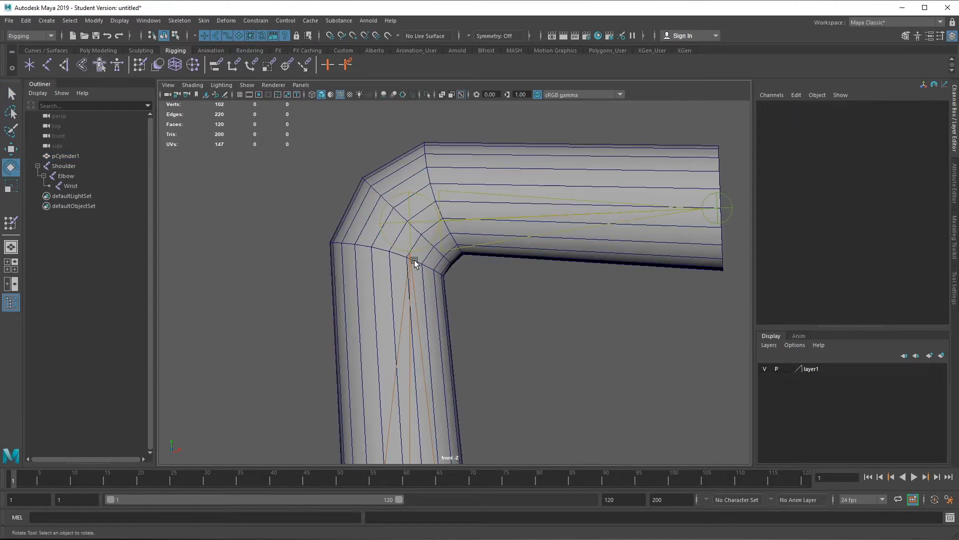
{"action": "left_click", "coordinate": [425, 246]}
{"action": "left_click_drag", "start_coordinate": [449, 219], "coordinate": [257, 310]}
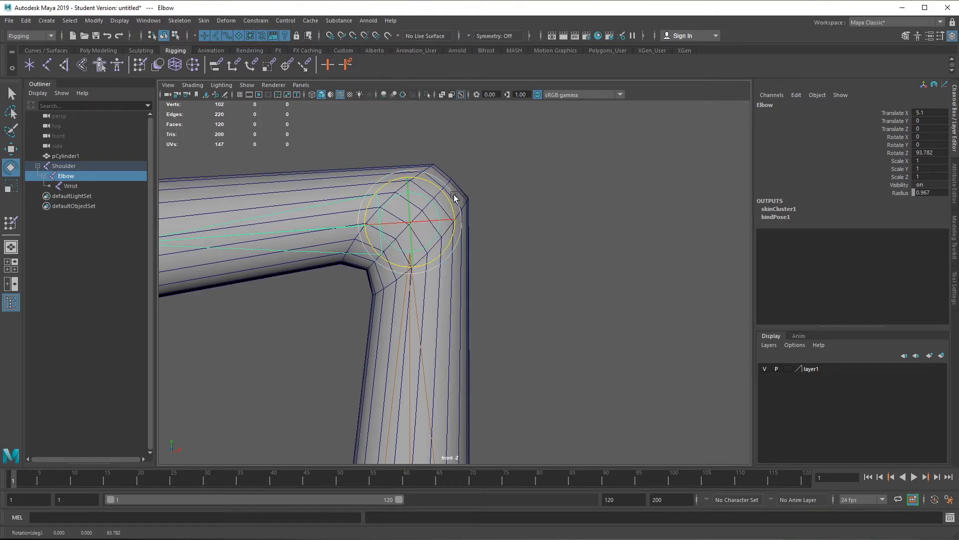
{"action": "left_click_drag", "start_coordinate": [447, 196], "coordinate": [323, 268]}
{"action": "key", "text": "ctrl+z"}
{"action": "key", "text": "ctrl+z"}
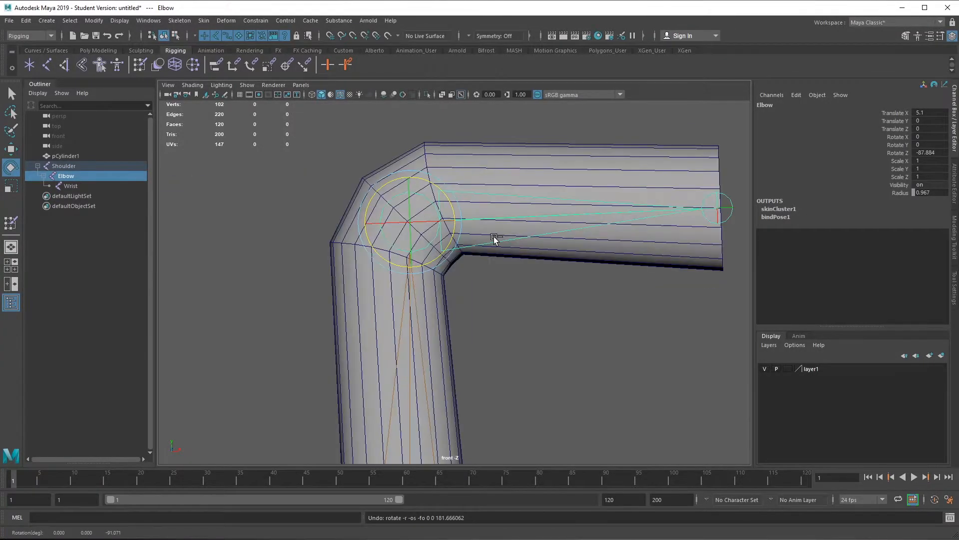
- Select the bent cylinder in the front view and return it to its bind pose
{"action": "left_click", "coordinate": [501, 161]}
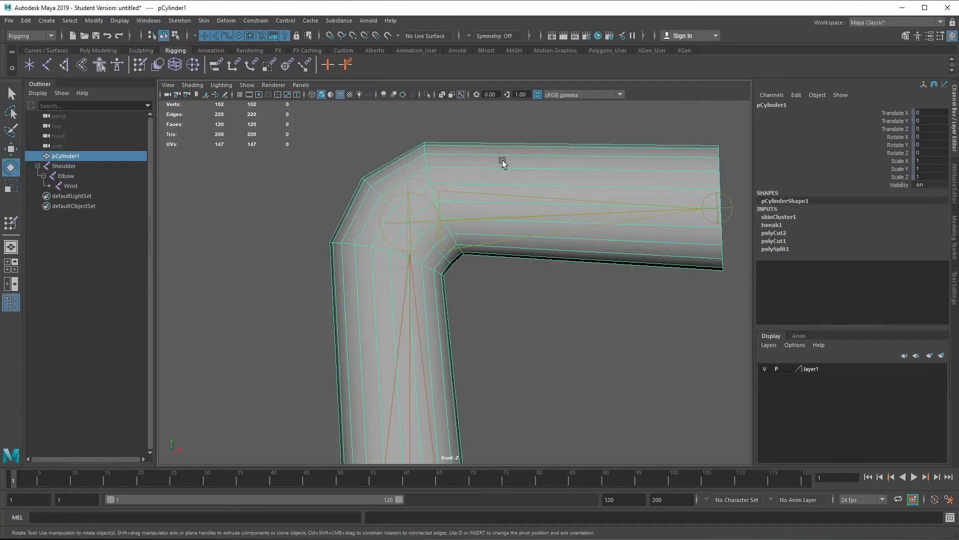
{"action": "left_click", "coordinate": [205, 21]}
{"action": "left_click", "coordinate": [254, 76]}
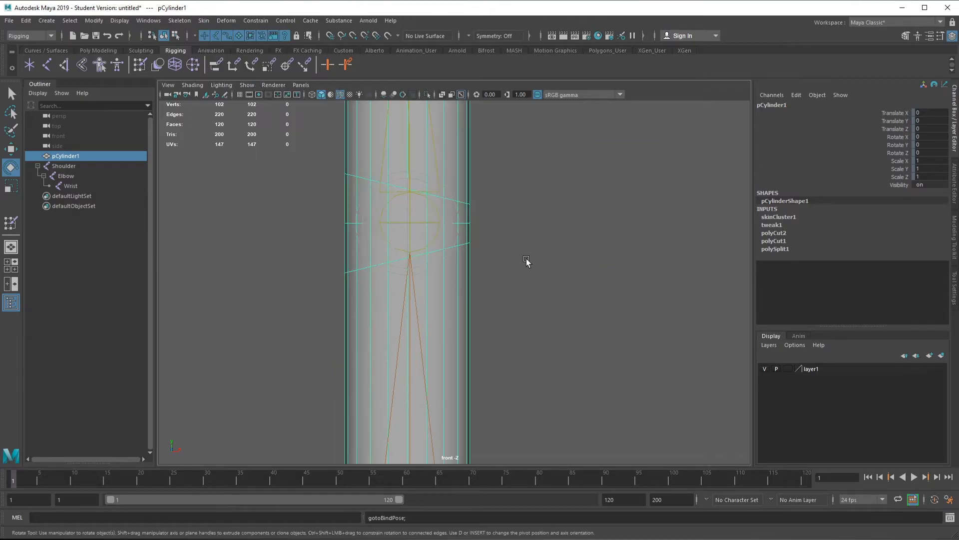
- Rotate the Elbow joint to about -41° around X in the perspective view to test the sideways bend
{"action": "key", "text": "space"}
{"action": "key", "text": "space"}
{"action": "scroll", "coordinate": [509, 238], "scroll_direction": "up", "scroll_amount": 3}
{"action": "left_click", "coordinate": [505, 269]}
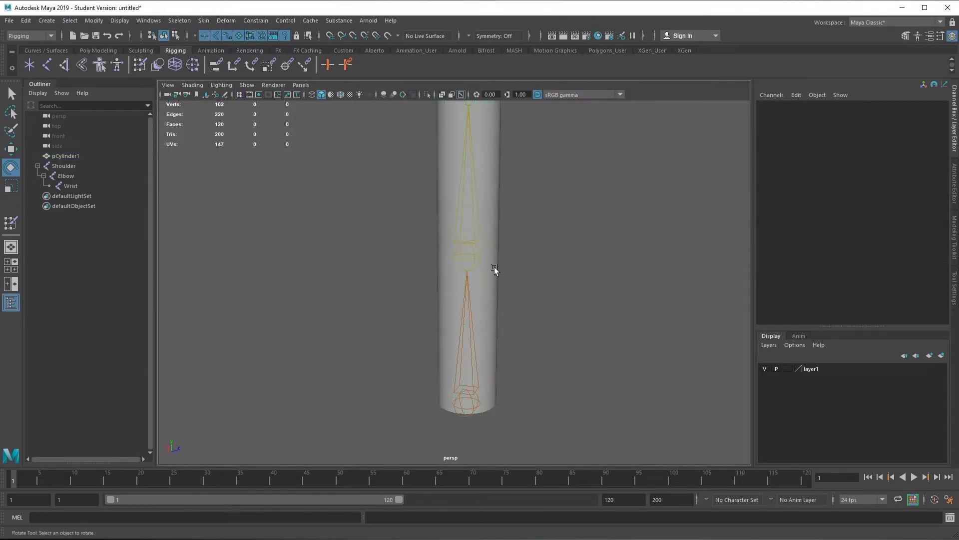
{"action": "left_click", "coordinate": [468, 258]}
{"action": "middle_click_drag", "start_coordinate": [523, 256], "coordinate": [526, 282], "text": "alt"}
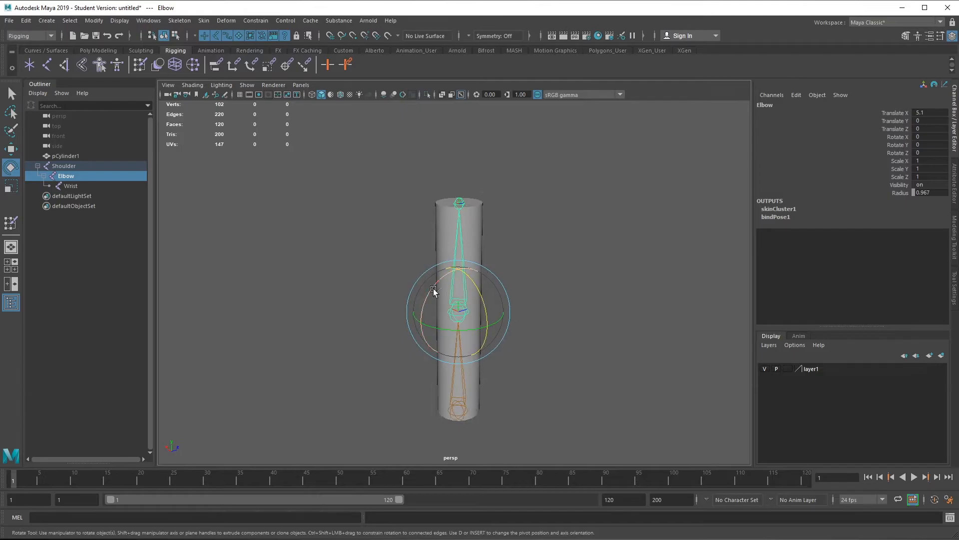
{"action": "left_click_drag", "start_coordinate": [440, 281], "coordinate": [420, 322]}
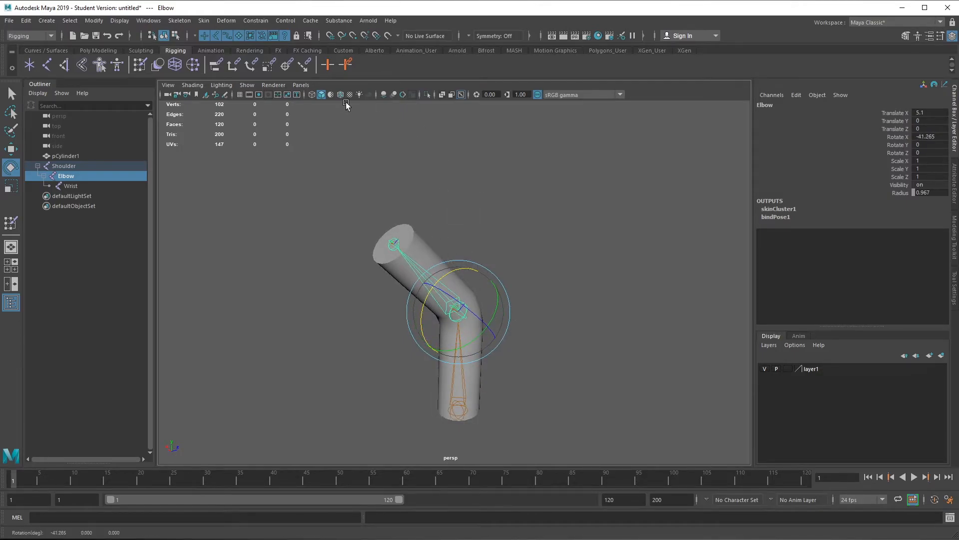
- Display the wireframe over the shaded cylinder and bend the Elbow joint further sideways
{"action": "left_click", "coordinate": [341, 94]}
{"action": "scroll", "coordinate": [470, 310], "scroll_direction": "up", "scroll_amount": 5}
{"action": "left_click_drag", "start_coordinate": [456, 263], "coordinate": [349, 266], "text": "alt"}
{"action": "left_click_drag", "start_coordinate": [456, 229], "coordinate": [429, 240]}
{"action": "left_click_drag", "start_coordinate": [600, 332], "coordinate": [604, 353], "text": "alt"}
- Select the sideways-bent cylinder and reset its skeleton to the bind pose
{"action": "right_click_drag", "start_coordinate": [304, 194], "coordinate": [345, 175]}
{"action": "left_click", "coordinate": [350, 197]}
{"action": "left_click_drag", "start_coordinate": [234, 327], "coordinate": [345, 332], "text": "alt"}
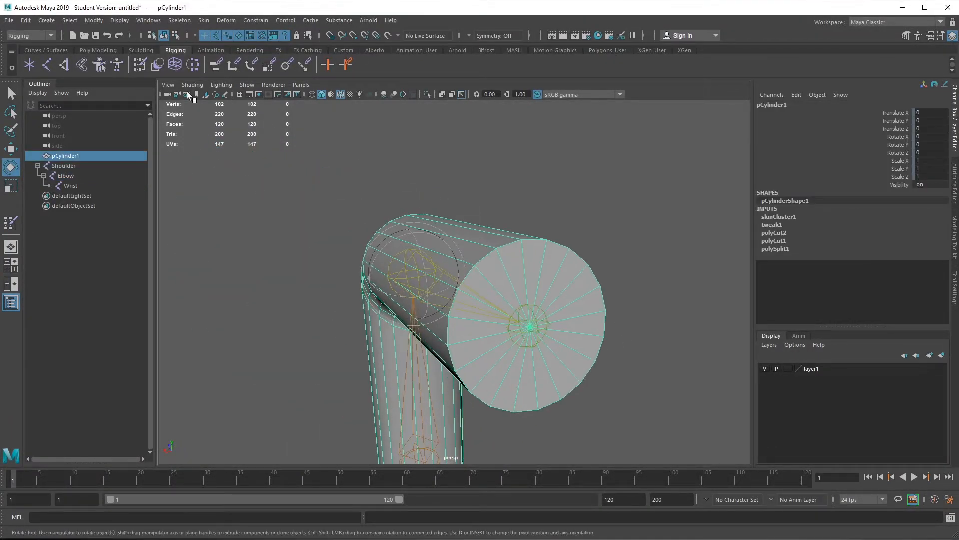
{"action": "left_click", "coordinate": [204, 20]}
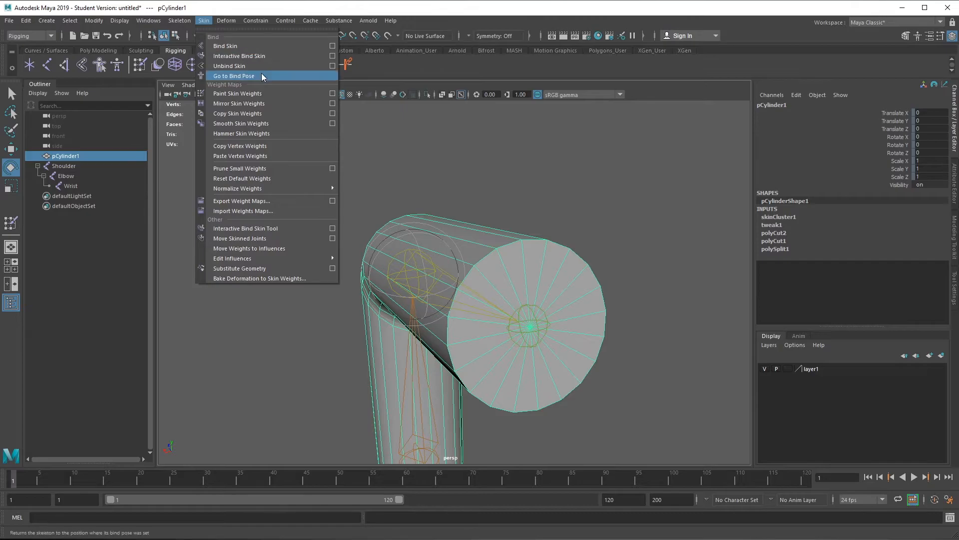
{"action": "left_click", "coordinate": [261, 76]}
- Unbind the skin from the straight cylinder and hide layer1
{"action": "left_click", "coordinate": [205, 22]}
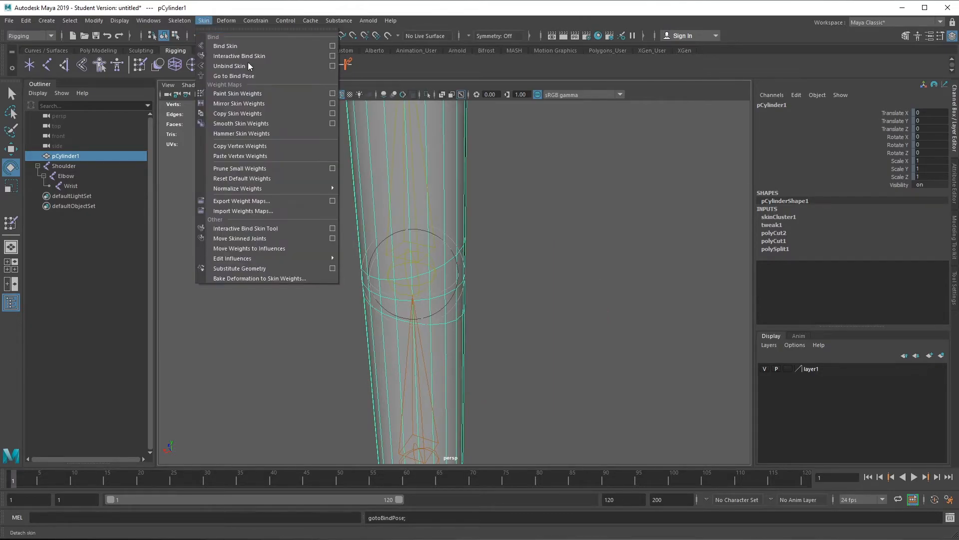
{"action": "left_click", "coordinate": [260, 66]}
{"action": "left_click", "coordinate": [764, 369]}
{"action": "left_click_drag", "start_coordinate": [588, 348], "coordinate": [354, 329], "text": "alt"}
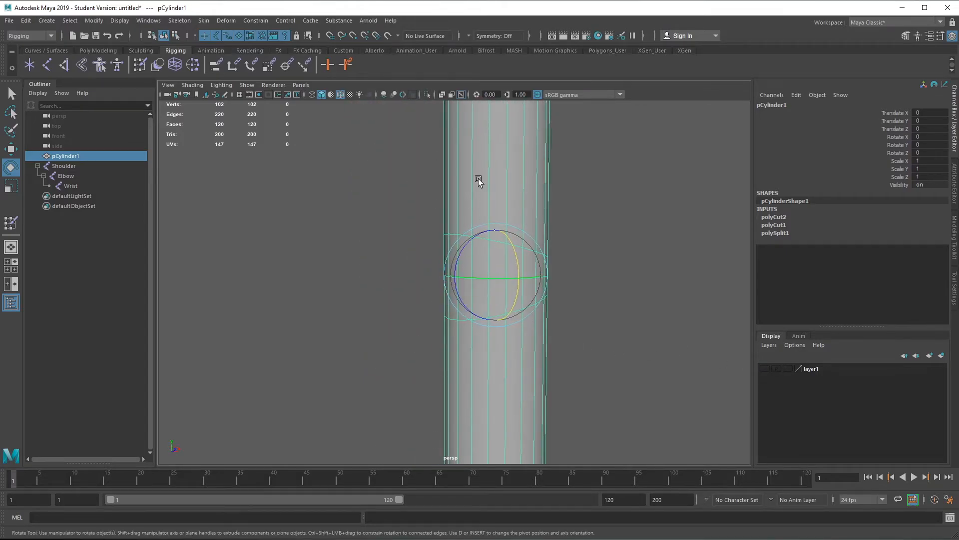
{"action": "key", "text": "space"}
{"action": "key", "text": "space"}
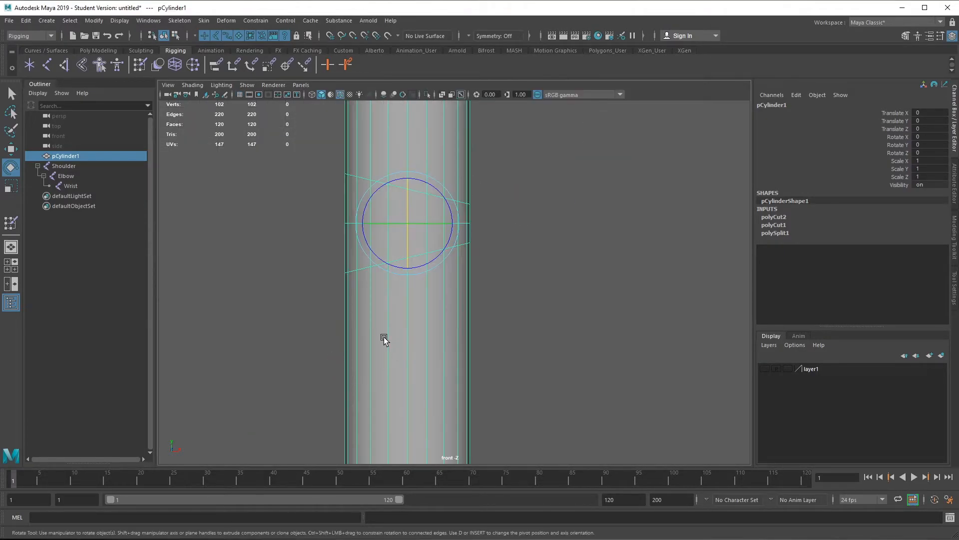
{"action": "key", "text": "space"}
{"action": "key", "text": "space"}
- Select a block of eight faces, four across and two high, between the elbow loops where they are farthest apart
{"action": "left_click", "coordinate": [634, 202]}
{"action": "left_click_drag", "start_coordinate": [635, 289], "coordinate": [462, 253], "text": "alt"}
{"action": "left_click", "coordinate": [462, 254]}
{"action": "left_click", "coordinate": [571, 232]}
{"action": "right_click_drag", "start_coordinate": [468, 248], "coordinate": [469, 276]}
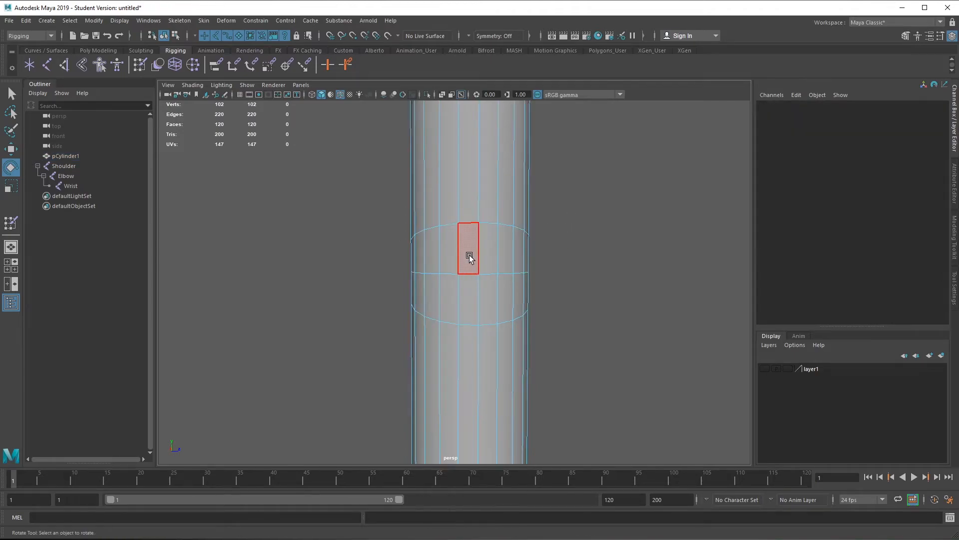
{"action": "left_click", "coordinate": [470, 255]}
{"action": "key", "text": "q"}
{"action": "left_click", "coordinate": [489, 261], "text": "shift"}
{"action": "left_click", "coordinate": [491, 296], "text": "shift"}
{"action": "left_click", "coordinate": [468, 300], "text": "shift"}
{"action": "left_click", "coordinate": [434, 292], "text": "ctrl"}
{"action": "left_click", "coordinate": [448, 297], "text": "shift"}
{"action": "left_click", "coordinate": [510, 256], "text": "shift"}
{"action": "left_click", "coordinate": [506, 286], "text": "shift"}
{"action": "left_click_drag", "start_coordinate": [510, 327], "coordinate": [543, 322], "text": "alt"}
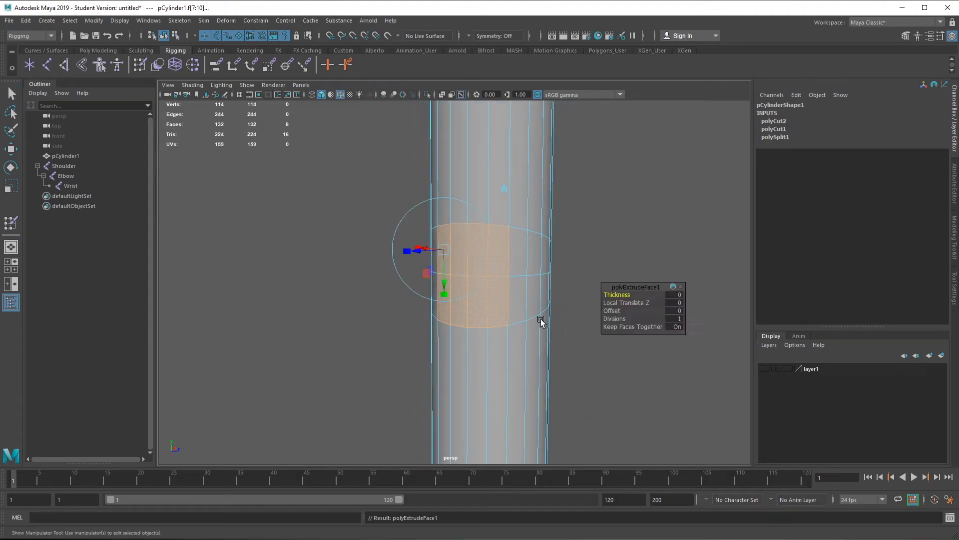
- Extrude the eight selected faces, scale them slightly inward and pull them outward by about 0.025
{"action": "key", "text": "ctrl+e"}
{"action": "left_click_drag", "start_coordinate": [479, 270], "coordinate": [440, 313], "text": "alt"}
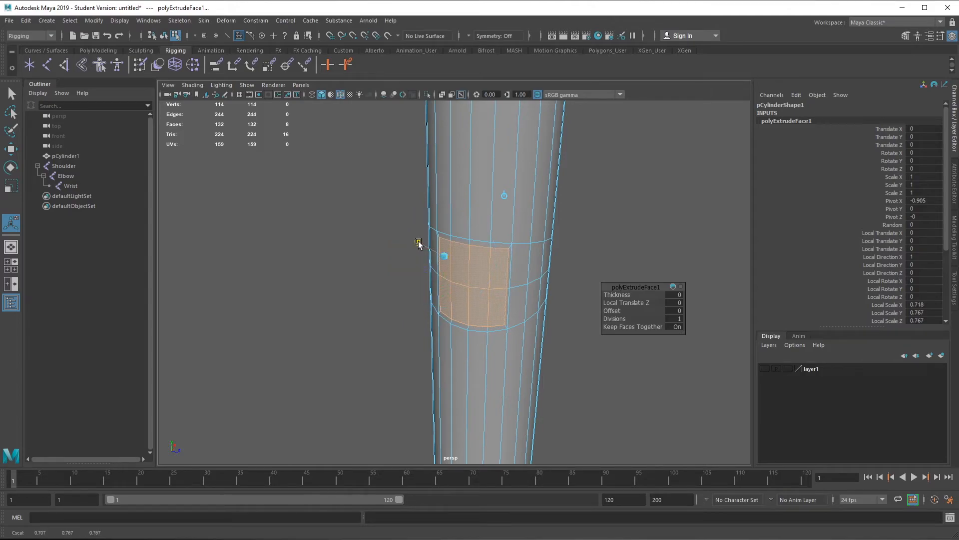
{"action": "left_click_drag", "start_coordinate": [430, 245], "coordinate": [421, 283], "text": "alt"}
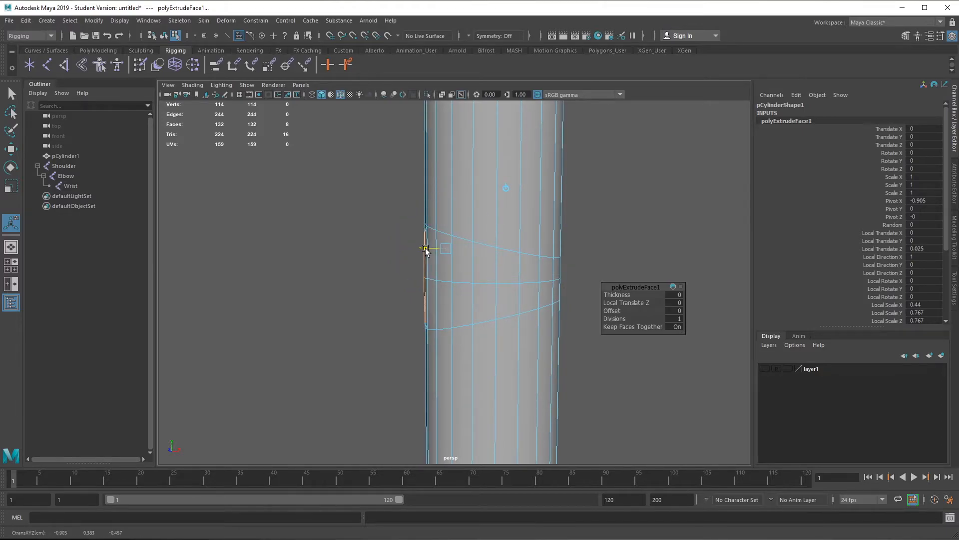
{"action": "left_click", "coordinate": [322, 295]}
{"action": "left_click_drag", "start_coordinate": [315, 322], "coordinate": [369, 319], "text": "alt"}
- Return to object mode and examine the extruded elbow patch from several sides
{"action": "right_click_drag", "start_coordinate": [486, 239], "coordinate": [533, 218]}
{"action": "key", "text": "q"}
{"action": "left_click", "coordinate": [607, 270]}
{"action": "scroll", "coordinate": [554, 295], "scroll_direction": "down", "scroll_amount": 5}
{"action": "left_click_drag", "start_coordinate": [438, 329], "coordinate": [348, 289], "text": "alt"}
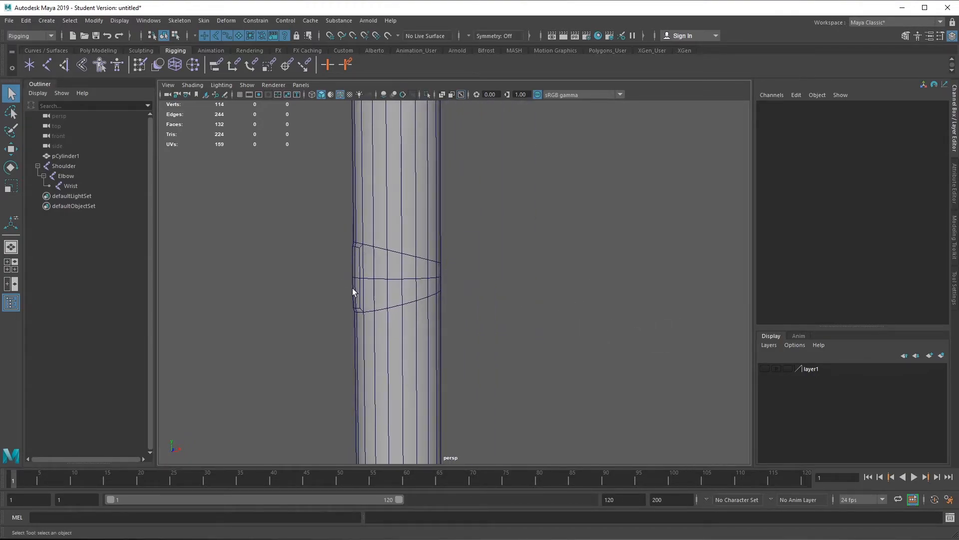
{"action": "scroll", "coordinate": [471, 313], "scroll_direction": "down", "scroll_amount": 5}
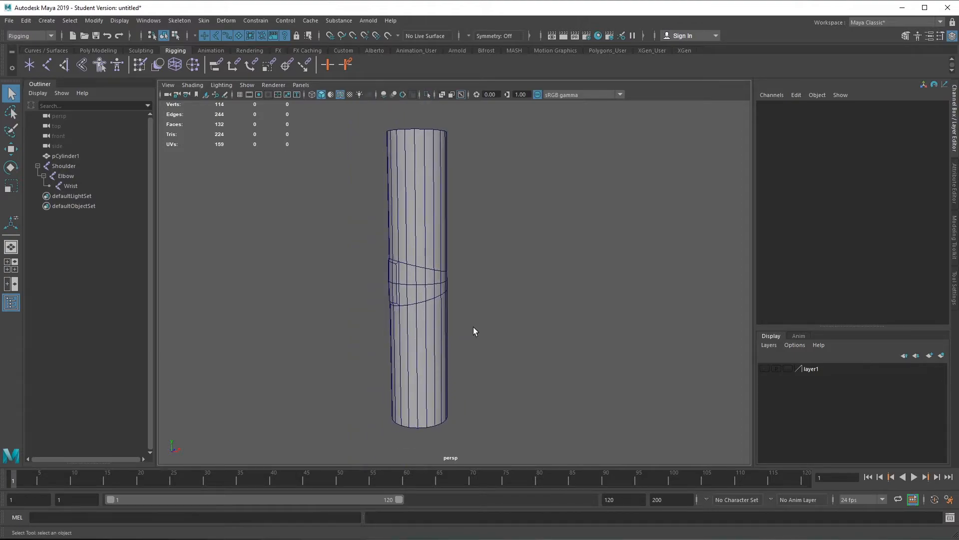
{"action": "scroll", "coordinate": [402, 328], "scroll_direction": "up", "scroll_amount": 8}
{"action": "left_click_drag", "start_coordinate": [402, 328], "coordinate": [443, 300], "text": "alt"}
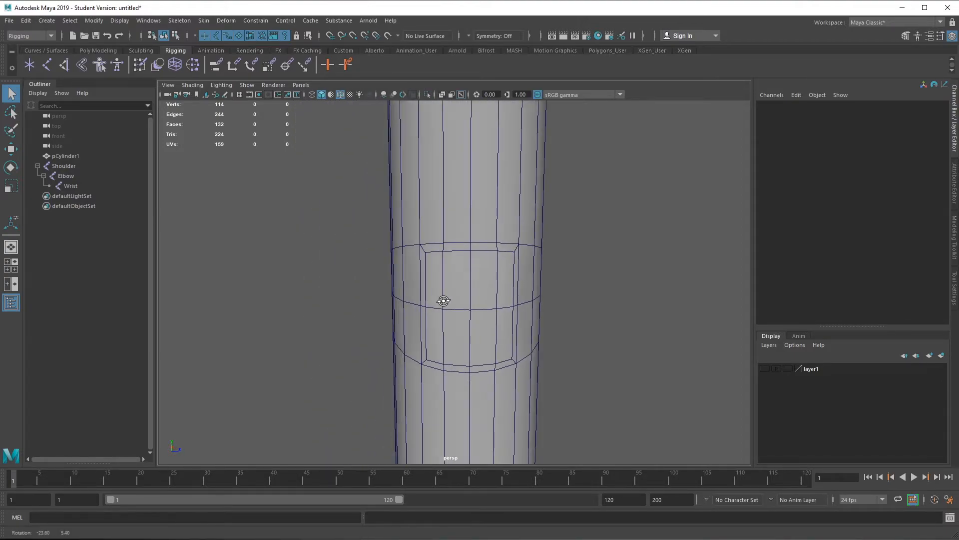
- Show layer1 and bind the cylinder to the Shoulder joint hierarchy with Bind Skin
{"action": "right_click_drag", "start_coordinate": [477, 254], "coordinate": [477, 292]}
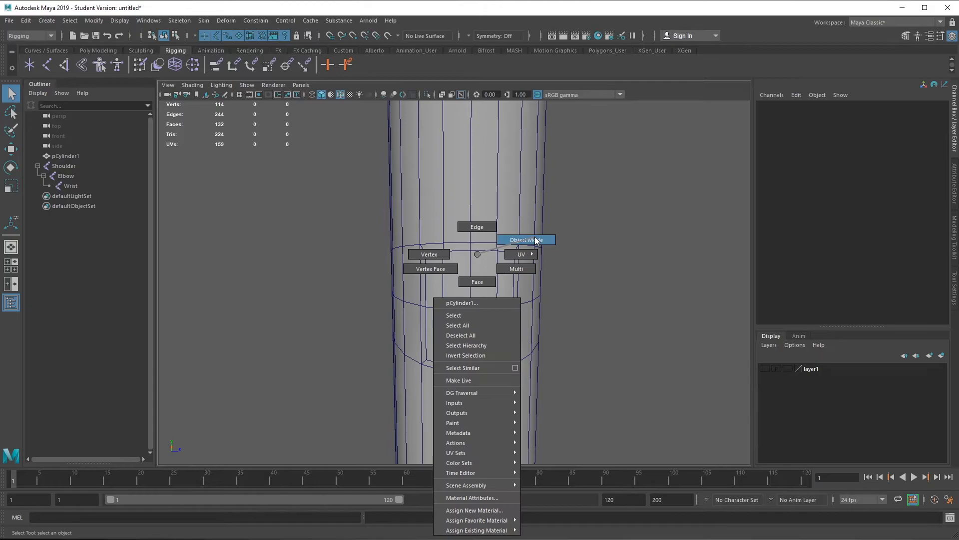
{"action": "right_click_drag", "start_coordinate": [536, 240], "coordinate": [536, 240]}
{"action": "right_click_drag", "start_coordinate": [767, 369], "coordinate": [440, 386], "text": "alt"}
{"action": "left_click", "coordinate": [416, 394]}
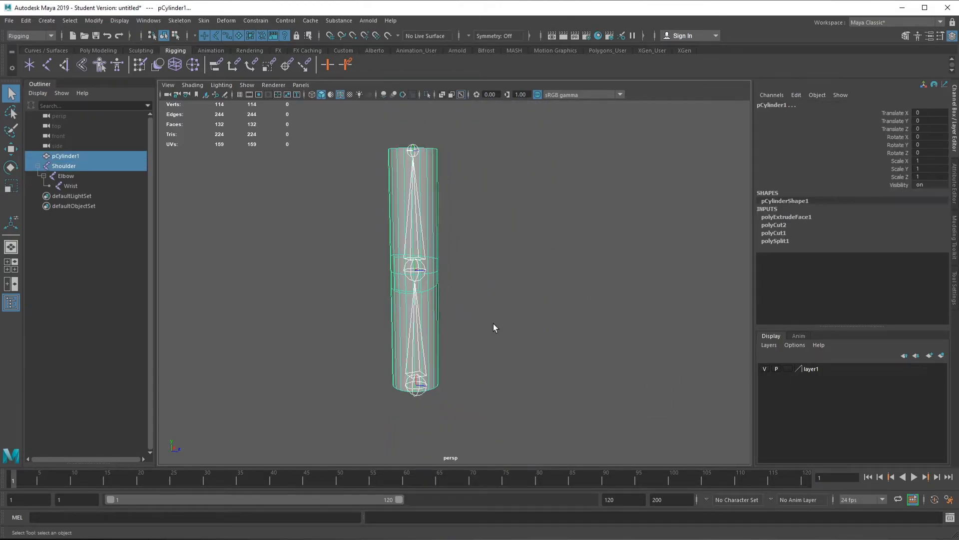
{"action": "left_click", "coordinate": [211, 20]}
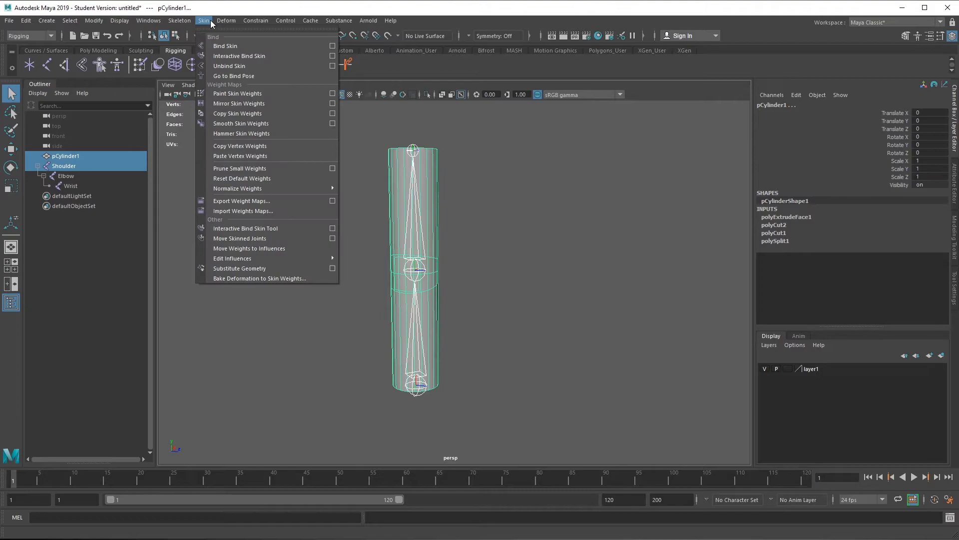
{"action": "left_click", "coordinate": [253, 47]}
- Try bending the rebound cylinder by rotating the Elbow joint, and undo each test rotation
{"action": "right_click_drag", "start_coordinate": [419, 282], "coordinate": [465, 325], "text": "alt"}
{"action": "left_click_drag", "start_coordinate": [464, 324], "coordinate": [404, 274], "text": "alt"}
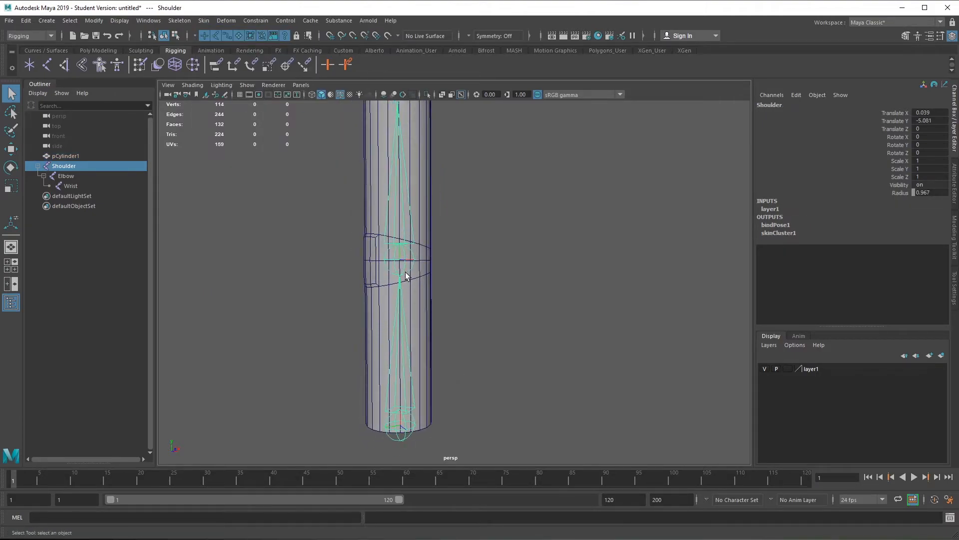
{"action": "left_click", "coordinate": [409, 263]}
{"action": "left_click", "coordinate": [403, 259]}
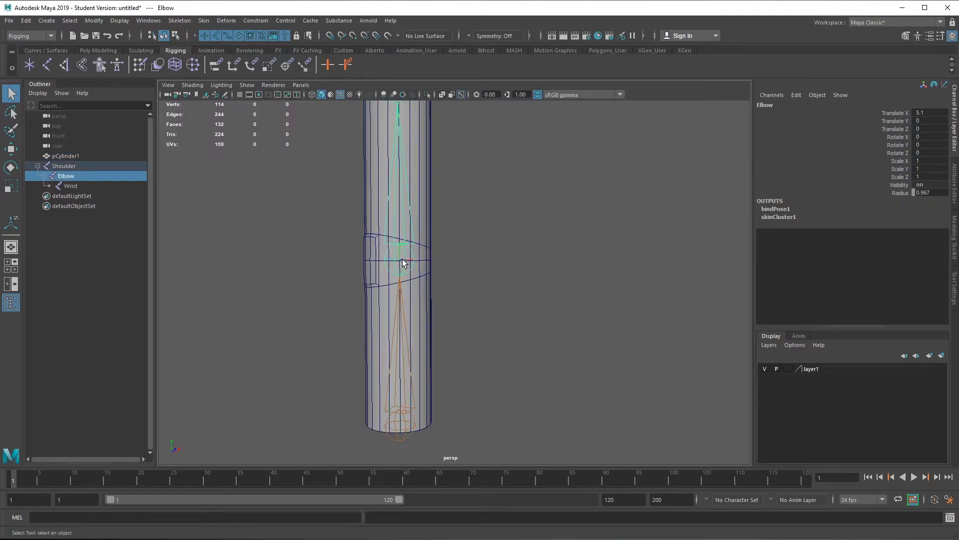
{"action": "key", "text": "e"}
{"action": "left_click_drag", "start_coordinate": [389, 220], "coordinate": [328, 305]}
{"action": "left_click_drag", "start_coordinate": [403, 259], "coordinate": [383, 314]}
{"action": "key", "text": "ctrl+z"}
{"action": "left_click_drag", "start_coordinate": [384, 244], "coordinate": [403, 300]}
{"action": "key", "text": "ctrl+z"}
- Hide layer1 and select all vertices at the lower end of the rebound cylinder
{"action": "left_click_drag", "start_coordinate": [444, 356], "coordinate": [471, 311], "text": "alt"}
{"action": "left_click", "coordinate": [475, 387]}
{"action": "left_click_drag", "start_coordinate": [475, 388], "coordinate": [410, 278], "text": "alt"}
{"action": "left_click", "coordinate": [410, 278]}
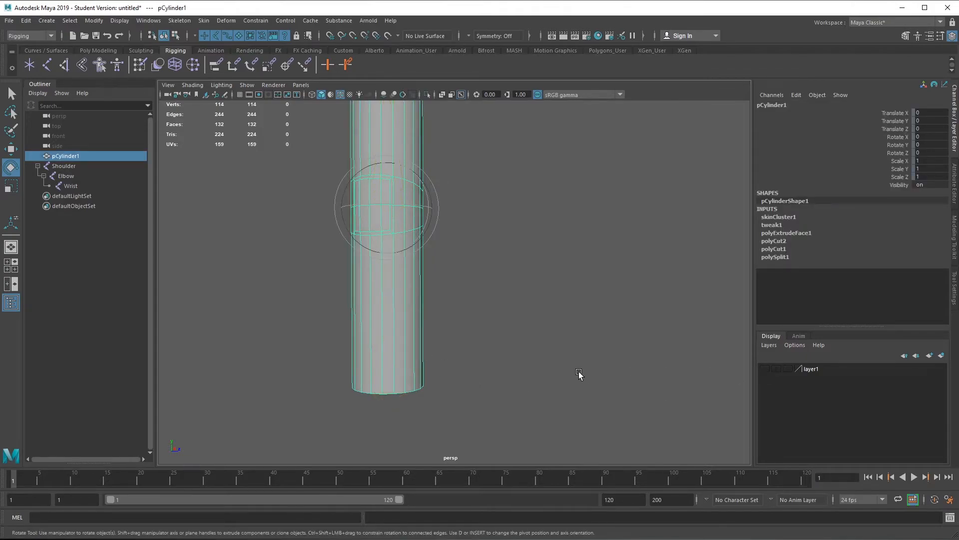
{"action": "left_click_drag", "start_coordinate": [583, 375], "coordinate": [410, 322], "text": "alt"}
{"action": "right_click_drag", "start_coordinate": [410, 254], "coordinate": [376, 268]}
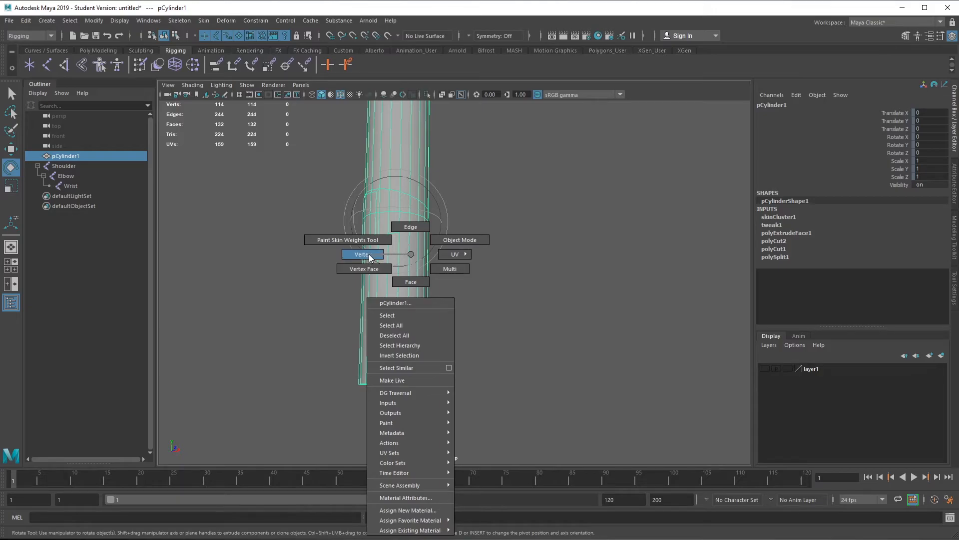
{"action": "right_click_drag", "start_coordinate": [371, 257], "coordinate": [369, 260]}
{"action": "left_click_drag", "start_coordinate": [304, 349], "coordinate": [485, 411]}
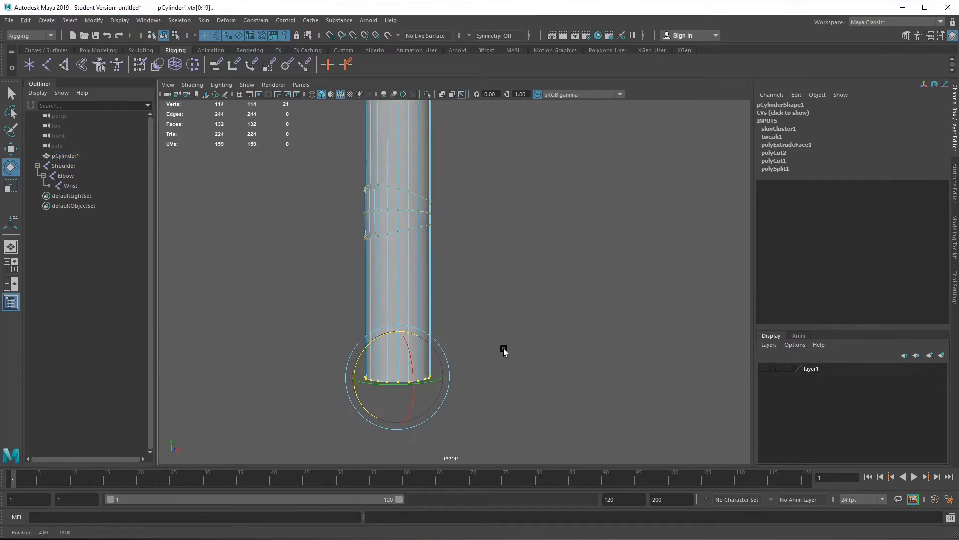
- Flood the Elbow influence with value 0 on the selected lower-end vertices, using Paint Skin Weights in Replace mode
{"action": "left_click", "coordinate": [140, 65]}
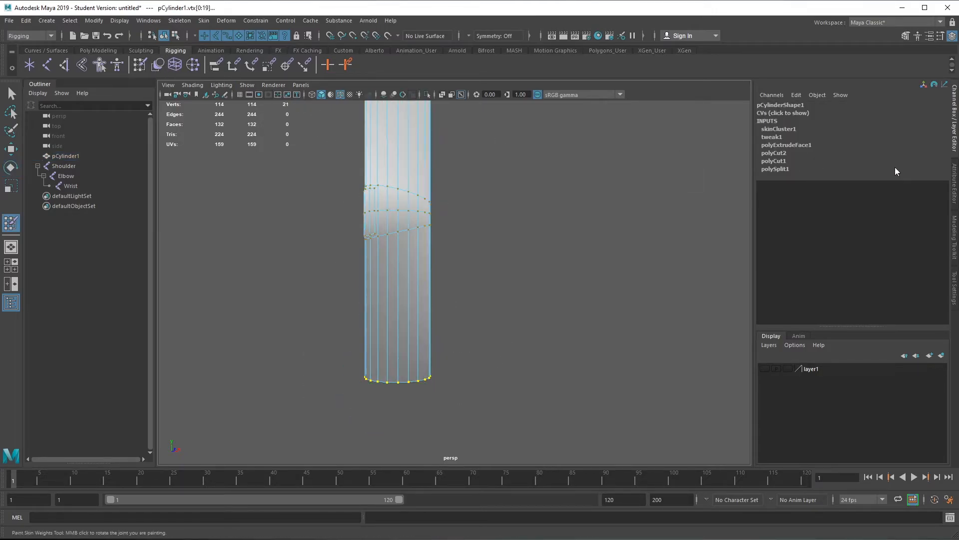
{"action": "left_click", "coordinate": [953, 186]}
{"action": "left_click", "coordinate": [954, 288]}
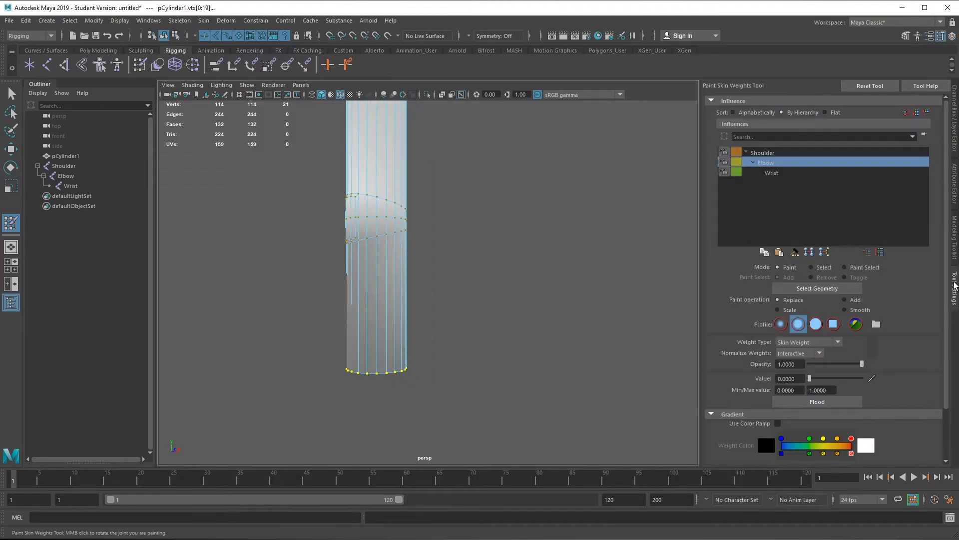
{"action": "left_click", "coordinate": [835, 406]}
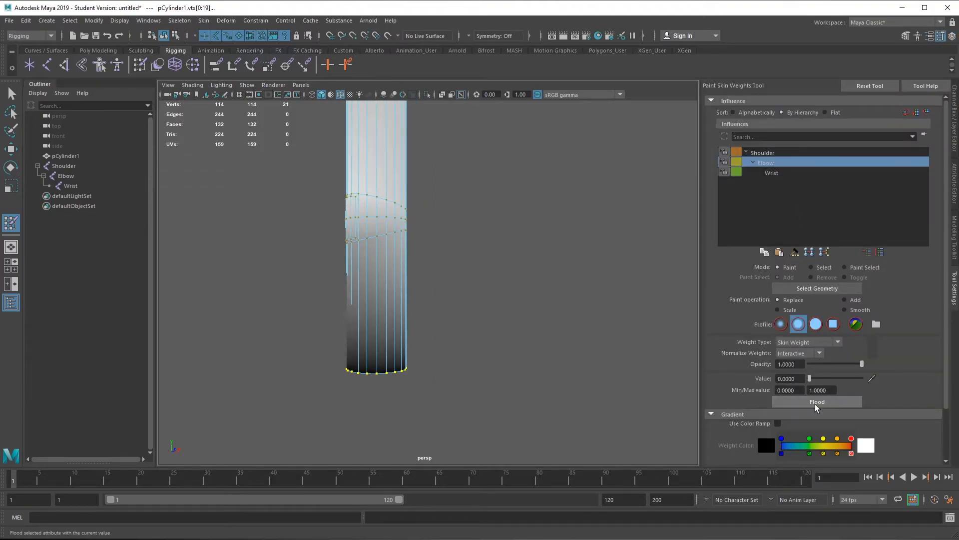
{"action": "middle_click_drag", "start_coordinate": [387, 217], "coordinate": [411, 332], "text": "alt"}
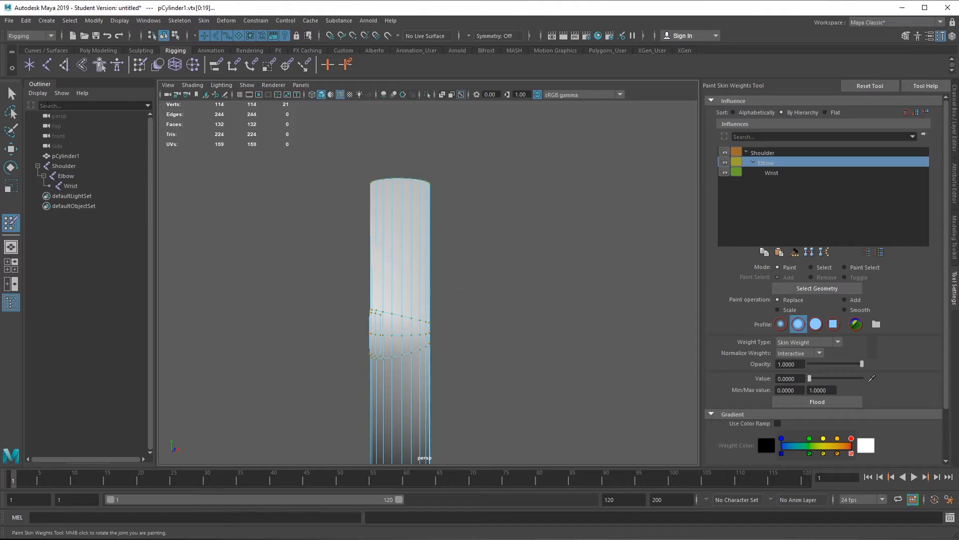
- Leave weight painting, show layer1 again and select the Shoulder joint
{"action": "left_click", "coordinate": [15, 100]}
{"action": "middle_click_drag", "start_coordinate": [475, 340], "coordinate": [504, 263], "text": "alt"}
{"action": "left_click", "coordinate": [955, 113]}
{"action": "left_click", "coordinate": [764, 368]}
{"action": "left_click", "coordinate": [400, 392]}
{"action": "left_click_drag", "start_coordinate": [455, 359], "coordinate": [452, 358], "text": "alt"}
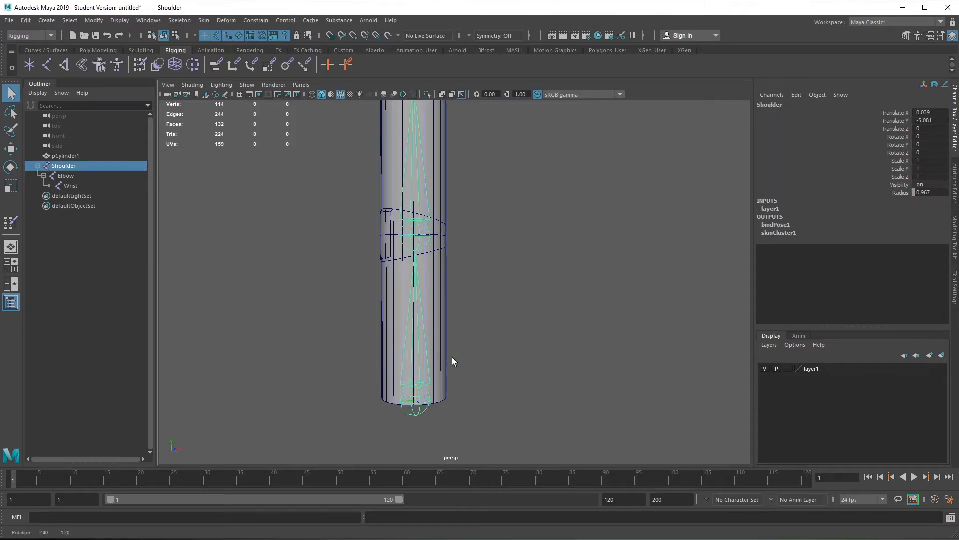
- Rotate the Elbow joint to about -92 degrees around Z to bend the cylinder
{"action": "left_click", "coordinate": [423, 236]}
{"action": "key", "text": "e"}
{"action": "left_click_drag", "start_coordinate": [403, 193], "coordinate": [514, 345]}
{"action": "mouse_move", "coordinate": [466, 269]}
{"action": "left_mouse_down"}
{"action": "mouse_move", "coordinate": [408, 265]}
{"action": "mouse_move", "coordinate": [454, 280]}
{"action": "left_mouse_up"}
{"action": "scroll", "coordinate": [518, 365], "scroll_direction": "up", "scroll_amount": 2}
{"action": "left_click_drag", "start_coordinate": [518, 365], "coordinate": [535, 313], "text": "alt"}
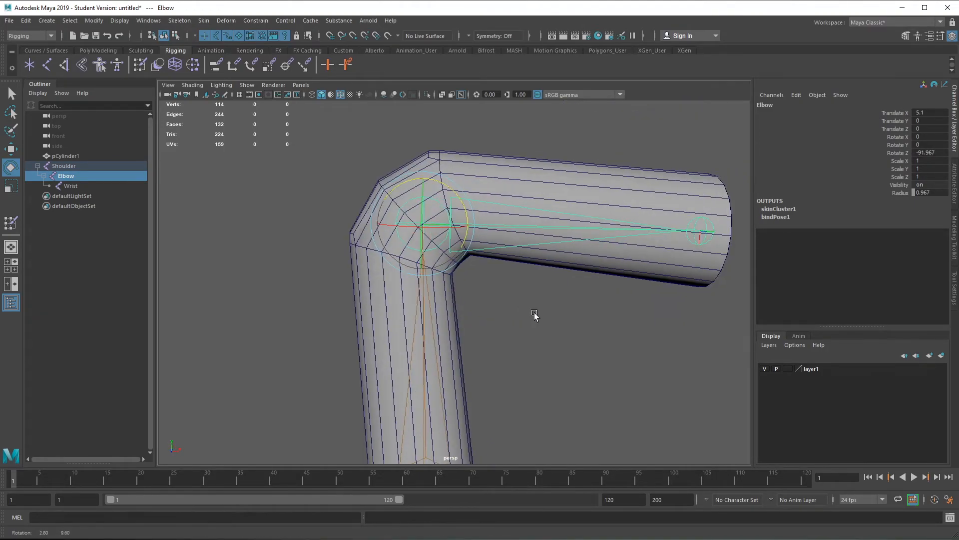
- Examine the bent cylinder's elbow deformation from several angles, up close and from a distance
{"action": "right_click_drag", "start_coordinate": [485, 167], "coordinate": [512, 146]}
{"action": "left_click", "coordinate": [505, 166]}
{"action": "left_click_drag", "start_coordinate": [452, 321], "coordinate": [424, 295], "text": "alt"}
{"action": "left_click", "coordinate": [478, 325]}
{"action": "scroll", "coordinate": [459, 327], "scroll_direction": "down", "scroll_amount": 3}
{"action": "left_click_drag", "start_coordinate": [440, 331], "coordinate": [465, 326], "text": "alt"}
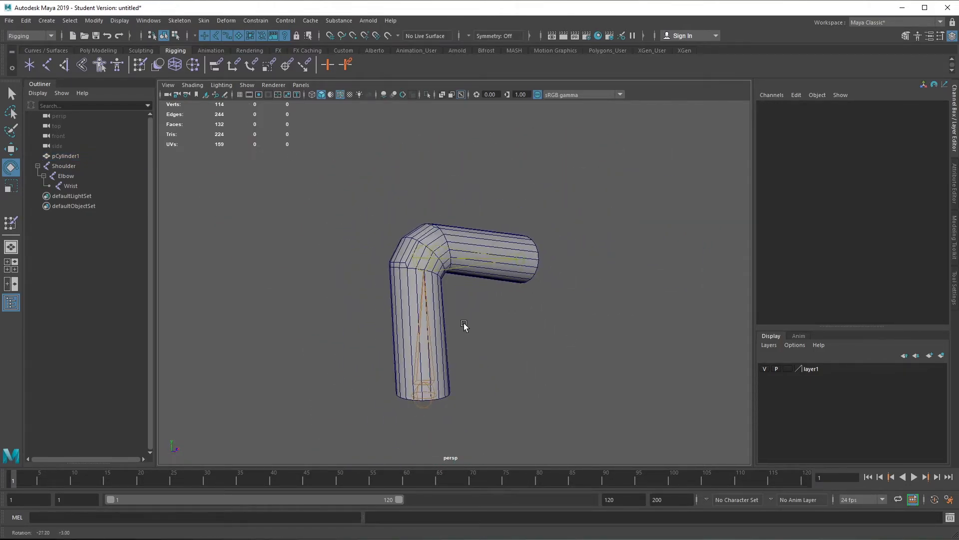
{"action": "left_click_drag", "start_coordinate": [518, 292], "coordinate": [508, 336], "text": "alt"}
{"action": "scroll", "coordinate": [508, 335], "scroll_direction": "up", "scroll_amount": 5}
{"action": "left_click_drag", "start_coordinate": [460, 221], "coordinate": [526, 276], "text": "alt"}
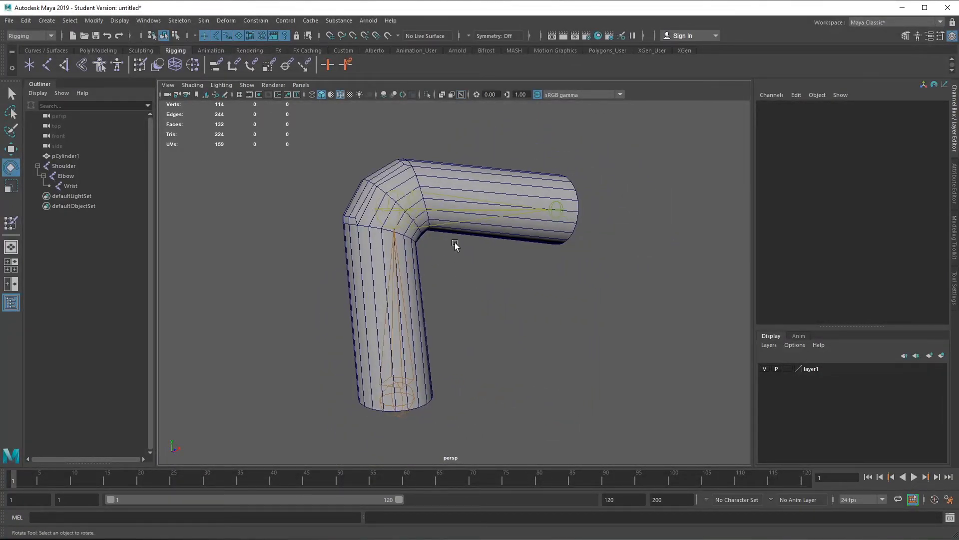
{"action": "left_click_drag", "start_coordinate": [319, 209], "coordinate": [595, 327], "text": "alt"}
{"action": "scroll", "coordinate": [486, 308], "scroll_direction": "up", "scroll_amount": 5}
{"action": "left_click_drag", "start_coordinate": [487, 308], "coordinate": [454, 309], "text": "alt"}
{"action": "left_click_drag", "start_coordinate": [401, 352], "coordinate": [379, 365], "text": "alt"}
{"action": "left_click", "coordinate": [379, 365]}
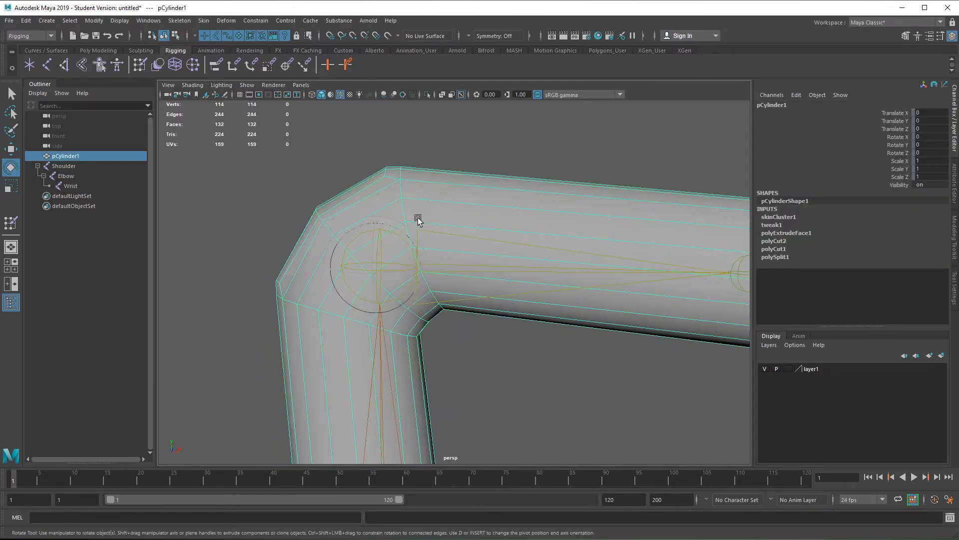
{"action": "scroll", "coordinate": [500, 356], "scroll_direction": "down", "scroll_amount": 4}
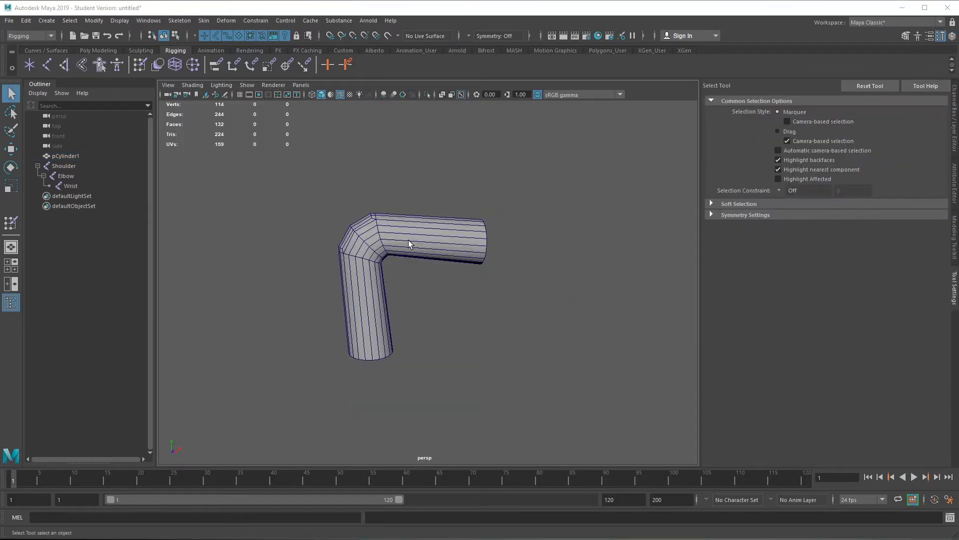
- Select all vertices of the bent cylinder and open the Component Editor
{"action": "left_click", "coordinate": [409, 241]}
{"action": "right_click", "coordinate": [408, 241]}
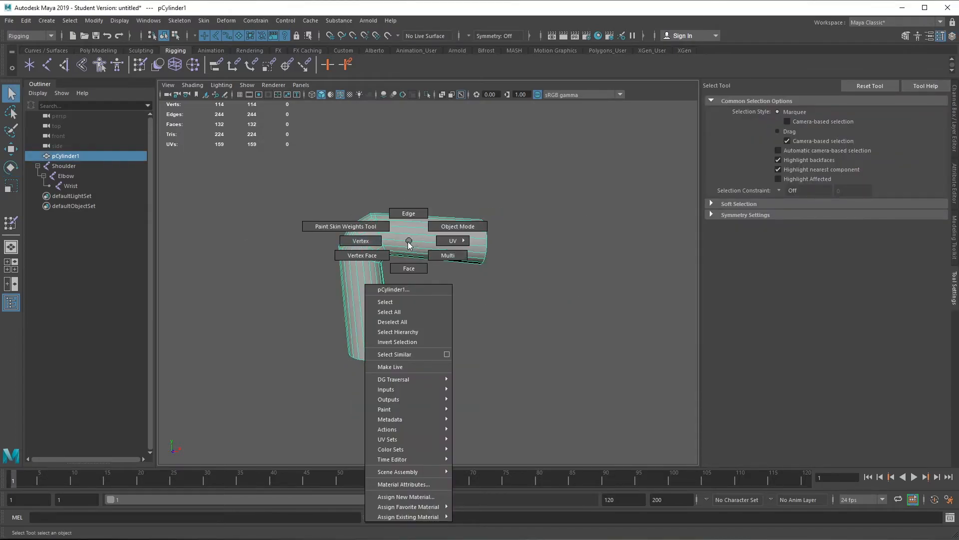
{"action": "left_click", "coordinate": [378, 253]}
{"action": "left_click_drag", "start_coordinate": [535, 377], "coordinate": [535, 376]}
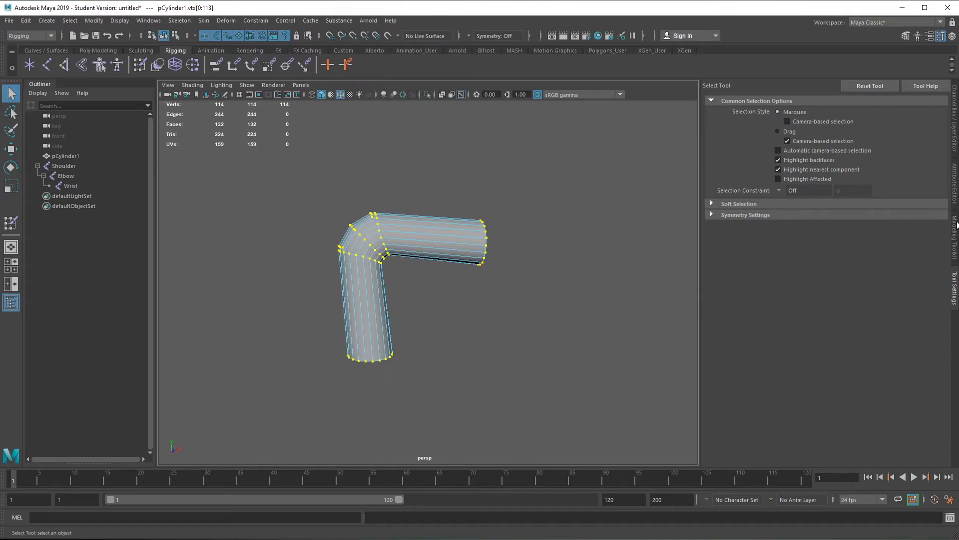
{"action": "left_click", "coordinate": [954, 129]}
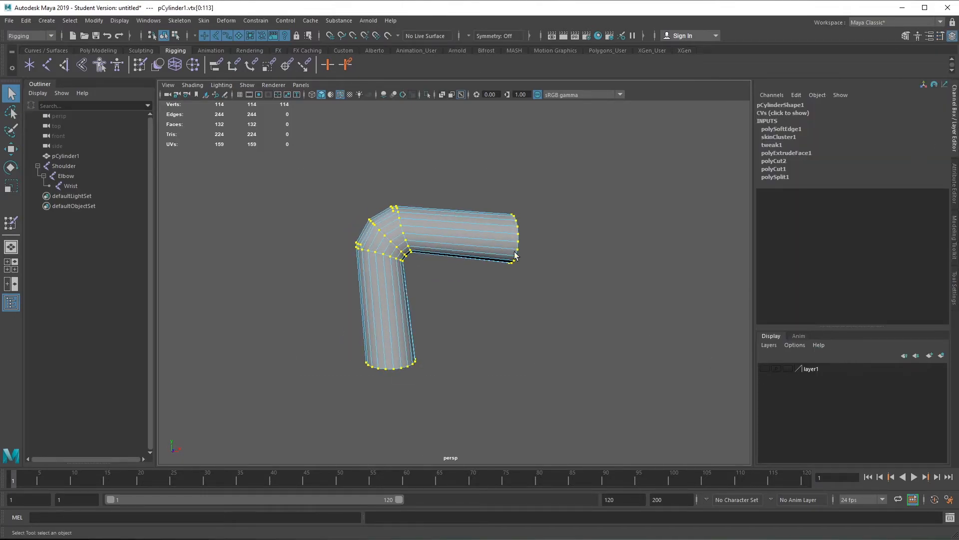
{"action": "left_click", "coordinate": [143, 21]}
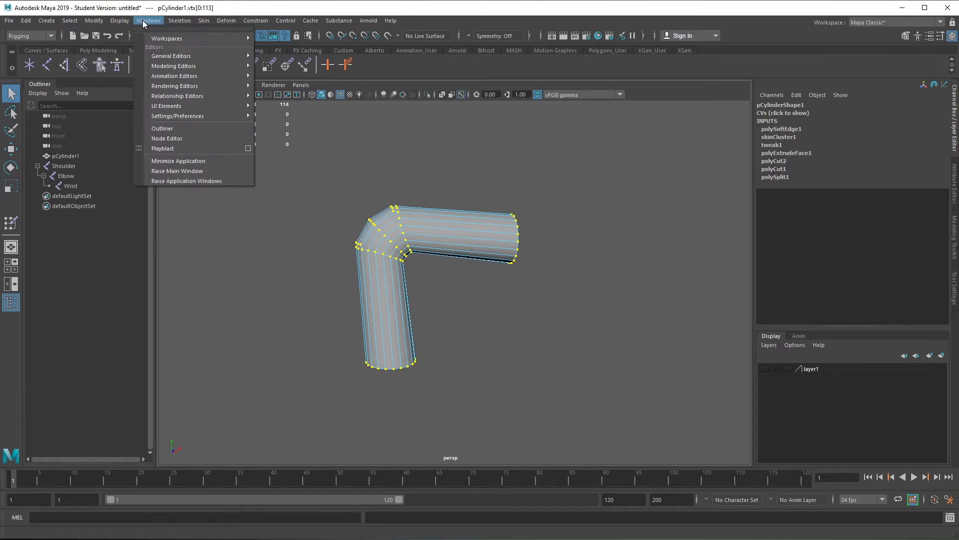
{"action": "mouse_move", "coordinate": [190, 58]}
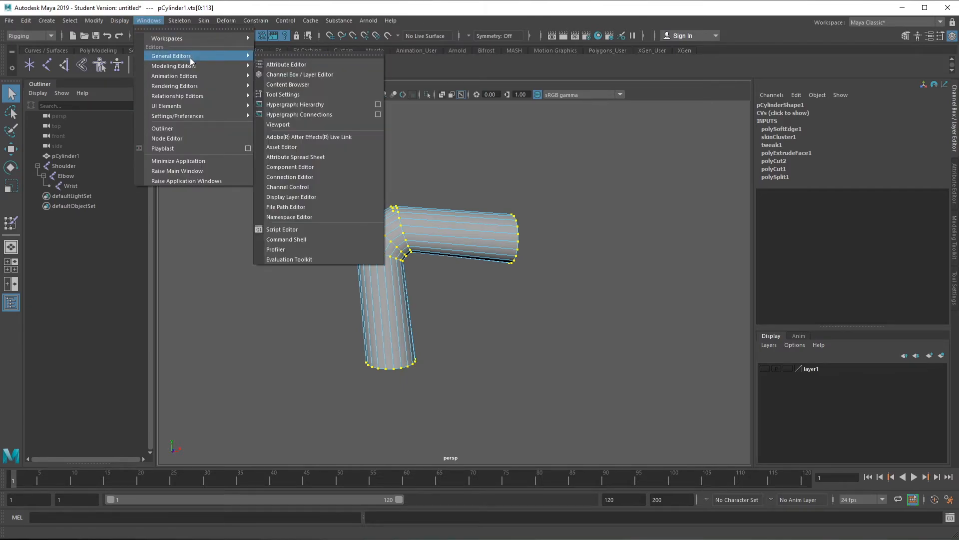
{"action": "left_click", "coordinate": [325, 168]}
- Review the Smooth Skins weights of all cylinder vertices, keeping the cylinder visible beside the Component Editor
{"action": "middle_click_drag", "start_coordinate": [287, 166], "coordinate": [135, 146], "text": "alt"}
{"action": "left_click_drag", "start_coordinate": [210, 200], "coordinate": [252, 199], "text": "alt"}
{"action": "middle_click_drag", "start_coordinate": [280, 248], "coordinate": [250, 283], "text": "alt"}
{"action": "scroll", "coordinate": [263, 298], "scroll_direction": "down", "scroll_amount": 1}
{"action": "left_click_drag", "start_coordinate": [263, 299], "coordinate": [269, 304], "text": "alt"}
{"action": "middle_click_drag", "start_coordinate": [269, 304], "coordinate": [257, 310], "text": "alt"}
{"action": "left_click_drag", "start_coordinate": [257, 311], "coordinate": [278, 294], "text": "alt"}
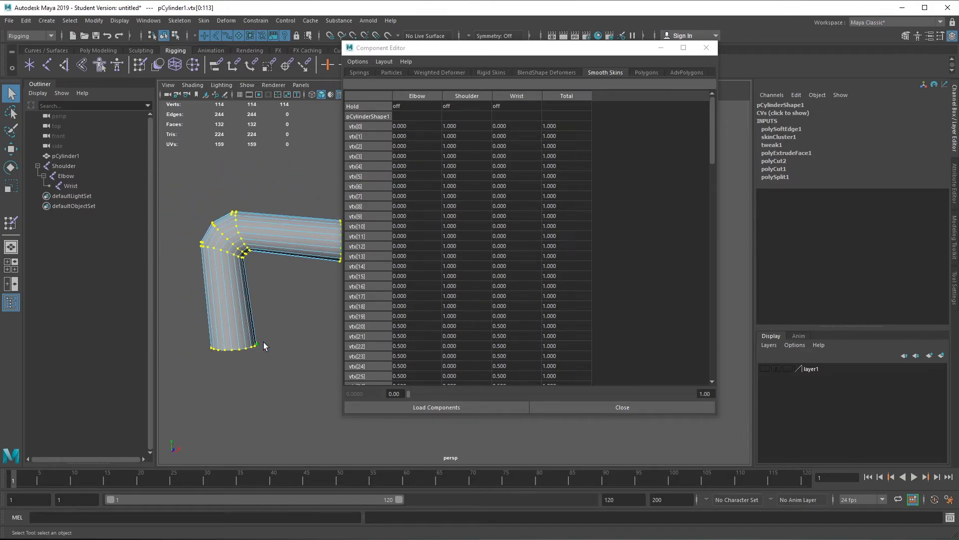
{"action": "scroll", "coordinate": [469, 245], "scroll_direction": "down", "scroll_amount": 10}
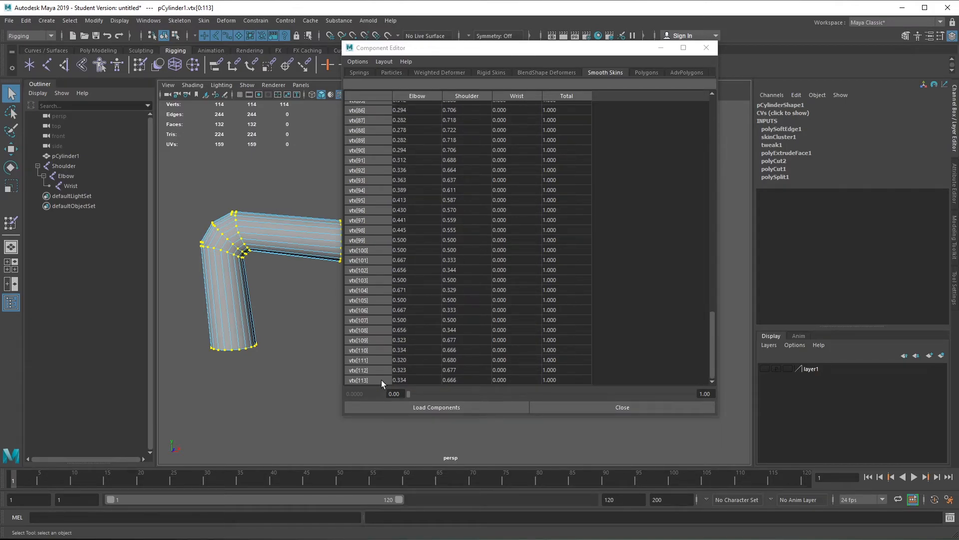
{"action": "middle_click_drag", "start_coordinate": [251, 304], "coordinate": [238, 268], "text": "alt"}
{"action": "mouse_move", "coordinate": [259, 281]}
{"action": "left_mouse_down", "text": "alt"}
{"action": "mouse_move", "coordinate": [243, 290]}
{"action": "mouse_move", "coordinate": [262, 289]}
{"action": "mouse_move", "coordinate": [274, 274]}
{"action": "left_mouse_up", "text": "alt"}
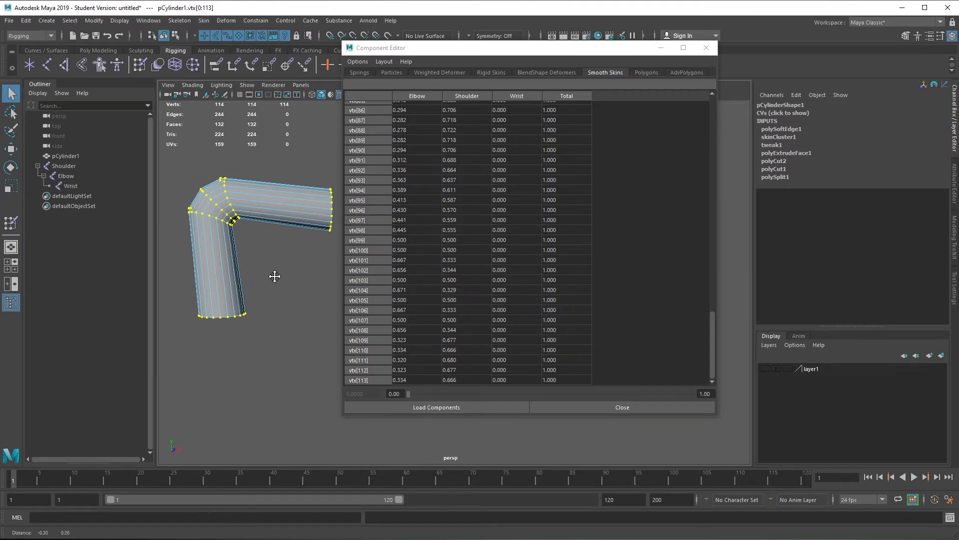
{"action": "left_click_drag", "start_coordinate": [558, 50], "coordinate": [590, 52]}
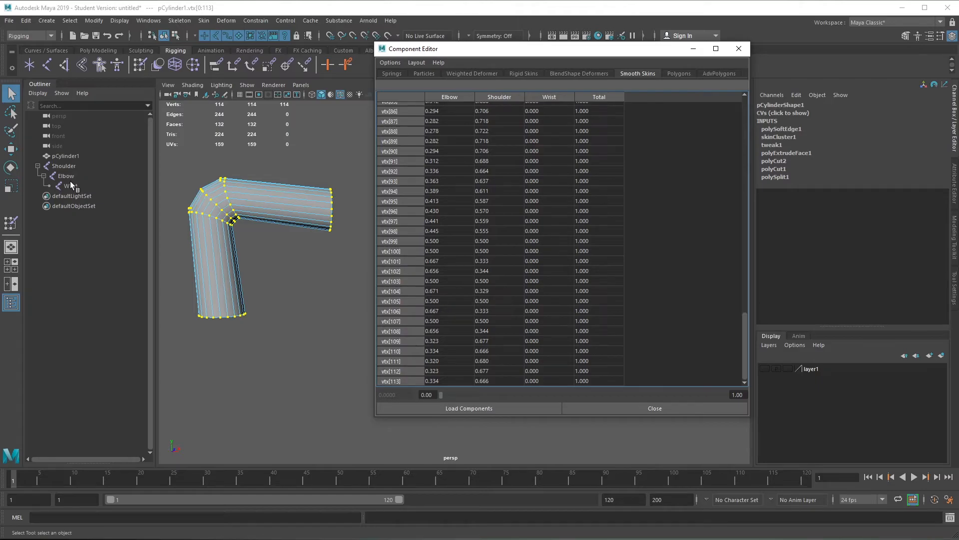
- Inspect the Smooth Skins weights of the lower-end, wrist-end and elbow vertices, selecting each group in turn
{"action": "left_click", "coordinate": [245, 322]}
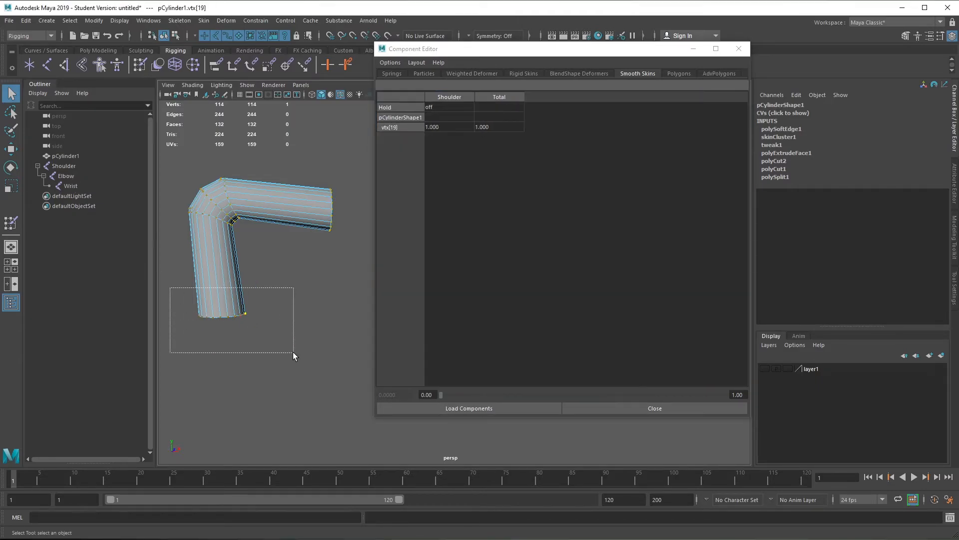
{"action": "left_click_drag", "start_coordinate": [293, 351], "coordinate": [293, 352]}
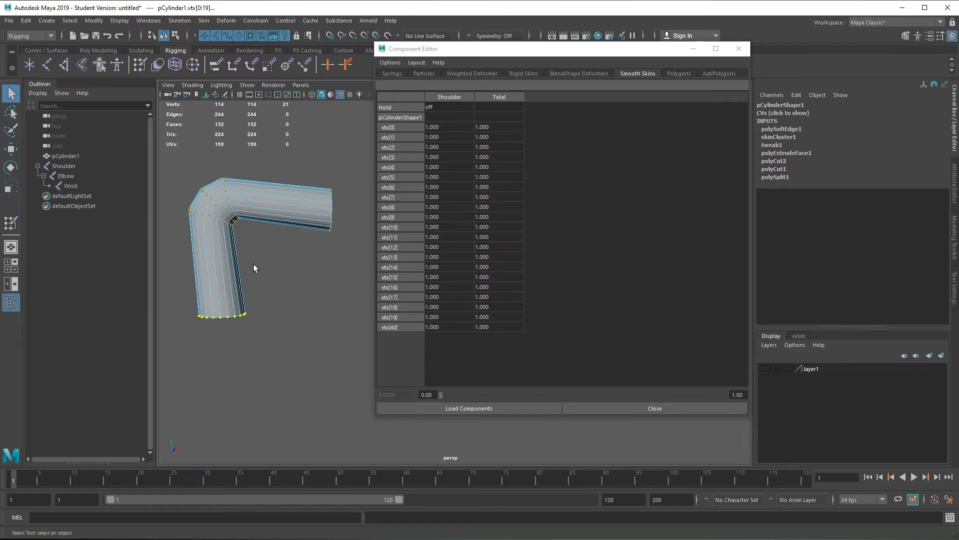
{"action": "left_click_drag", "start_coordinate": [306, 194], "coordinate": [361, 293]}
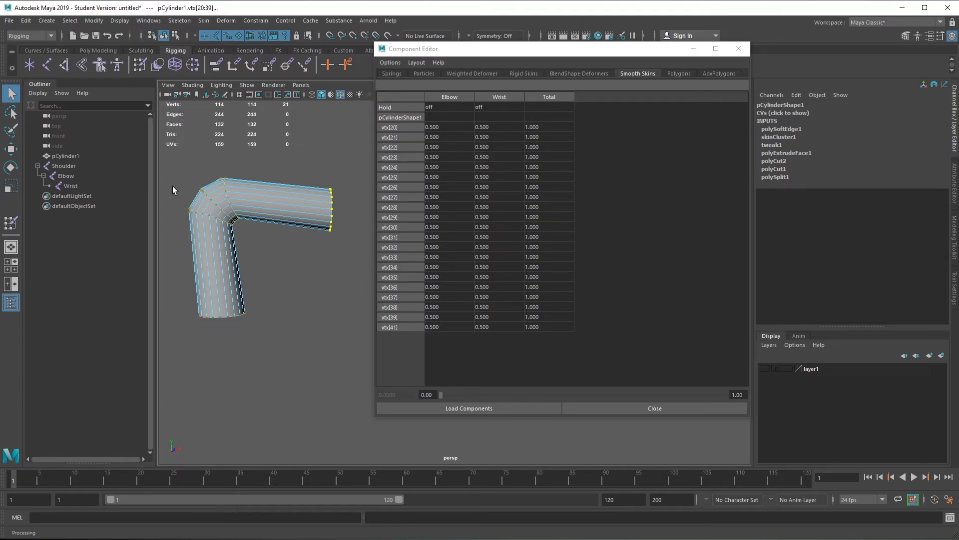
{"action": "left_click_drag", "start_coordinate": [169, 155], "coordinate": [270, 251]}
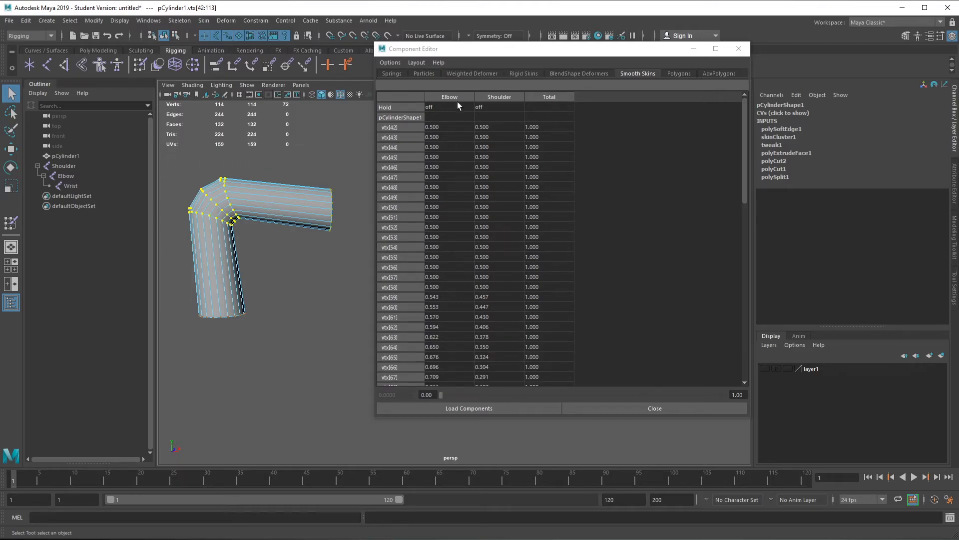
{"action": "scroll", "coordinate": [512, 225], "scroll_direction": "down", "scroll_amount": 15}
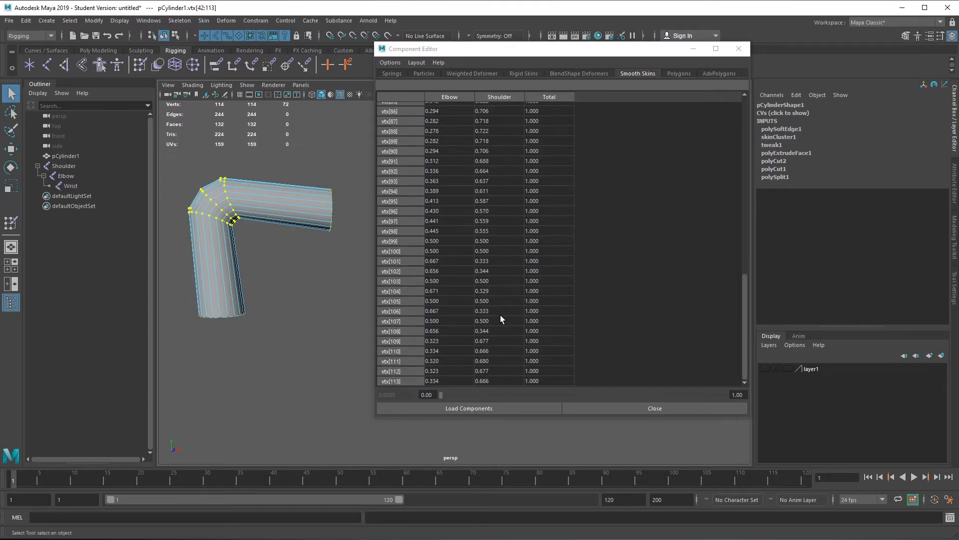
{"action": "scroll", "coordinate": [500, 314], "scroll_direction": "up", "scroll_amount": 15}
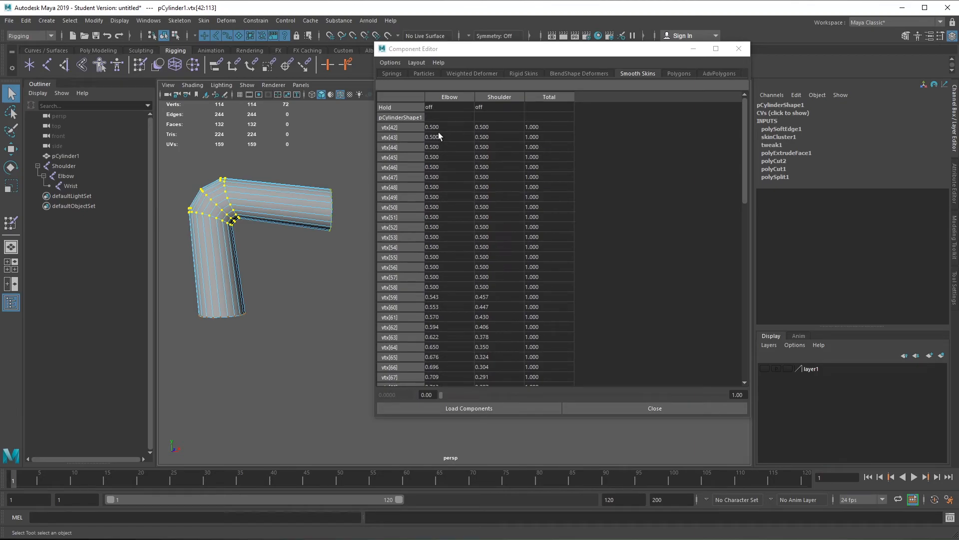
{"action": "scroll", "coordinate": [502, 190], "scroll_direction": "down", "scroll_amount": 5}
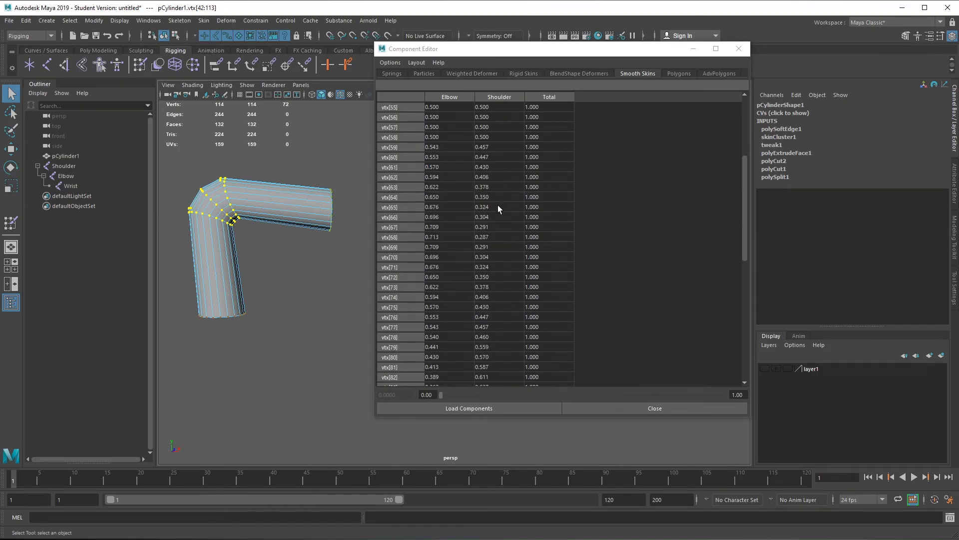
- Select the vertices at the cylinder's wrist end and show the Paint Skin Weights settings alongside the Component Editor
{"action": "left_click", "coordinate": [307, 173]}
{"action": "left_click_drag", "start_coordinate": [307, 173], "coordinate": [308, 262]}
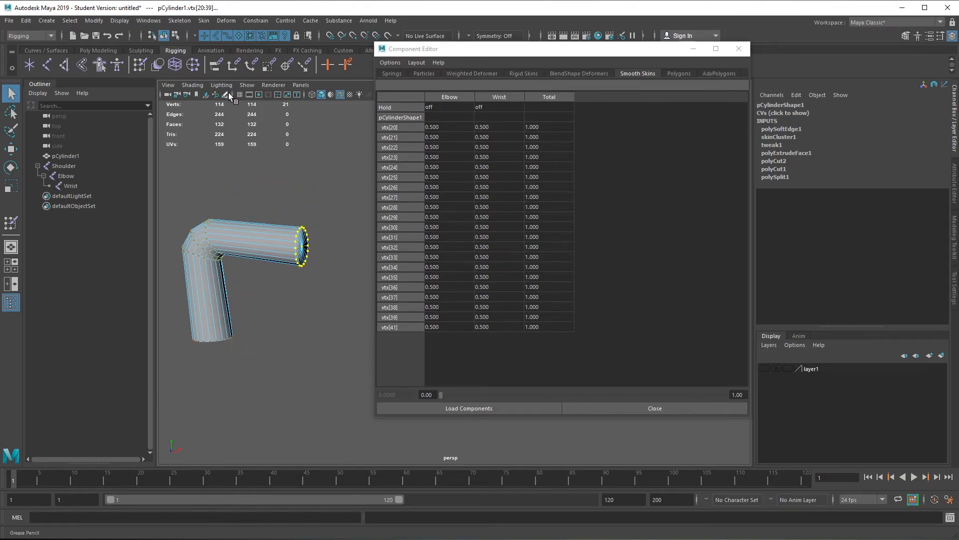
{"action": "left_click", "coordinate": [140, 64]}
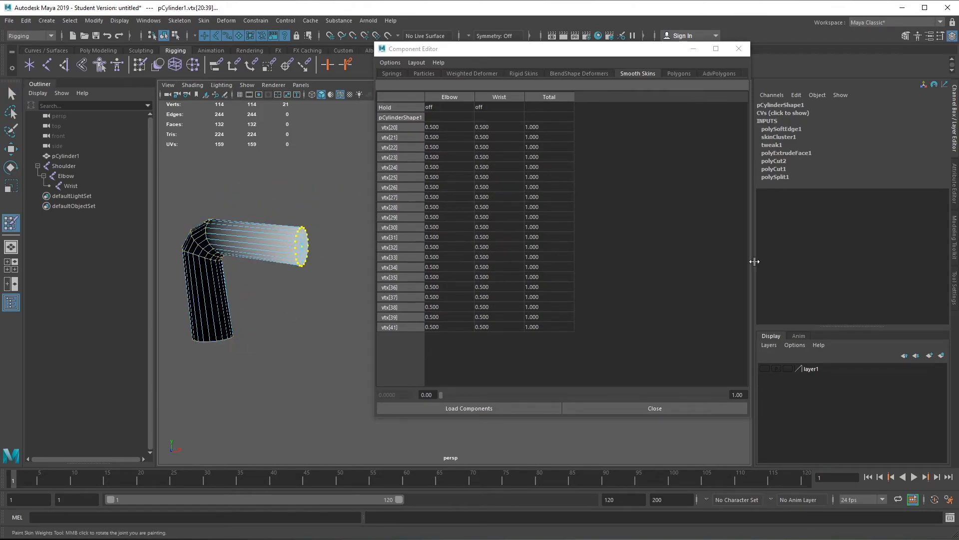
{"action": "left_click", "coordinate": [954, 289]}
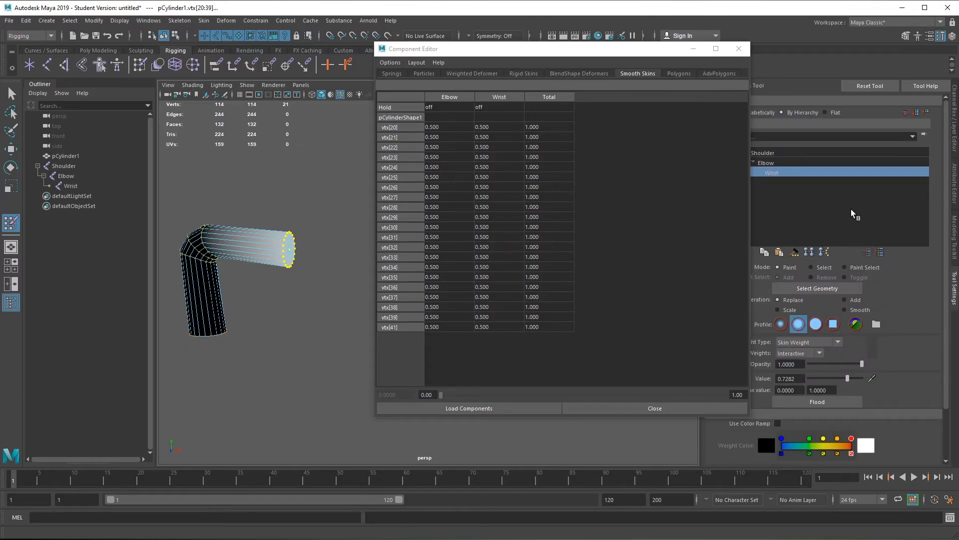
{"action": "left_click_drag", "start_coordinate": [686, 55], "coordinate": [662, 42]}
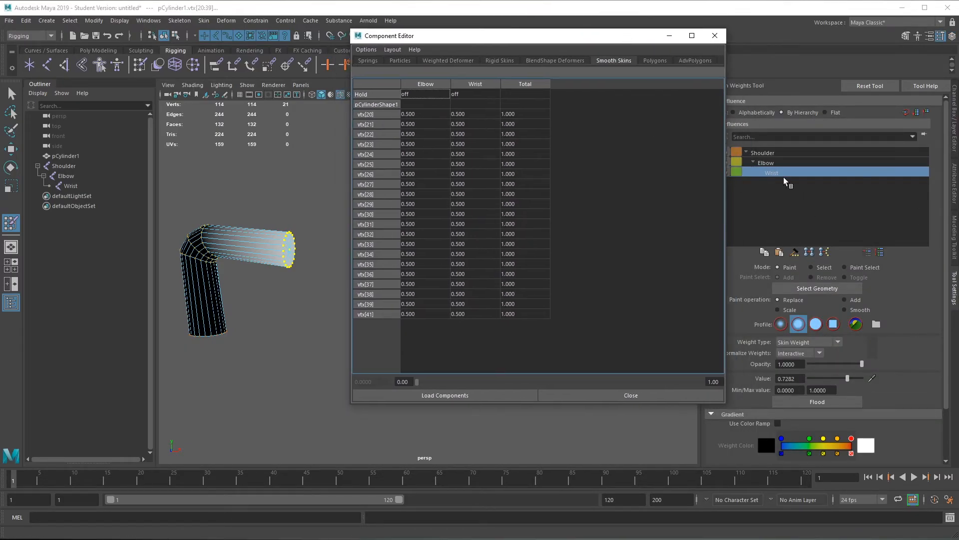
- Paint the Wrist influence with value 0.77 in Replace mode over the selected wrist-end vertices, checking their weights in the Component Editor
{"action": "scroll", "coordinate": [271, 245], "scroll_direction": "up", "scroll_amount": 2}
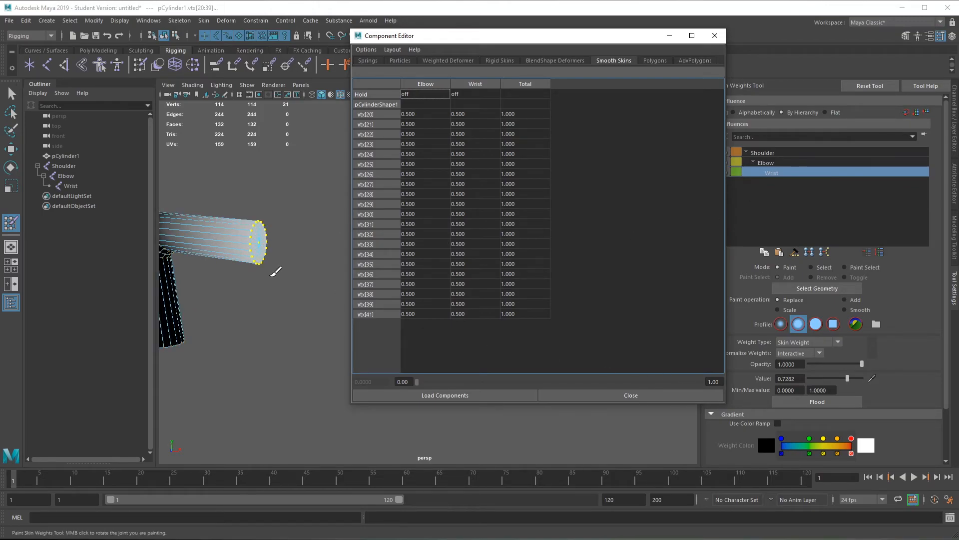
{"action": "middle_click_drag", "start_coordinate": [219, 270], "coordinate": [269, 281], "text": "alt"}
{"action": "left_click", "coordinate": [802, 378]}
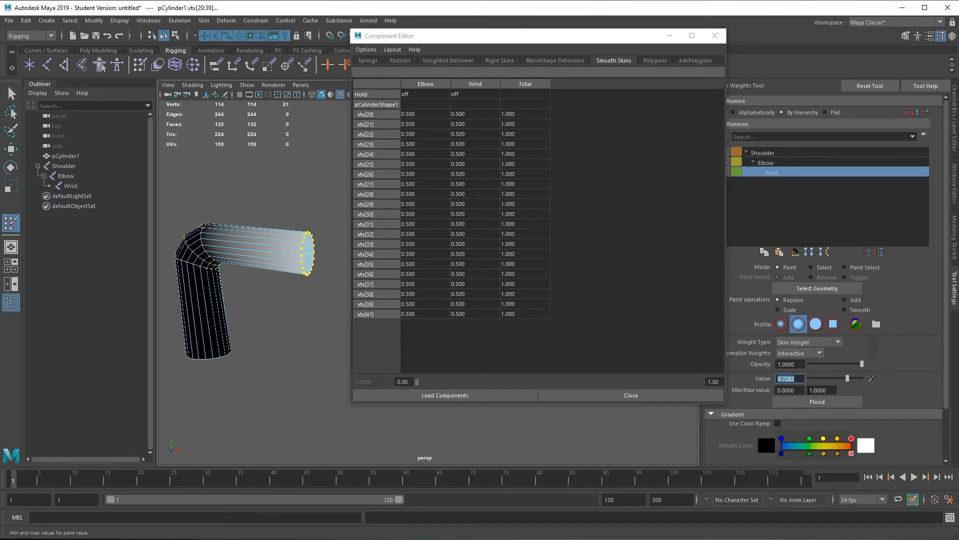
{"action": "type", "text": ".77"}
{"action": "key", "text": "Return"}
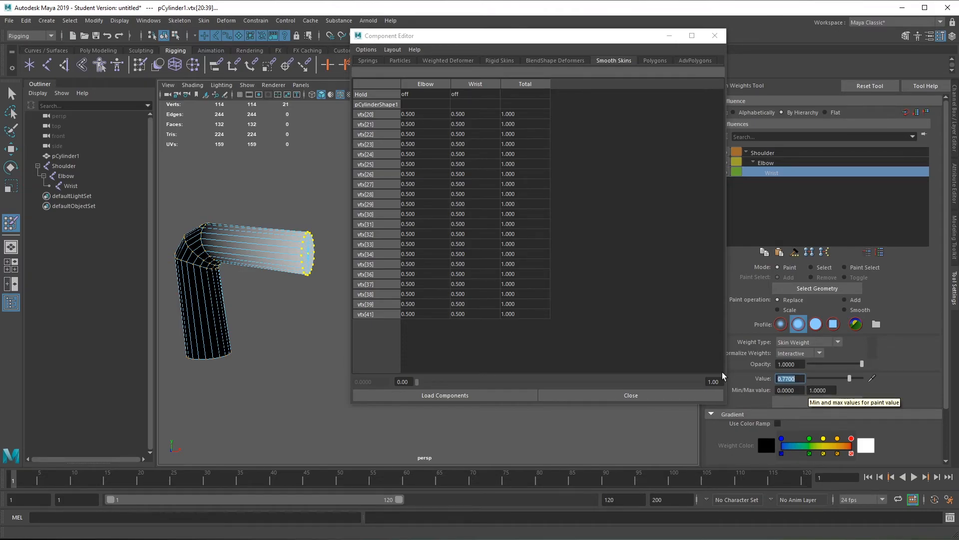
{"action": "scroll", "coordinate": [301, 244], "scroll_direction": "up", "scroll_amount": 1}
{"action": "scroll", "coordinate": [271, 244], "scroll_direction": "up", "scroll_amount": 1}
{"action": "middle_click_drag", "start_coordinate": [271, 246], "coordinate": [313, 282], "text": "alt"}
{"action": "mouse_move", "coordinate": [279, 272]}
{"action": "left_mouse_down"}
{"action": "mouse_move", "coordinate": [287, 241]}
{"action": "mouse_move", "coordinate": [274, 271]}
{"action": "mouse_move", "coordinate": [292, 289]}
{"action": "left_mouse_up"}
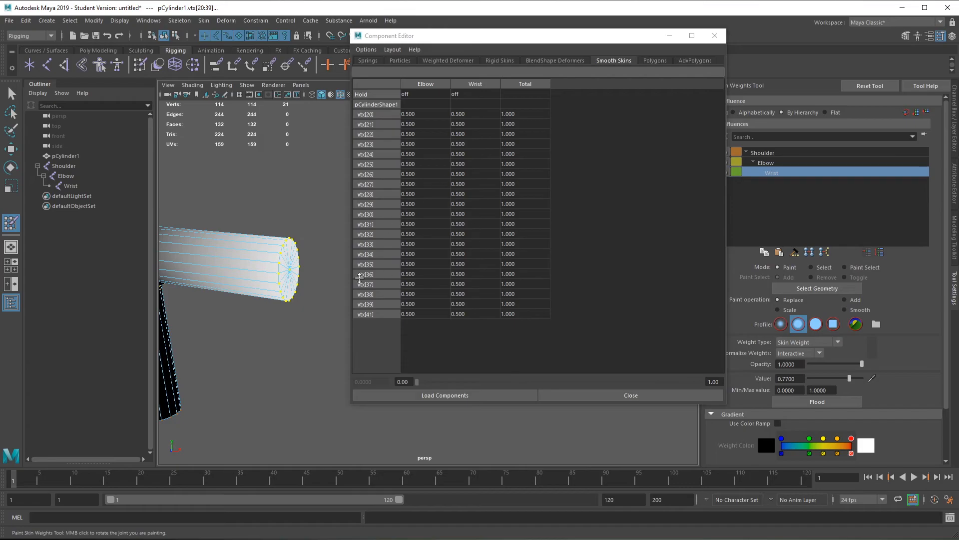
{"action": "left_click", "coordinate": [584, 38]}
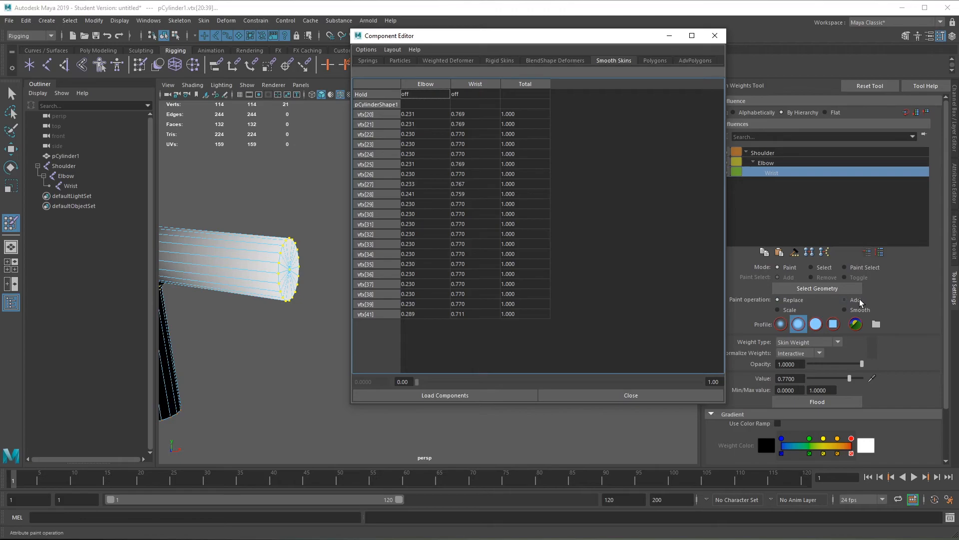
{"action": "left_click", "coordinate": [285, 241]}
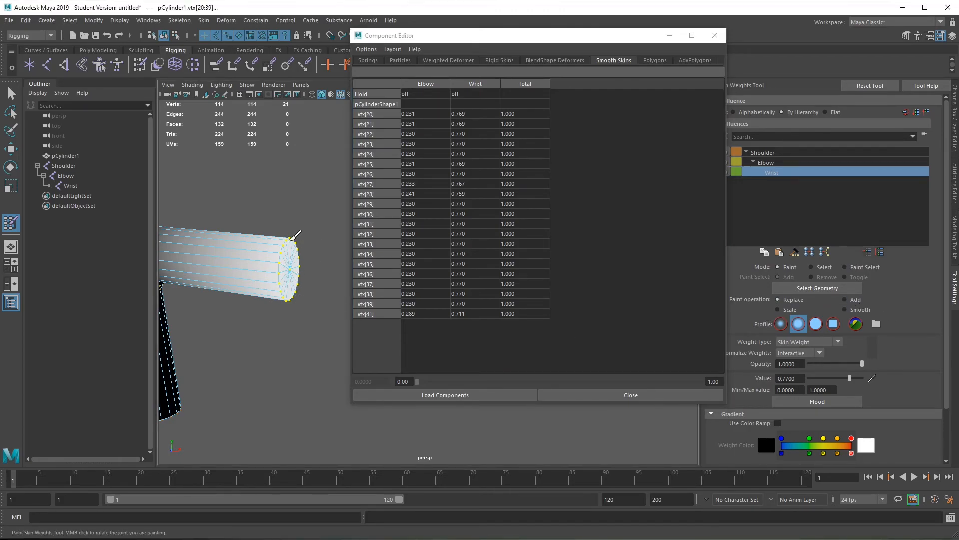
{"action": "left_click", "coordinate": [526, 50]}
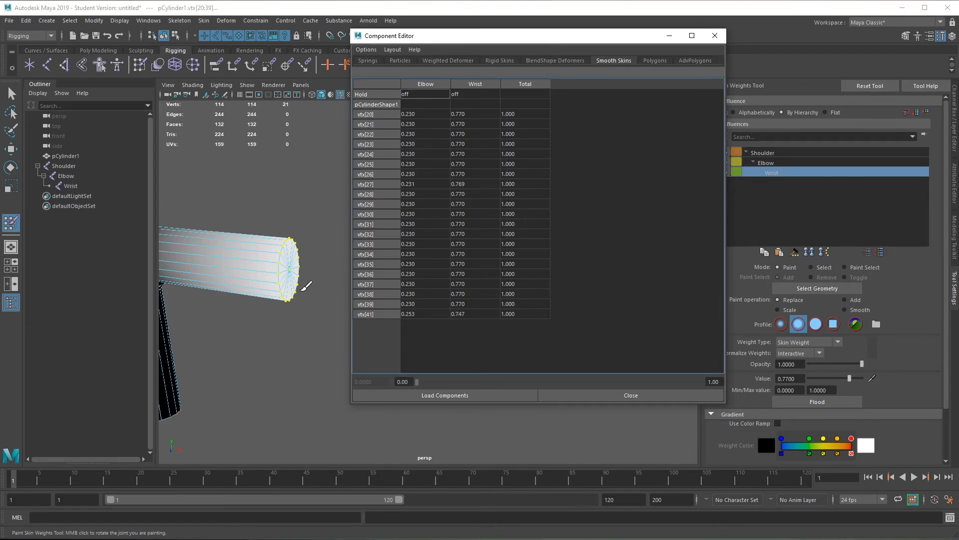
- Smooth the Wrist influence over the selected wrist-end vertices using the Smooth paint operation, and refresh their weights in the Component Editor
{"action": "left_click", "coordinate": [844, 310]}
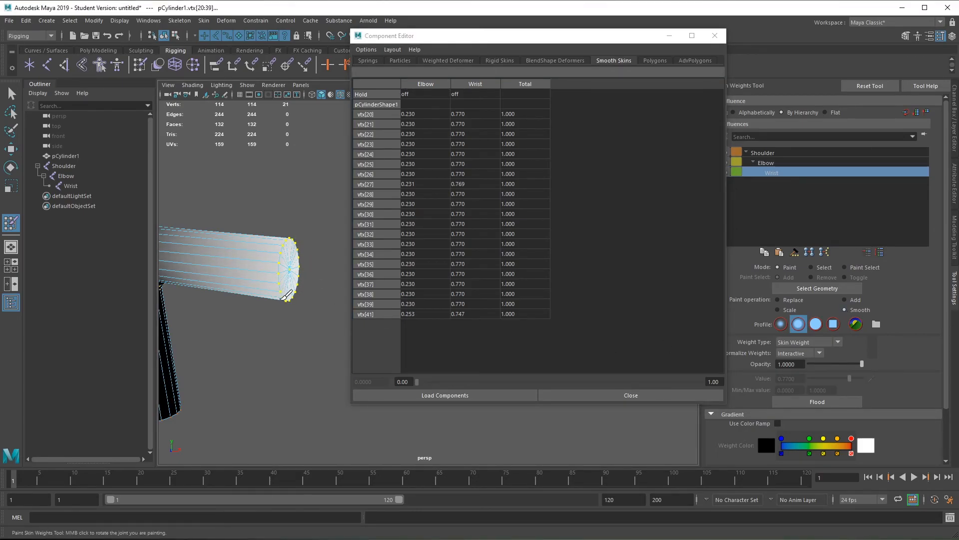
{"action": "mouse_move", "coordinate": [287, 274]}
{"action": "middle_mouse_down", "text": "alt"}
{"action": "mouse_move", "coordinate": [262, 300]}
{"action": "mouse_move", "coordinate": [343, 317]}
{"action": "mouse_move", "coordinate": [283, 317]}
{"action": "mouse_move", "coordinate": [247, 305]}
{"action": "middle_mouse_up", "text": "alt"}
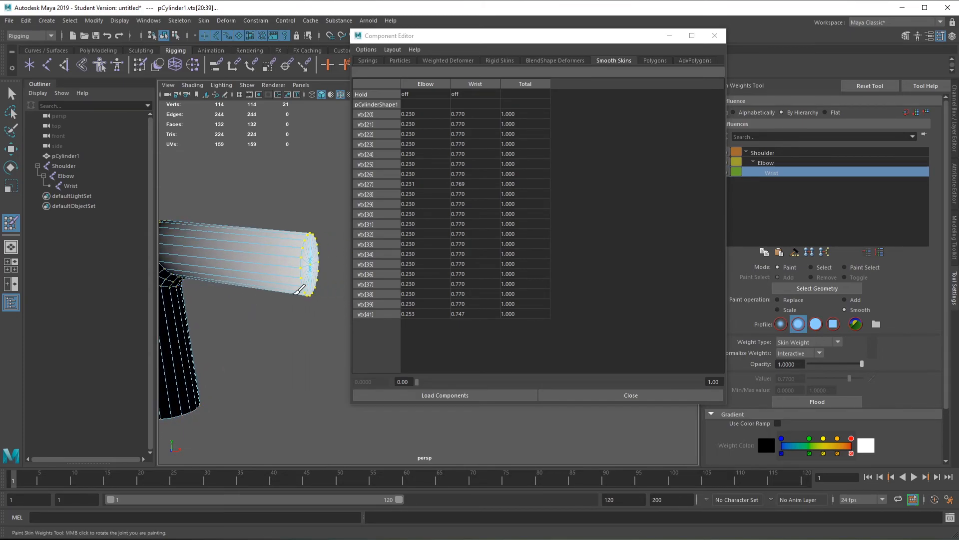
{"action": "left_click", "coordinate": [552, 37]}
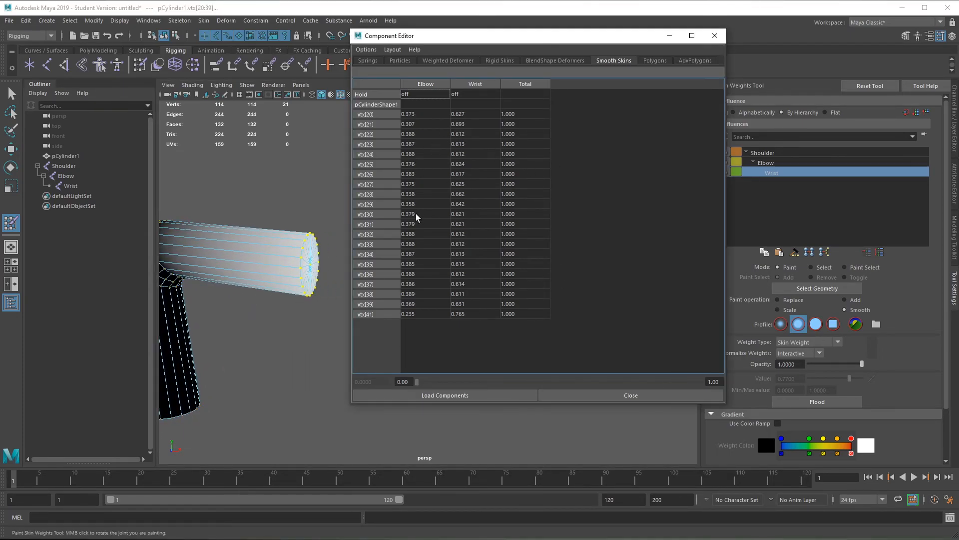
- Leave weight painting and select the rings of vertices around the cylinder's elbow bend in vertex mode
{"action": "middle_click_drag", "start_coordinate": [263, 323], "coordinate": [370, 325], "text": "alt"}
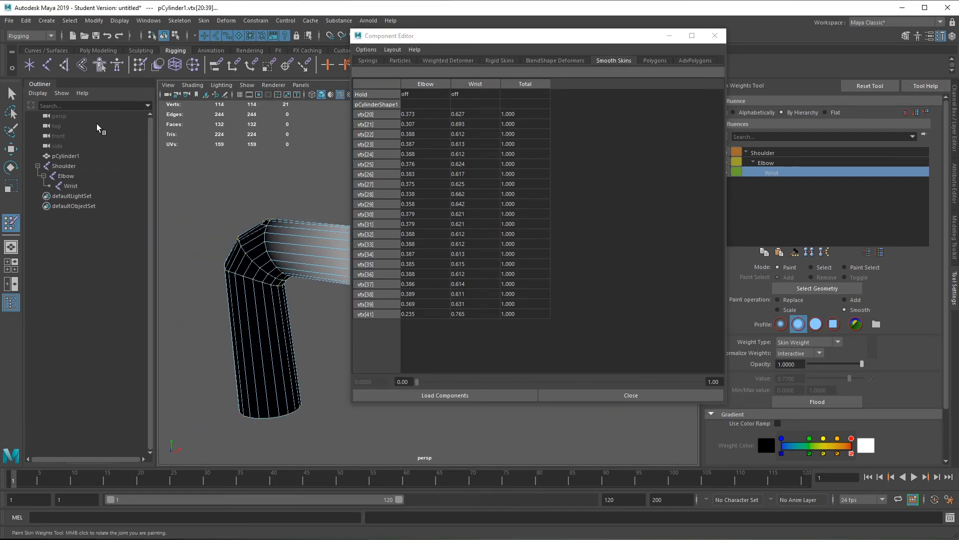
{"action": "left_click", "coordinate": [10, 93]}
{"action": "right_click", "coordinate": [294, 255]}
{"action": "right_click_drag", "start_coordinate": [293, 254], "coordinate": [254, 254]}
{"action": "left_click_drag", "start_coordinate": [186, 192], "coordinate": [302, 321]}
{"action": "left_click_drag", "start_coordinate": [244, 309], "coordinate": [263, 306], "text": "alt"}
{"action": "middle_click_drag", "start_coordinate": [264, 305], "coordinate": [319, 286], "text": "alt"}
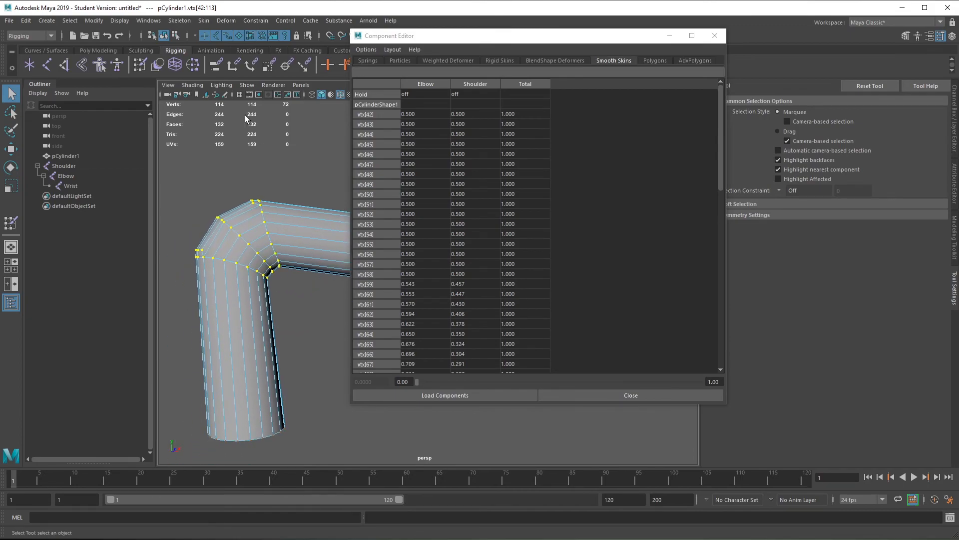
- Smooth the Elbow influence over the selected elbow vertices from all sides with Paint Skin Weights, and refresh their weights in the Component Editor
{"action": "left_click", "coordinate": [140, 63]}
{"action": "left_click", "coordinate": [787, 164]}
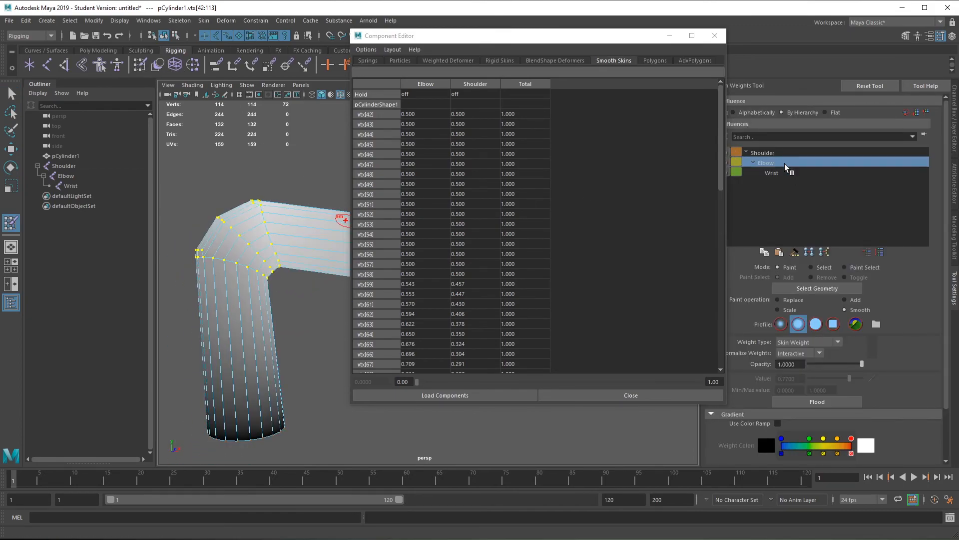
{"action": "left_click_drag", "start_coordinate": [310, 257], "coordinate": [285, 291], "text": "alt"}
{"action": "left_click_drag", "start_coordinate": [215, 296], "coordinate": [272, 290], "text": "alt"}
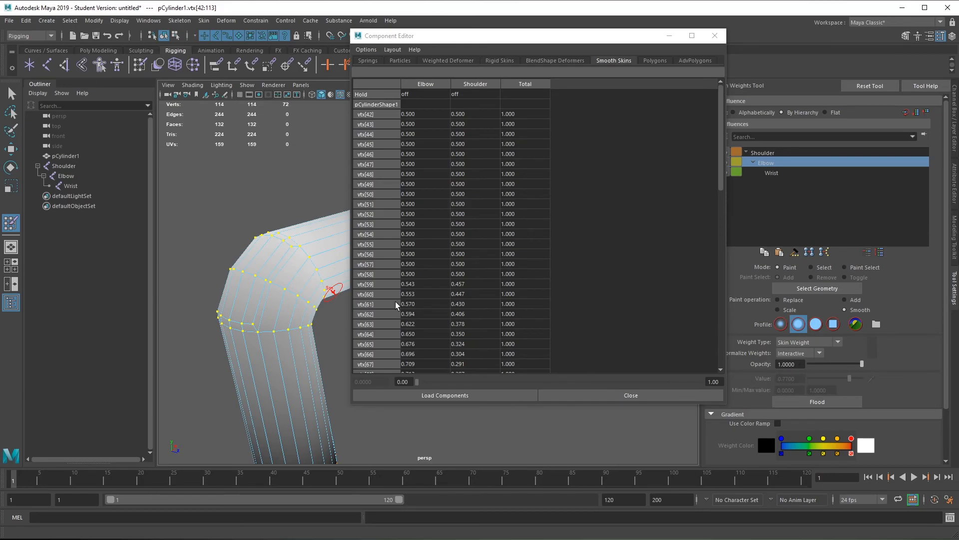
{"action": "mouse_move", "coordinate": [254, 233]}
{"action": "left_mouse_down"}
{"action": "mouse_move", "coordinate": [299, 254]}
{"action": "mouse_move", "coordinate": [320, 284]}
{"action": "mouse_move", "coordinate": [310, 308]}
{"action": "mouse_move", "coordinate": [254, 334]}
{"action": "mouse_move", "coordinate": [319, 346]}
{"action": "left_mouse_up"}
{"action": "mouse_move", "coordinate": [281, 297]}
{"action": "left_mouse_down", "text": "alt"}
{"action": "mouse_move", "coordinate": [268, 332]}
{"action": "mouse_move", "coordinate": [287, 300]}
{"action": "mouse_move", "coordinate": [226, 326]}
{"action": "mouse_move", "coordinate": [310, 334]}
{"action": "mouse_move", "coordinate": [315, 321]}
{"action": "left_mouse_up", "text": "alt"}
{"action": "left_click_drag", "start_coordinate": [333, 275], "coordinate": [267, 304], "text": "alt"}
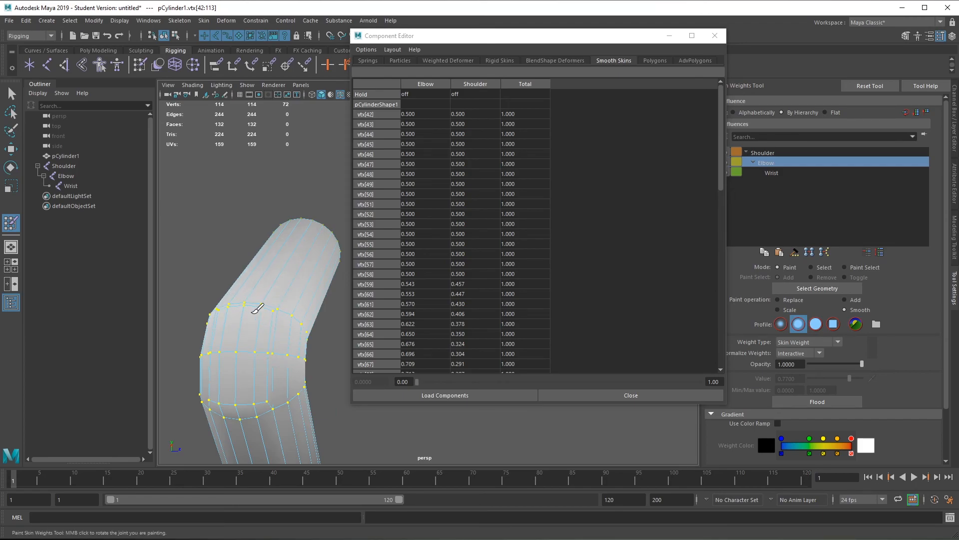
{"action": "mouse_move", "coordinate": [276, 352]}
{"action": "left_mouse_down", "text": "alt"}
{"action": "mouse_move", "coordinate": [272, 279]}
{"action": "mouse_move", "coordinate": [271, 321]}
{"action": "mouse_move", "coordinate": [257, 306]}
{"action": "mouse_move", "coordinate": [229, 307]}
{"action": "left_mouse_up", "text": "alt"}
{"action": "middle_click_drag", "start_coordinate": [294, 322], "coordinate": [175, 322], "text": "alt"}
{"action": "left_click_drag", "start_coordinate": [290, 318], "coordinate": [262, 302], "text": "alt"}
{"action": "middle_click_drag", "start_coordinate": [319, 305], "coordinate": [224, 294], "text": "alt"}
{"action": "left_click_drag", "start_coordinate": [272, 302], "coordinate": [261, 300], "text": "alt"}
{"action": "middle_click_drag", "start_coordinate": [261, 299], "coordinate": [275, 300], "text": "alt"}
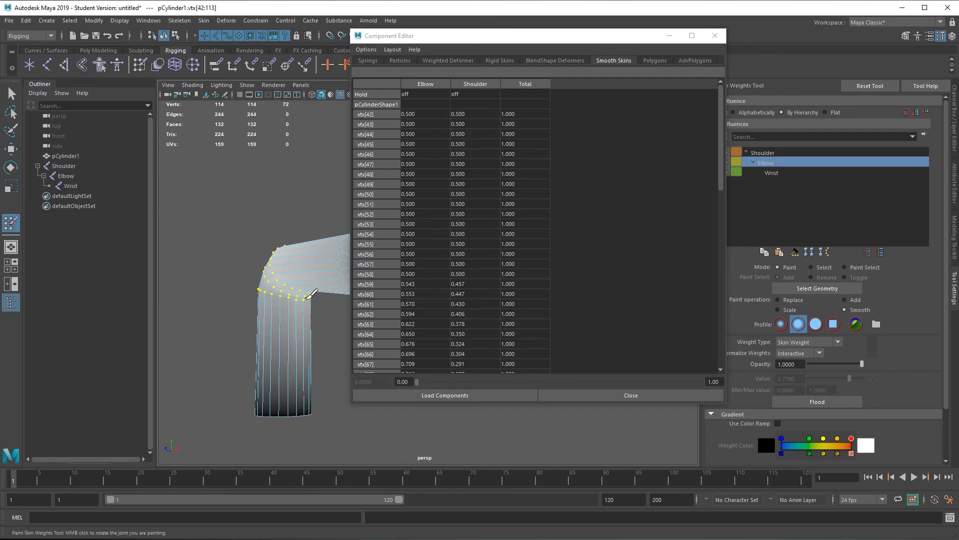
{"action": "mouse_move", "coordinate": [329, 320]}
{"action": "left_mouse_down", "text": "alt"}
{"action": "mouse_move", "coordinate": [144, 332]}
{"action": "mouse_move", "coordinate": [260, 303]}
{"action": "mouse_move", "coordinate": [263, 347]}
{"action": "left_mouse_up", "text": "alt"}
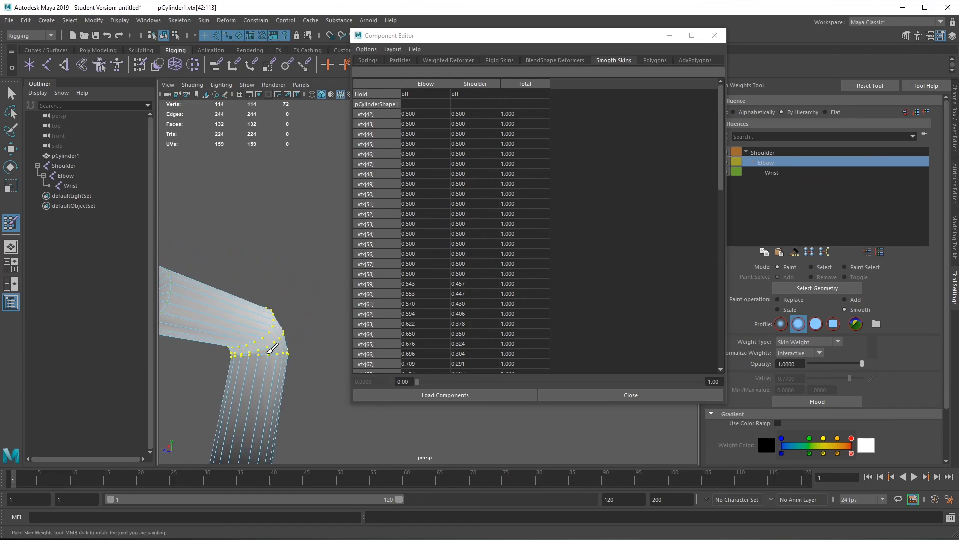
{"action": "mouse_move", "coordinate": [248, 345]}
{"action": "left_mouse_down", "text": "alt"}
{"action": "mouse_move", "coordinate": [195, 308]}
{"action": "mouse_move", "coordinate": [315, 319]}
{"action": "mouse_move", "coordinate": [312, 347]}
{"action": "mouse_move", "coordinate": [278, 307]}
{"action": "mouse_move", "coordinate": [293, 310]}
{"action": "mouse_move", "coordinate": [280, 343]}
{"action": "left_mouse_up", "text": "alt"}
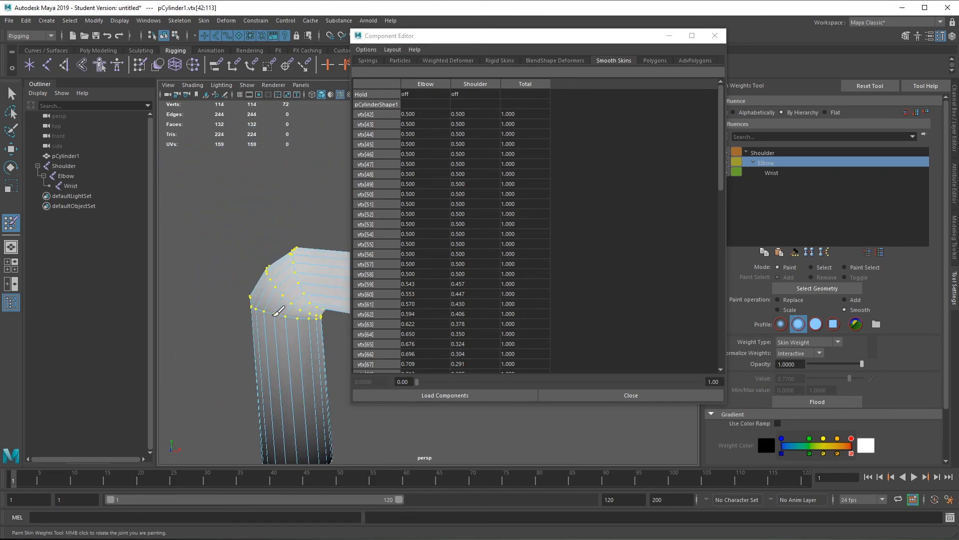
{"action": "left_click_drag", "start_coordinate": [300, 279], "coordinate": [277, 215], "text": "alt"}
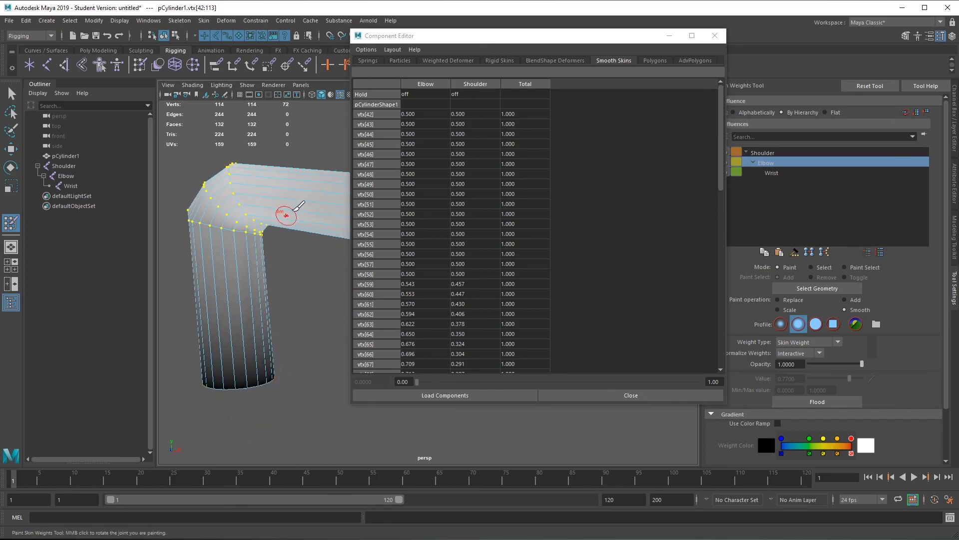
{"action": "left_click", "coordinate": [503, 39]}
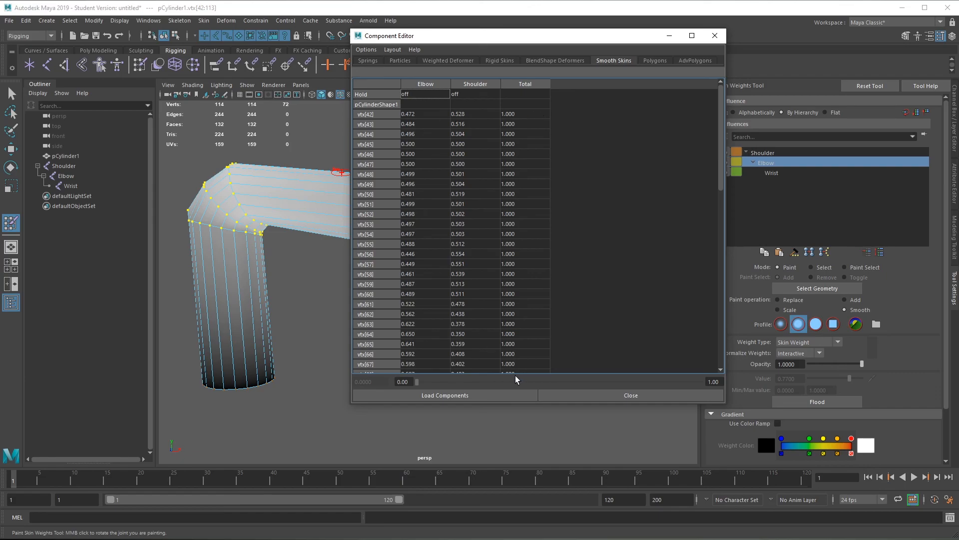
- Close the Component Editor, leave weight painting, and select the whole bent cylinder in Object Mode
{"action": "left_click", "coordinate": [714, 36]}
{"action": "key", "text": "f"}
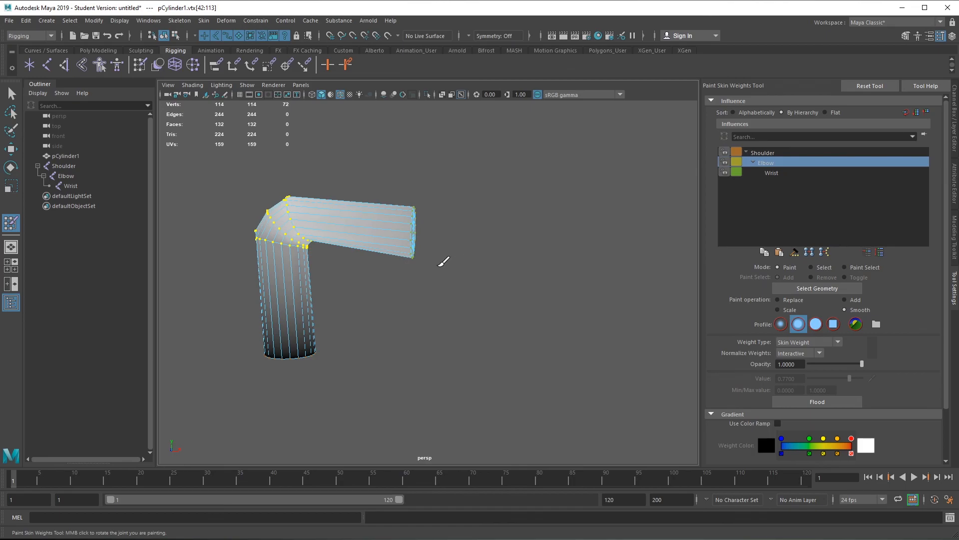
{"action": "left_click", "coordinate": [11, 93]}
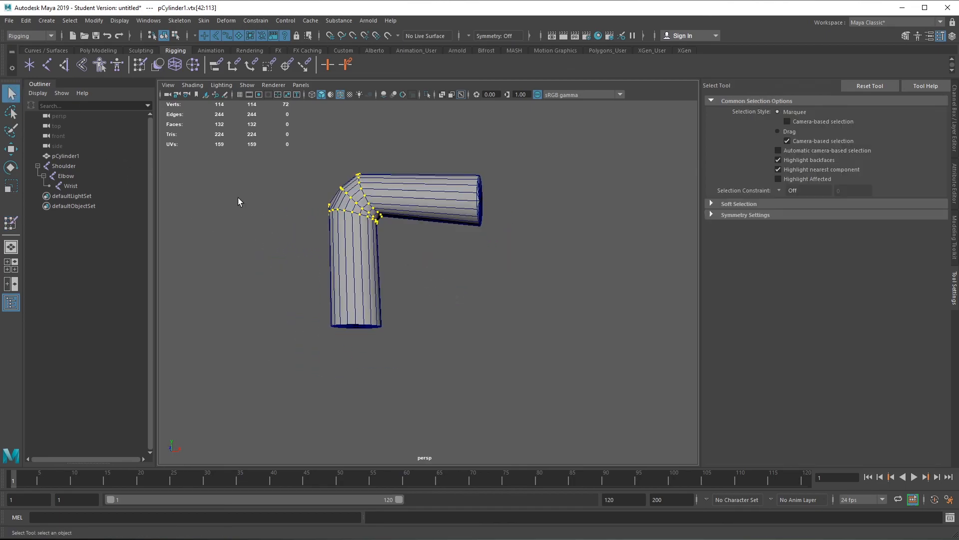
{"action": "left_click_drag", "start_coordinate": [413, 198], "coordinate": [436, 220], "text": "alt"}
{"action": "right_click_drag", "start_coordinate": [431, 241], "coordinate": [483, 228]}
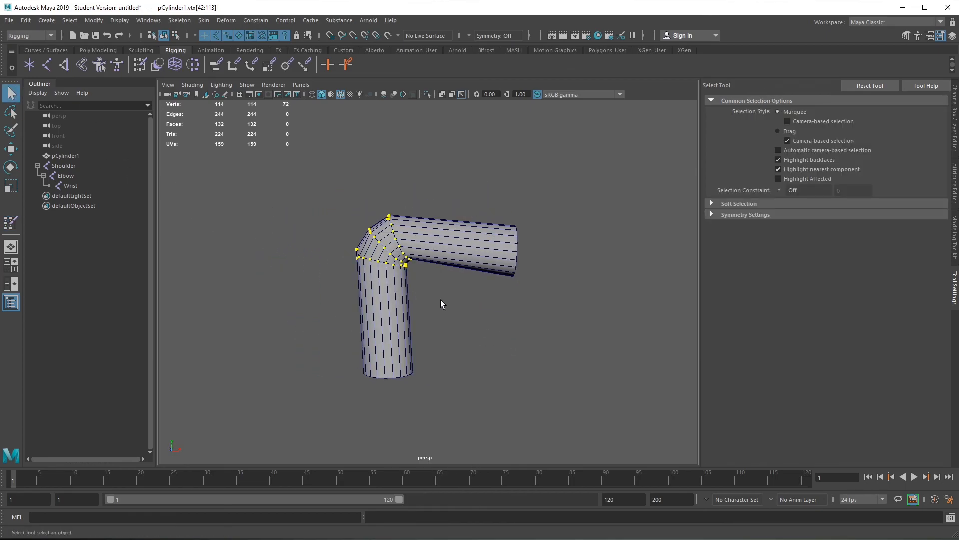
{"action": "left_click", "coordinate": [511, 260]}
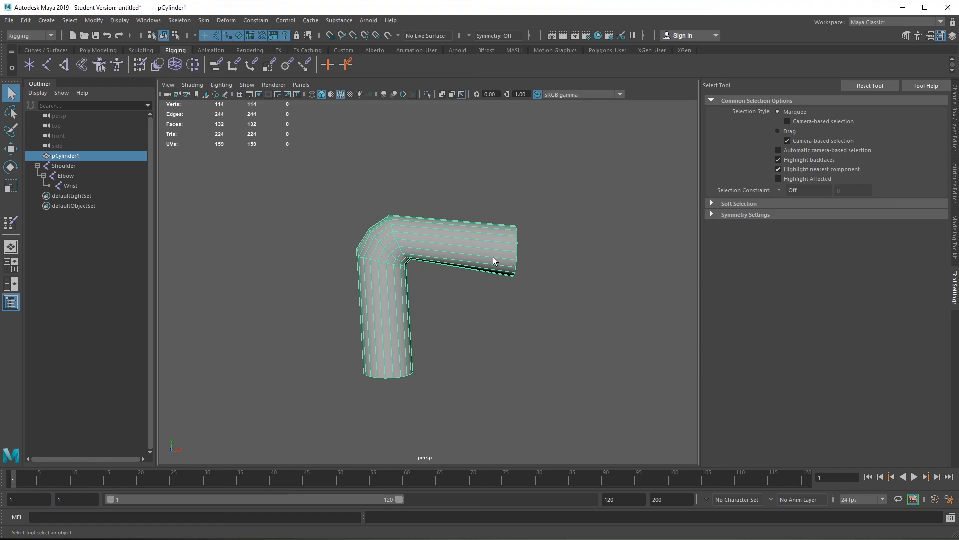
{"action": "mouse_move", "coordinate": [466, 247]}
{"action": "left_mouse_down", "text": "alt"}
{"action": "mouse_move", "coordinate": [413, 233]}
{"action": "mouse_move", "coordinate": [391, 255]}
{"action": "mouse_move", "coordinate": [387, 229]}
{"action": "mouse_move", "coordinate": [472, 261]}
{"action": "mouse_move", "coordinate": [489, 242]}
{"action": "mouse_move", "coordinate": [539, 254]}
{"action": "mouse_move", "coordinate": [462, 256]}
{"action": "left_mouse_up", "text": "alt"}
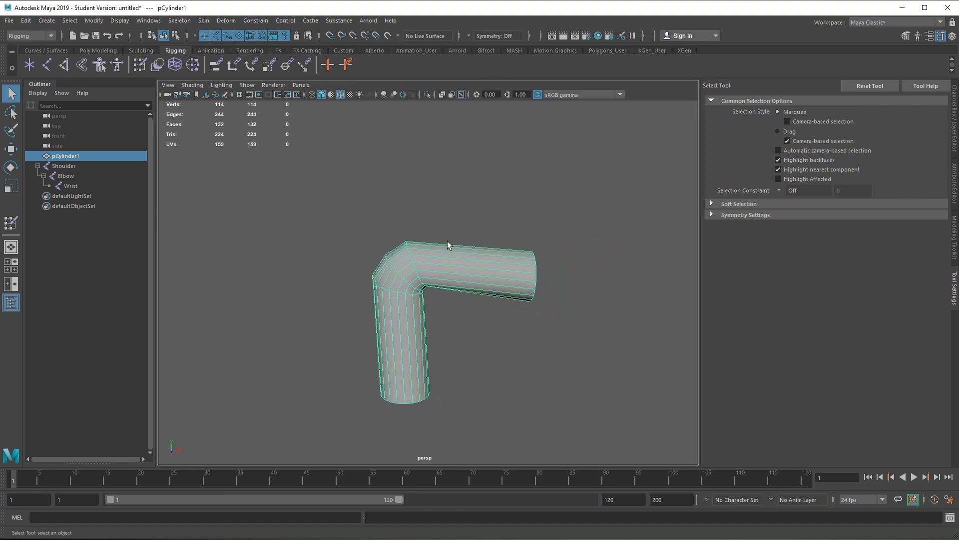